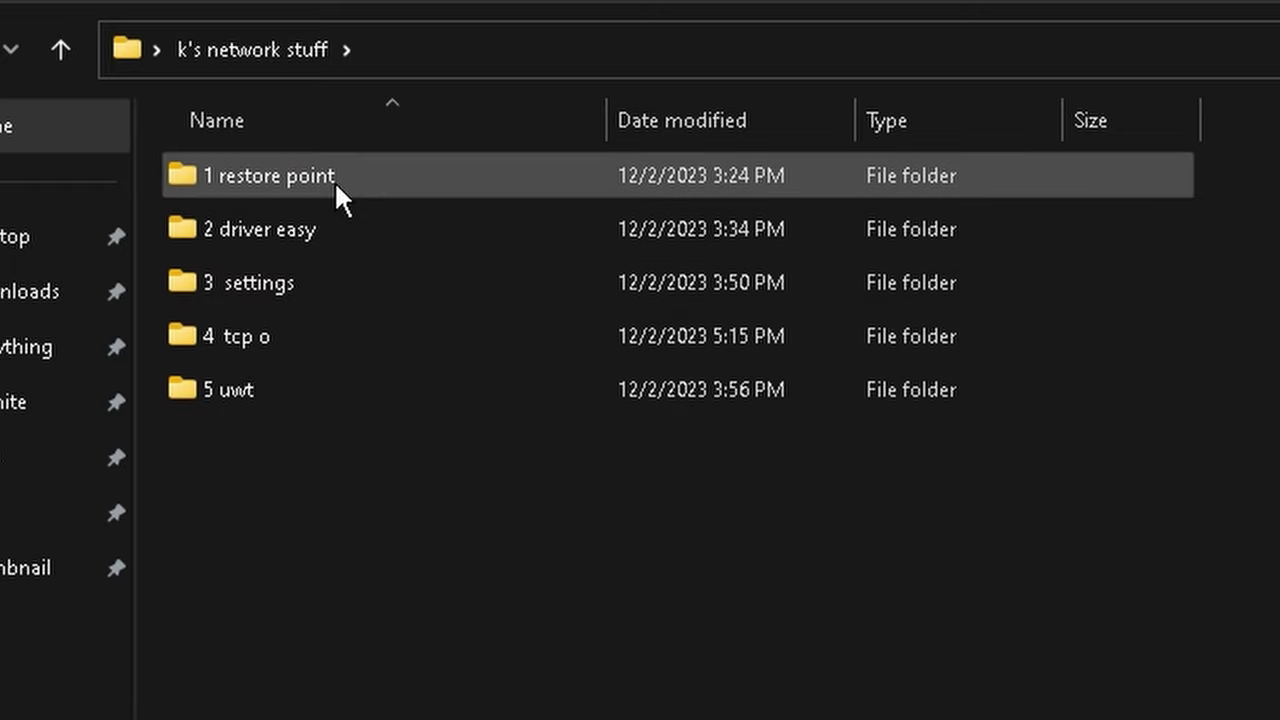
- Look over the five numbered subfolders in 'k's network stuff', from '1 restore point' to '5 uwt'
mouse_move(346, 192)
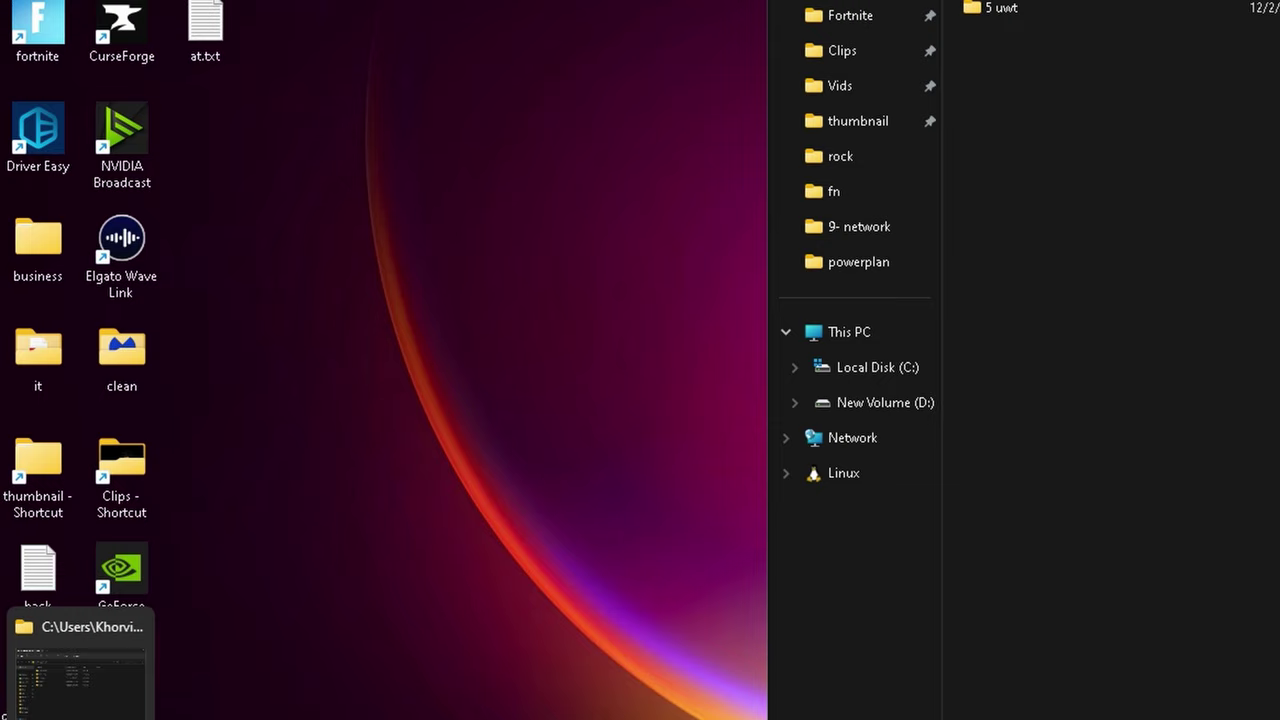
- Search 'restore', begin a restore point described 'neetowkkr', then close the prompt and System Properties
key(super)
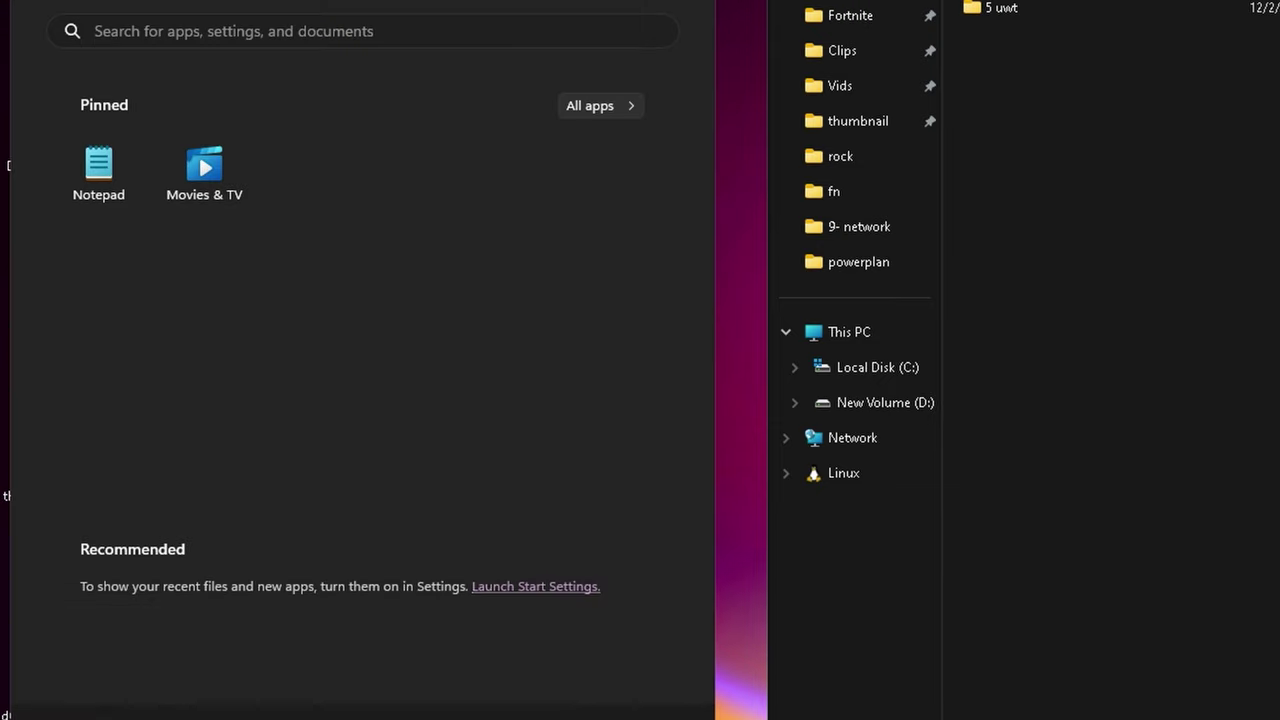
text(restore)
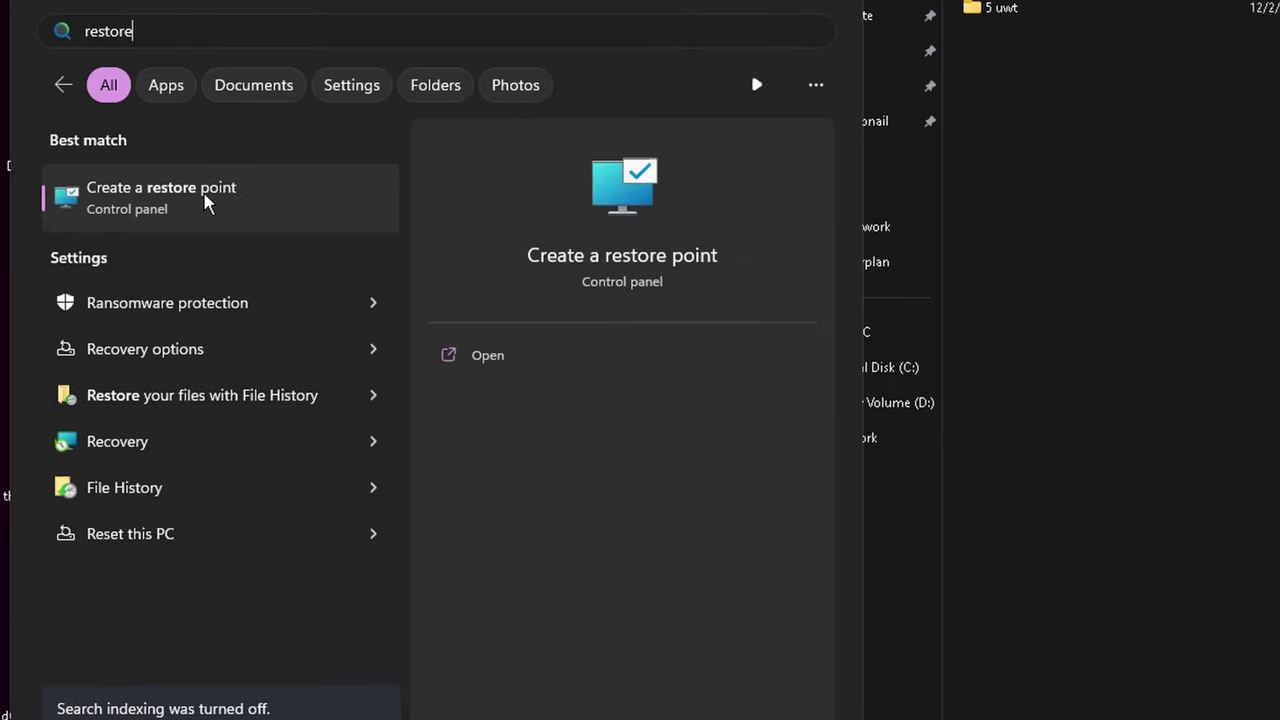
click(207, 203)
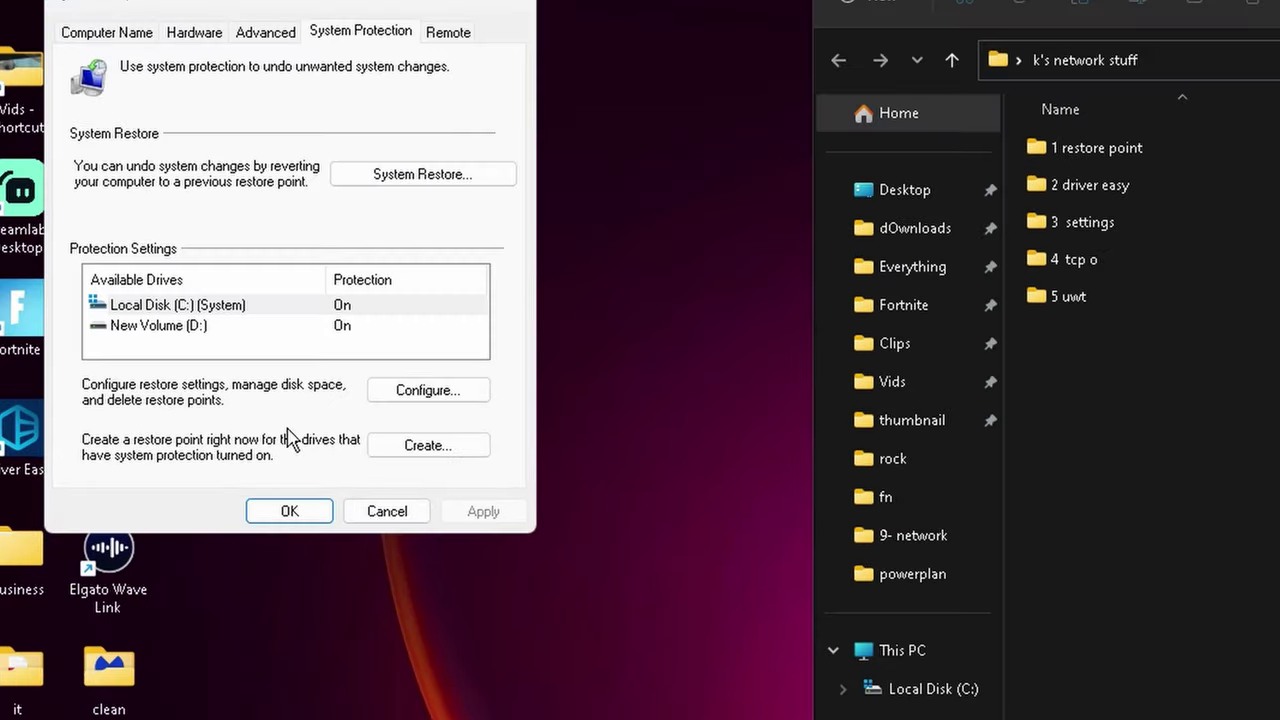
click(428, 445)
text(neetowkkr)
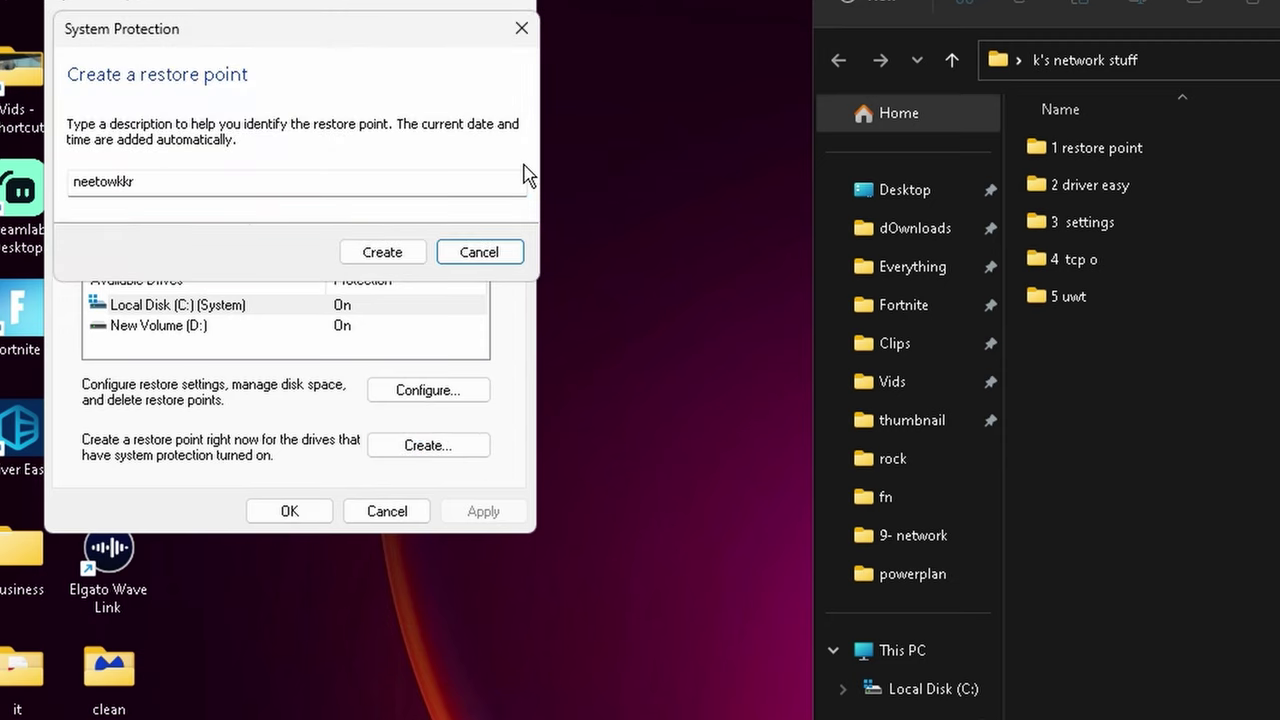
click(523, 30)
click(526, 8)
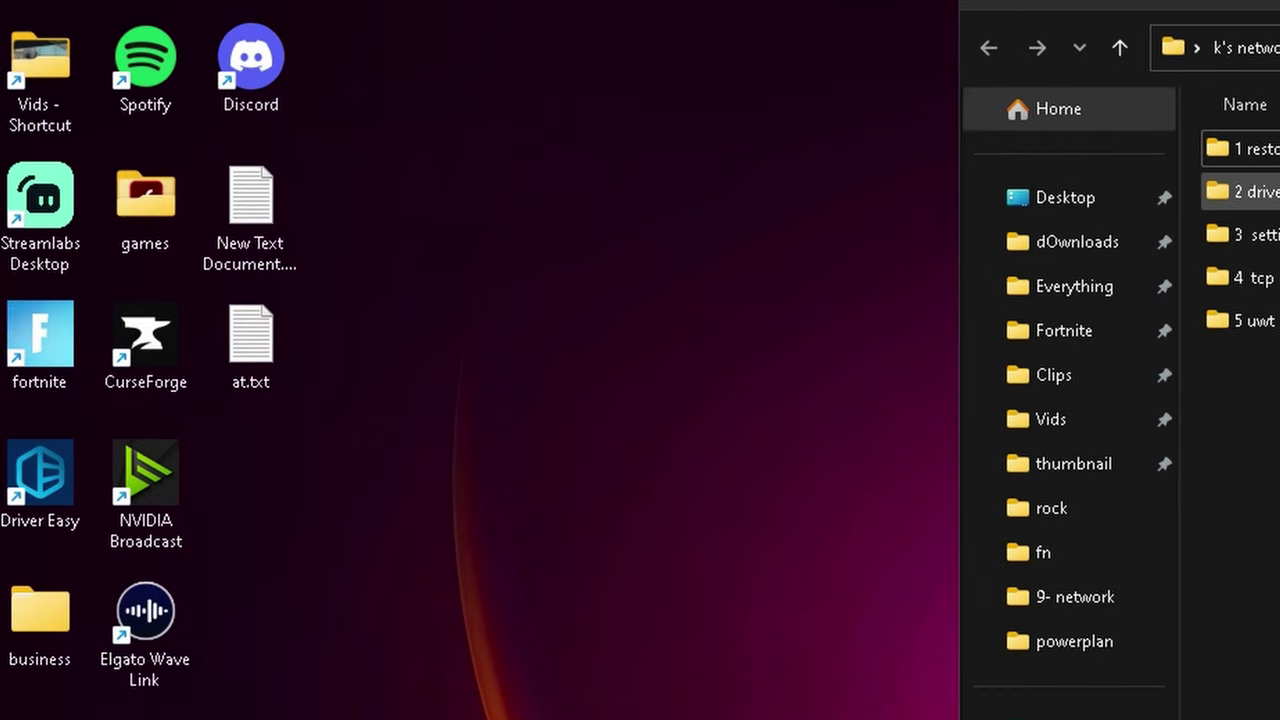
- Open the 'link inside' note from the '2 driver easy' folder in Notepad
double_click(1250, 191)
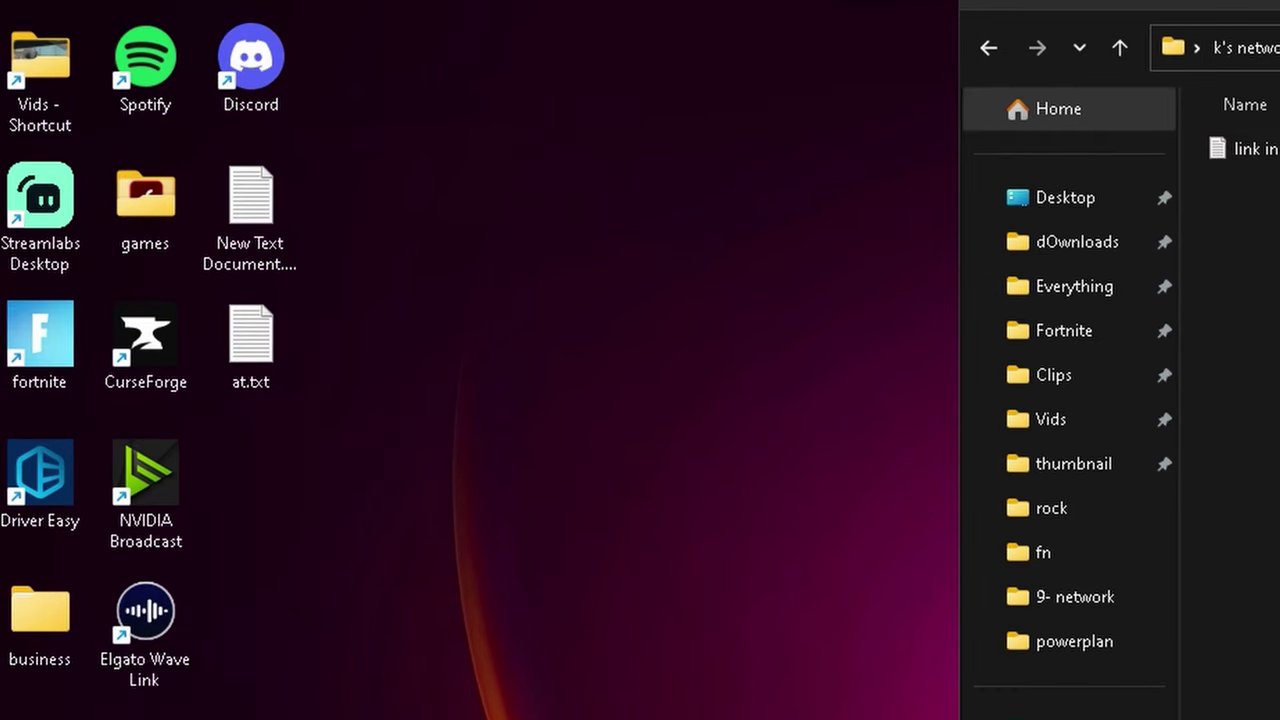
double_click(1245, 148)
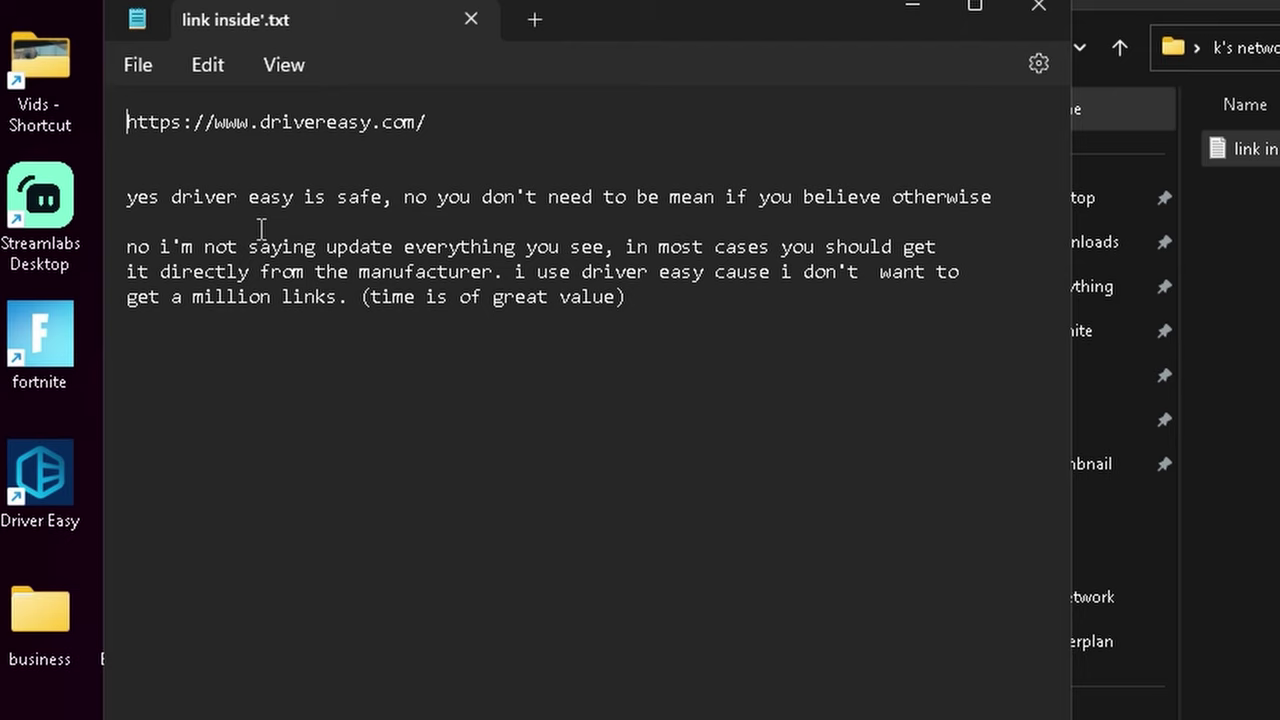
click(814, 315)
- Close the note, run a Driver Easy scan, and update the Intel(R) Wireless Bluetooth(R) driver
click(1045, 10)
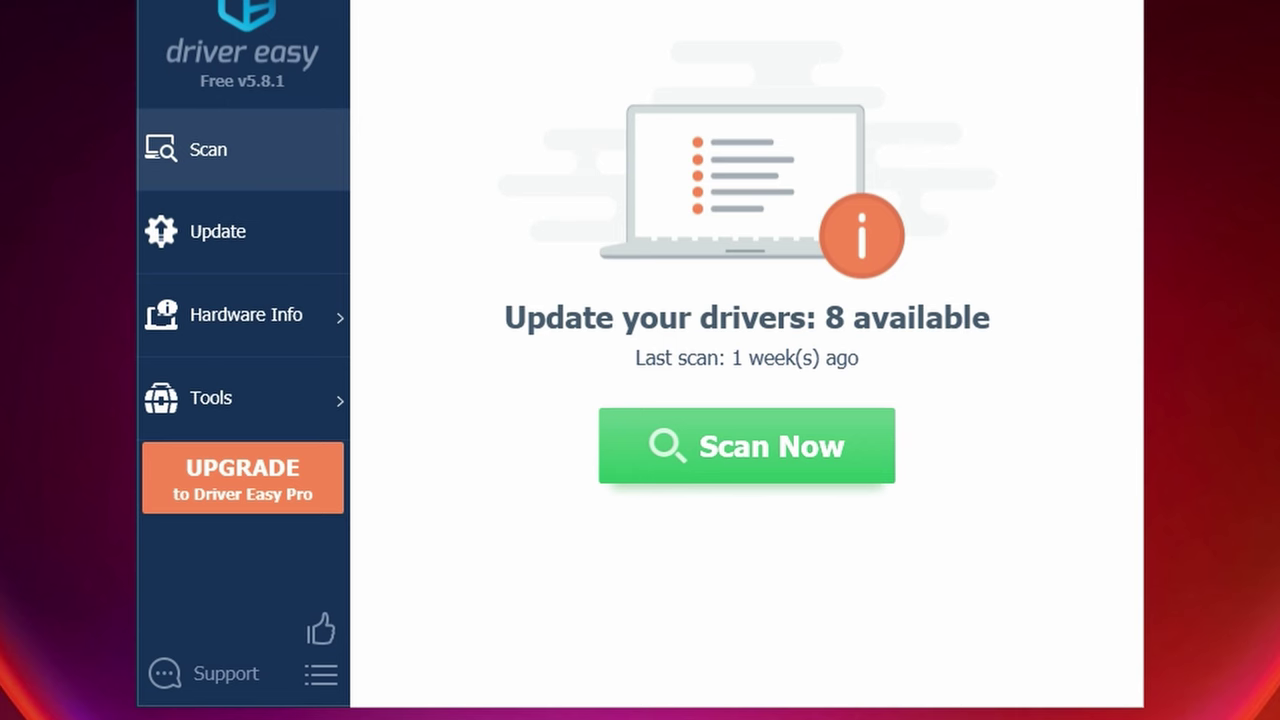
click(717, 449)
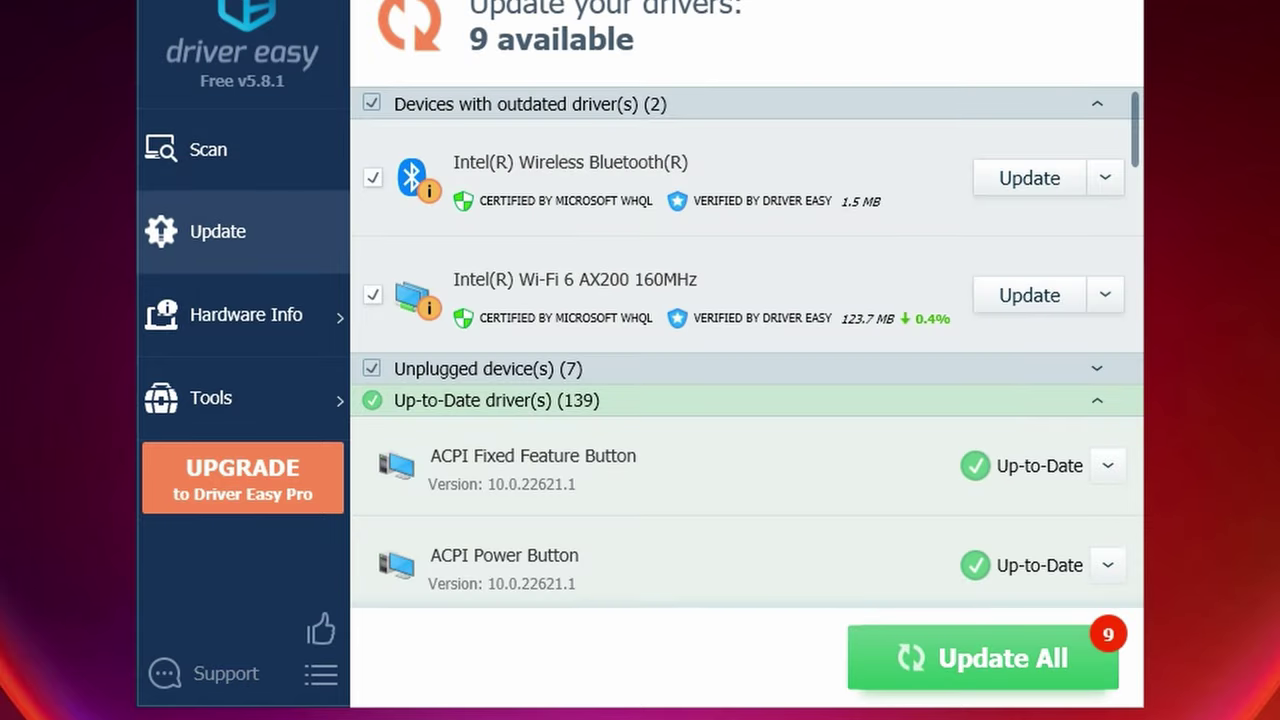
click(513, 106)
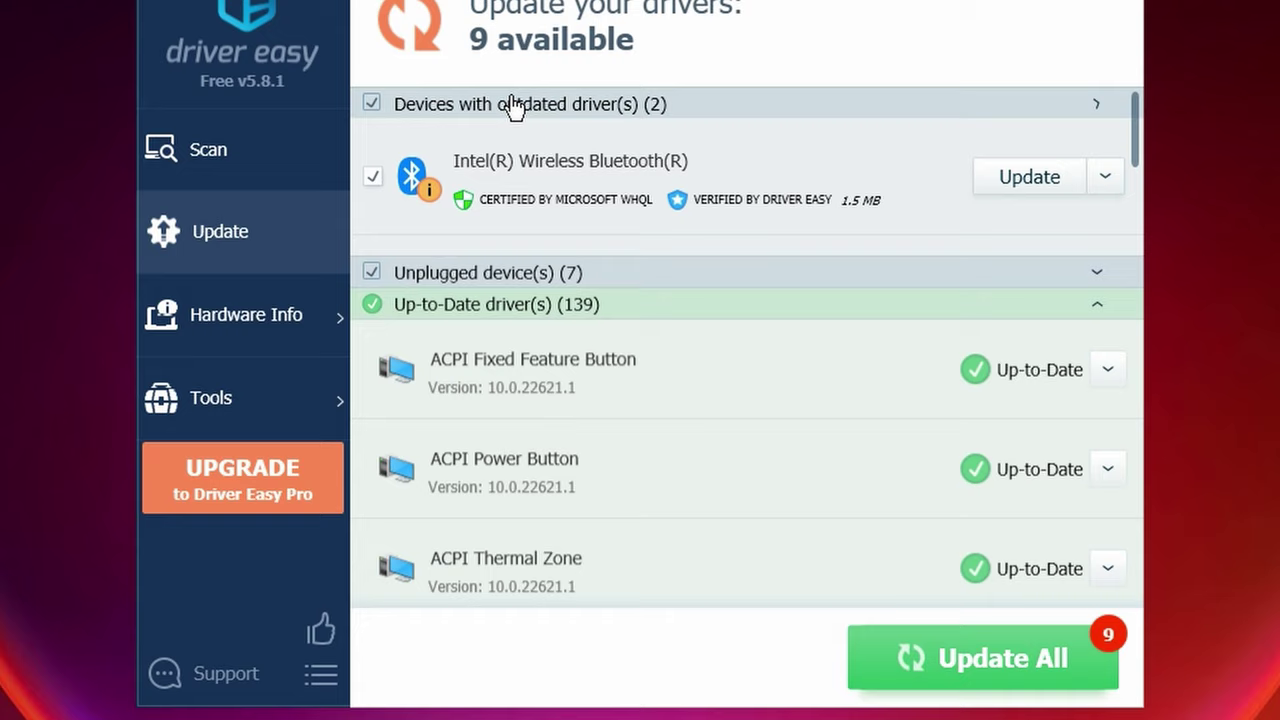
click(523, 132)
click(524, 108)
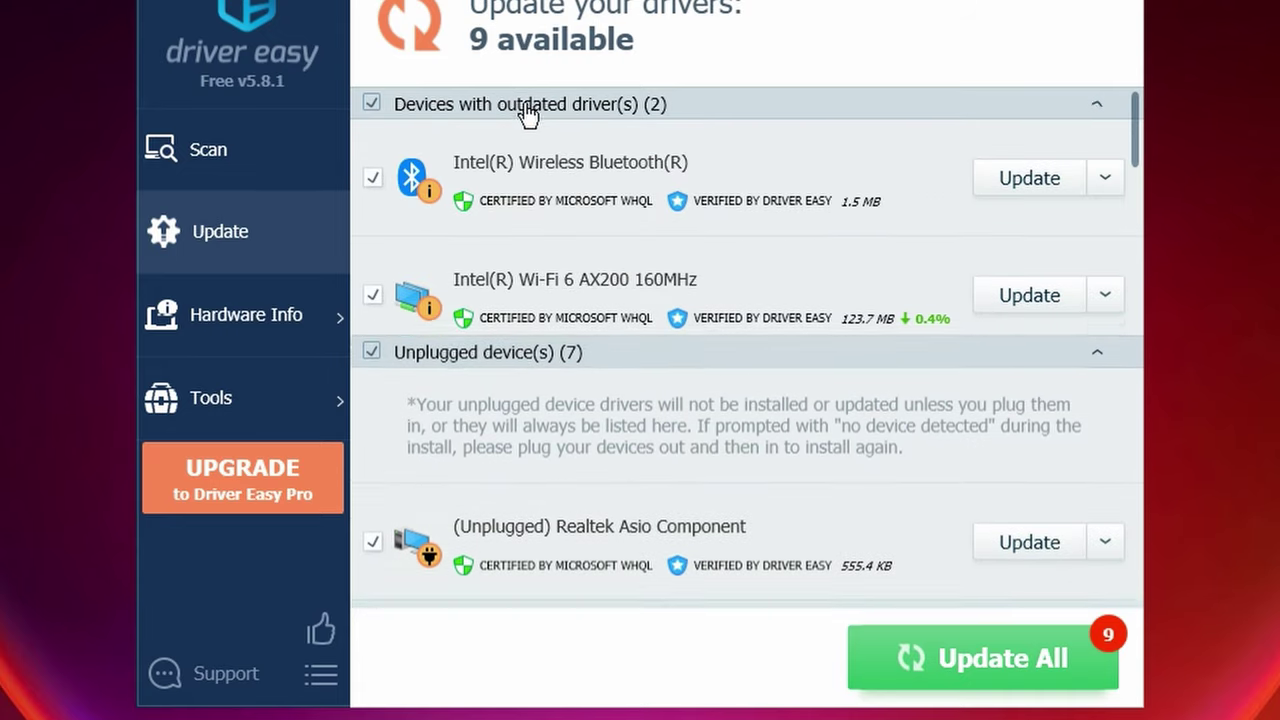
click(1038, 195)
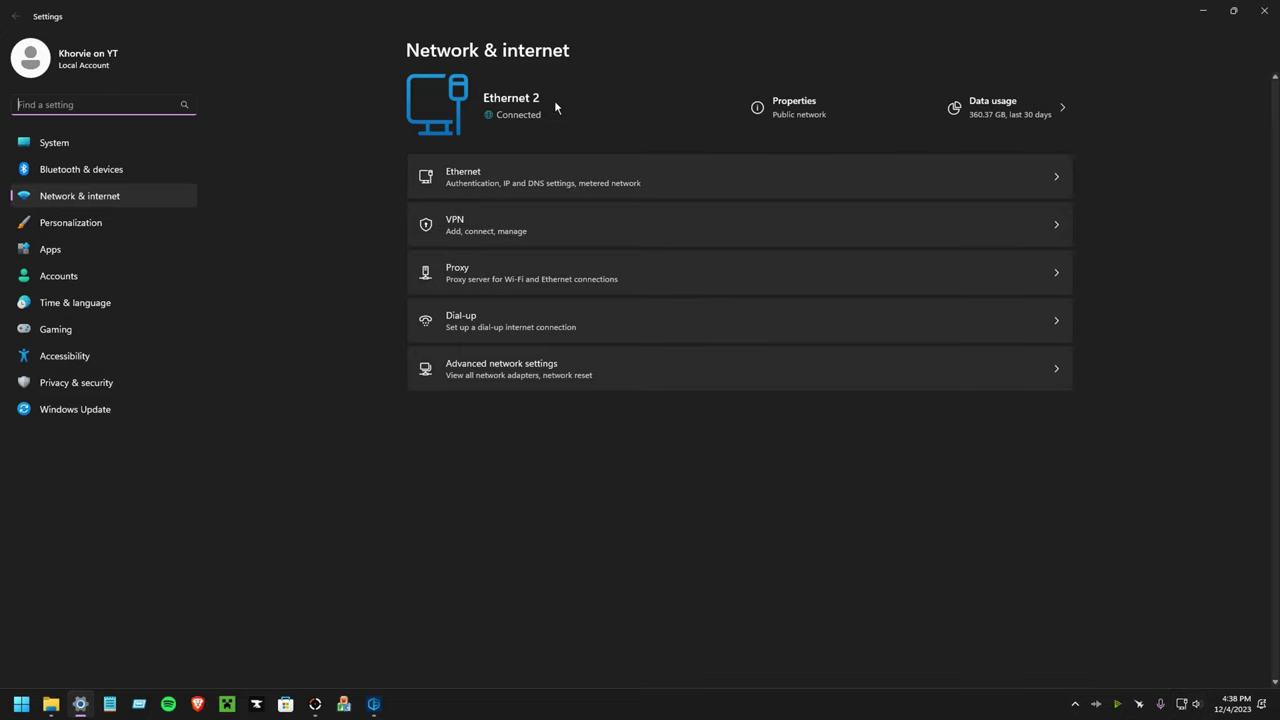
- Open Ethernet 2's properties and select its description, Intel(R) I211 Gigabit Network Connection
click(806, 104)
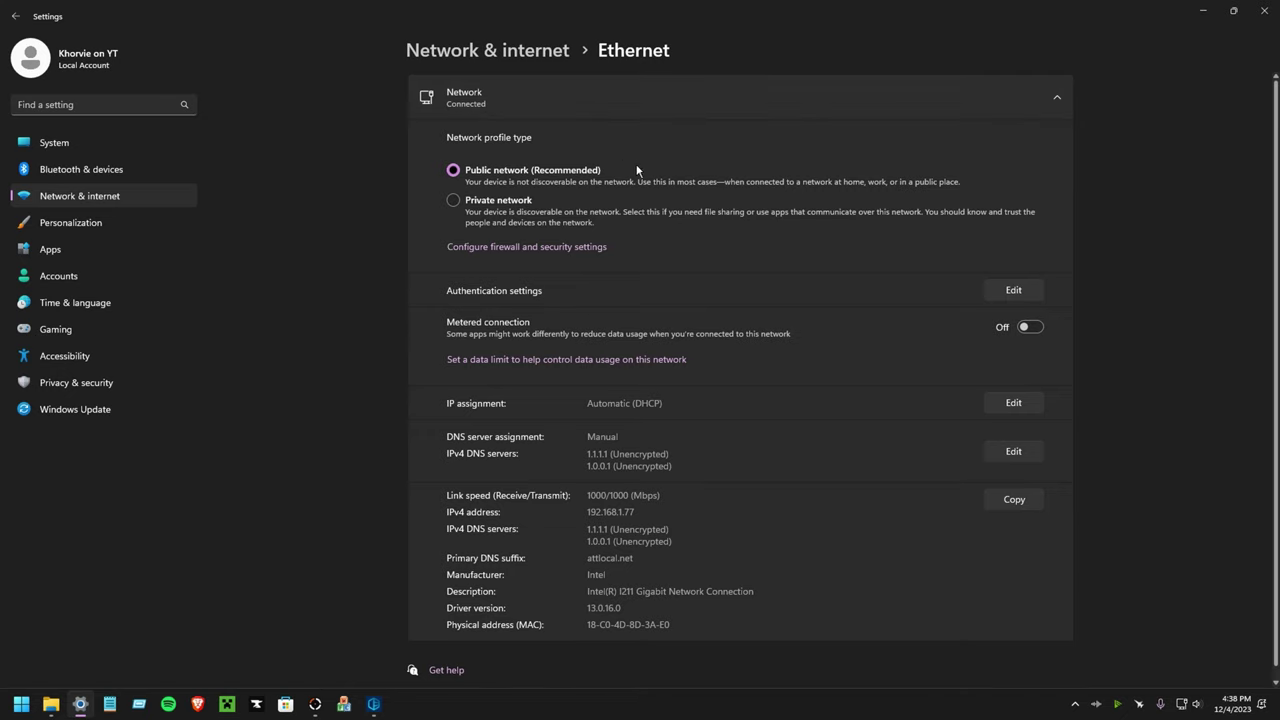
scroll(570, 596, down, 1)
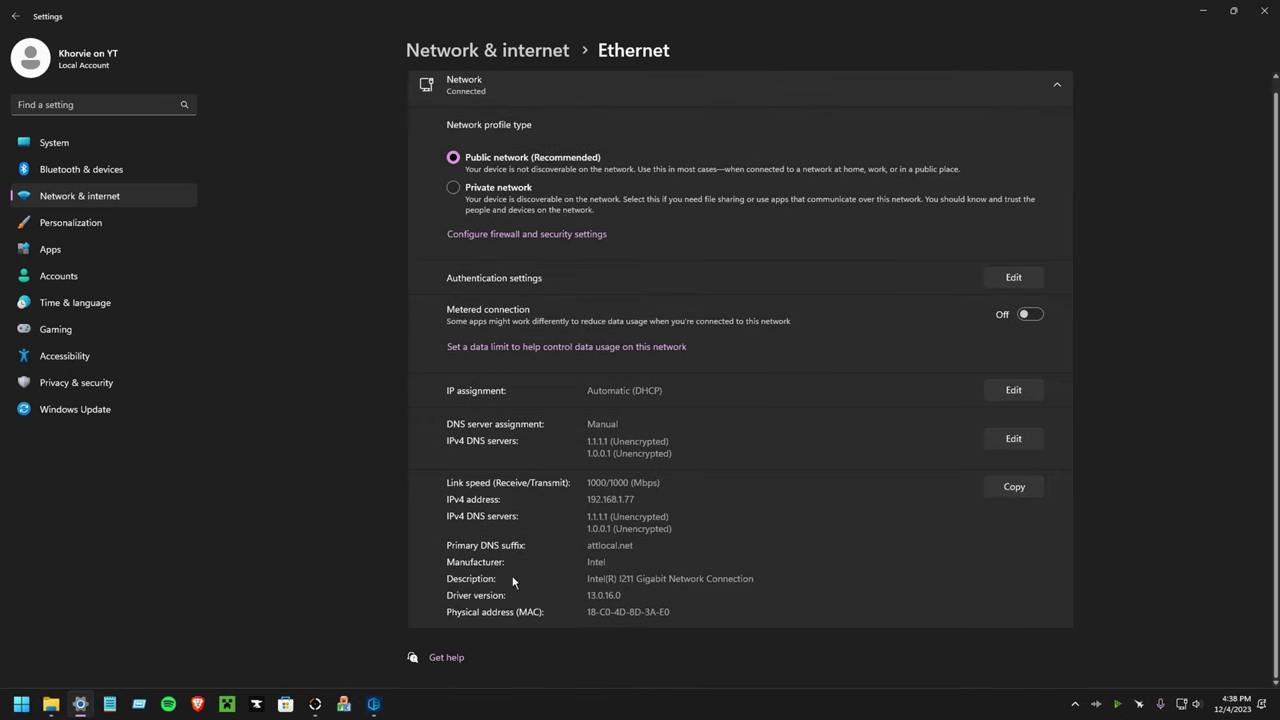
drag(588, 580, 734, 580)
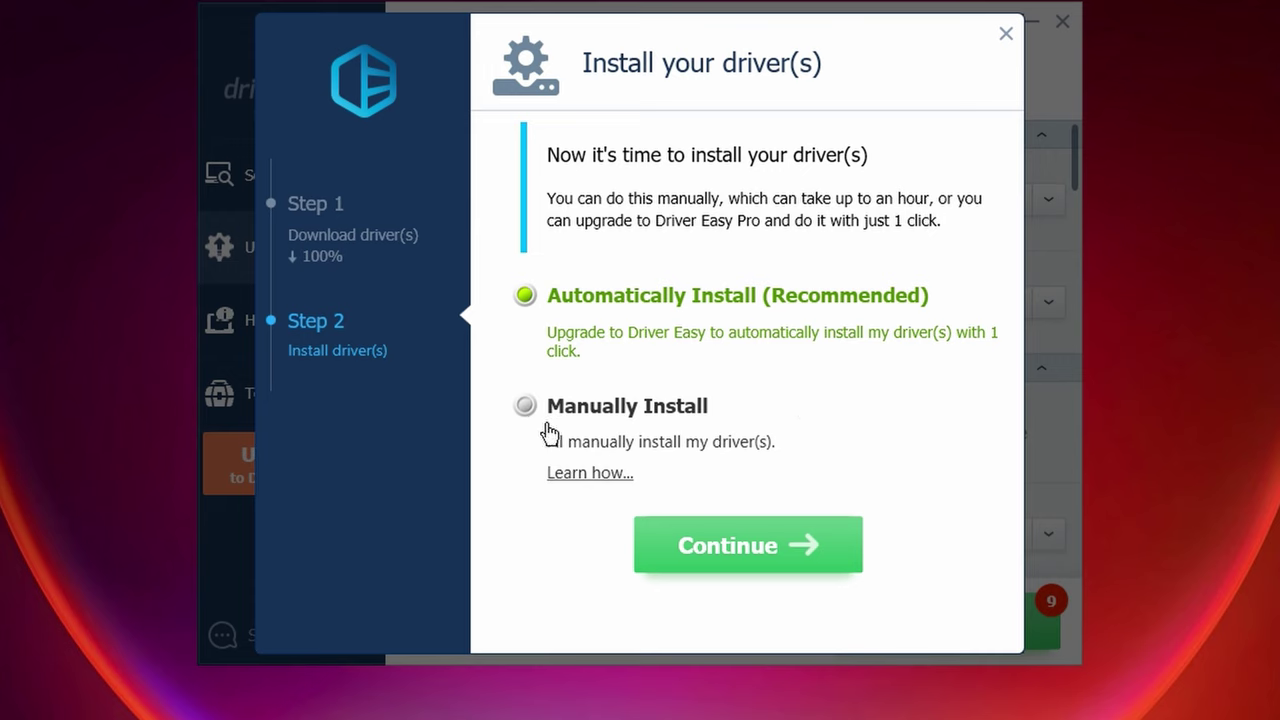
- Choose Manually Install for the downloaded driver and copy its folder path from Explorer
click(524, 405)
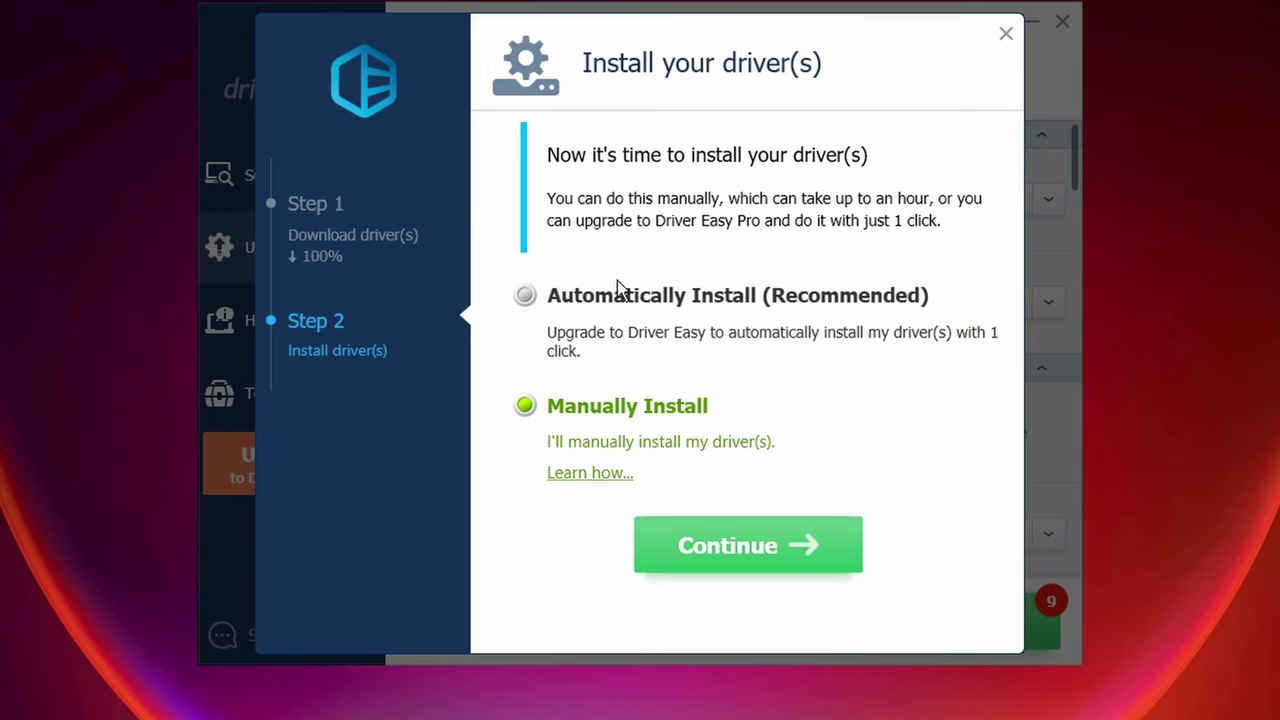
click(772, 552)
click(937, 23)
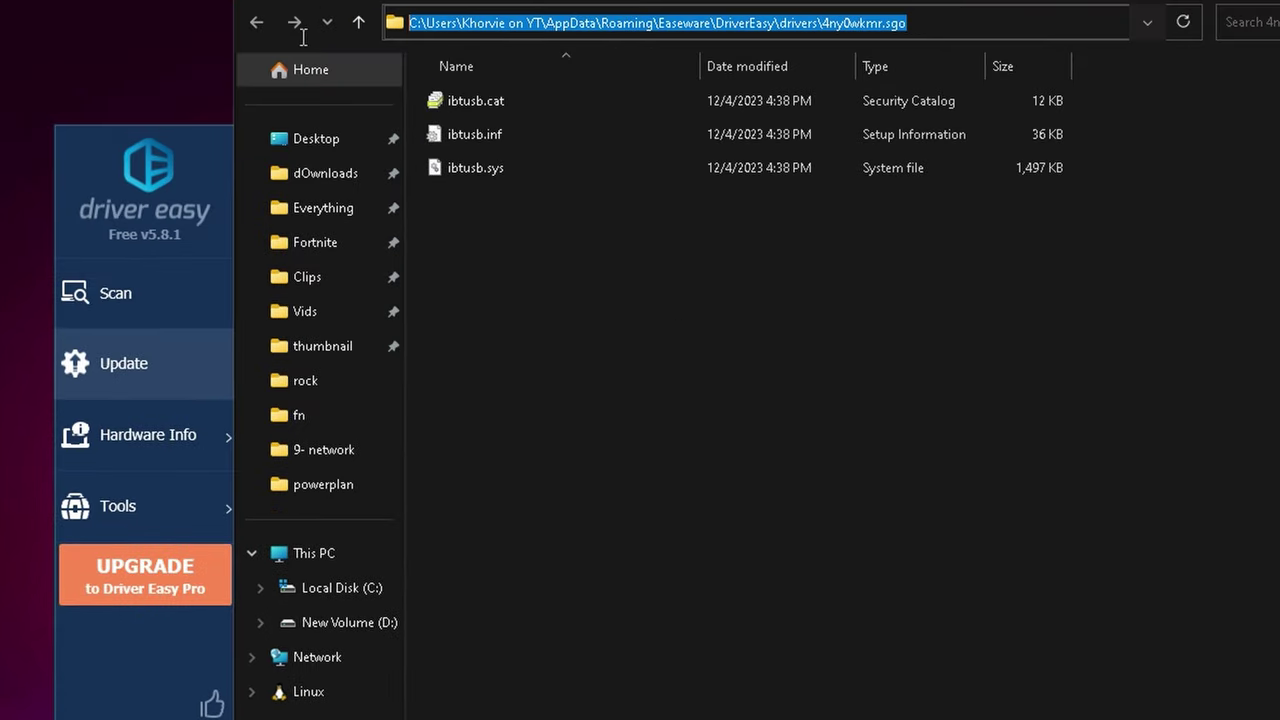
right_click(668, 22)
click(743, 90)
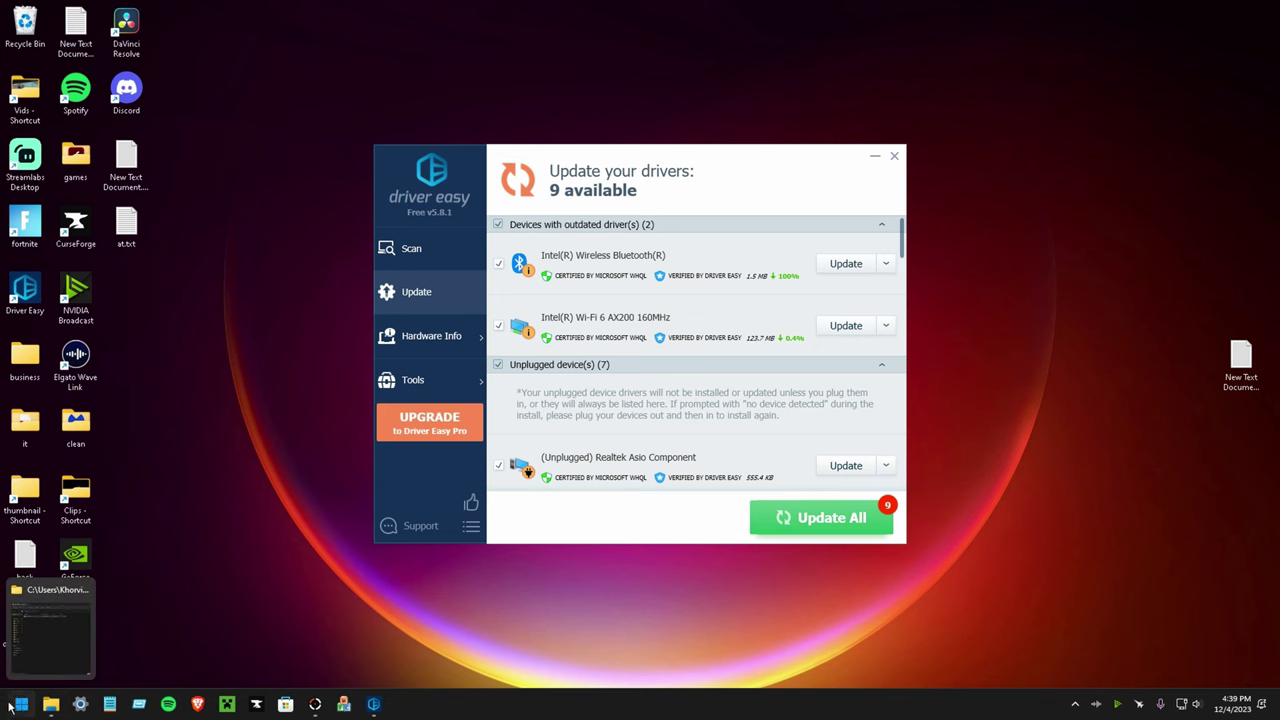
- Launch Device Manager from Start search
click(14, 702)
text(discord)
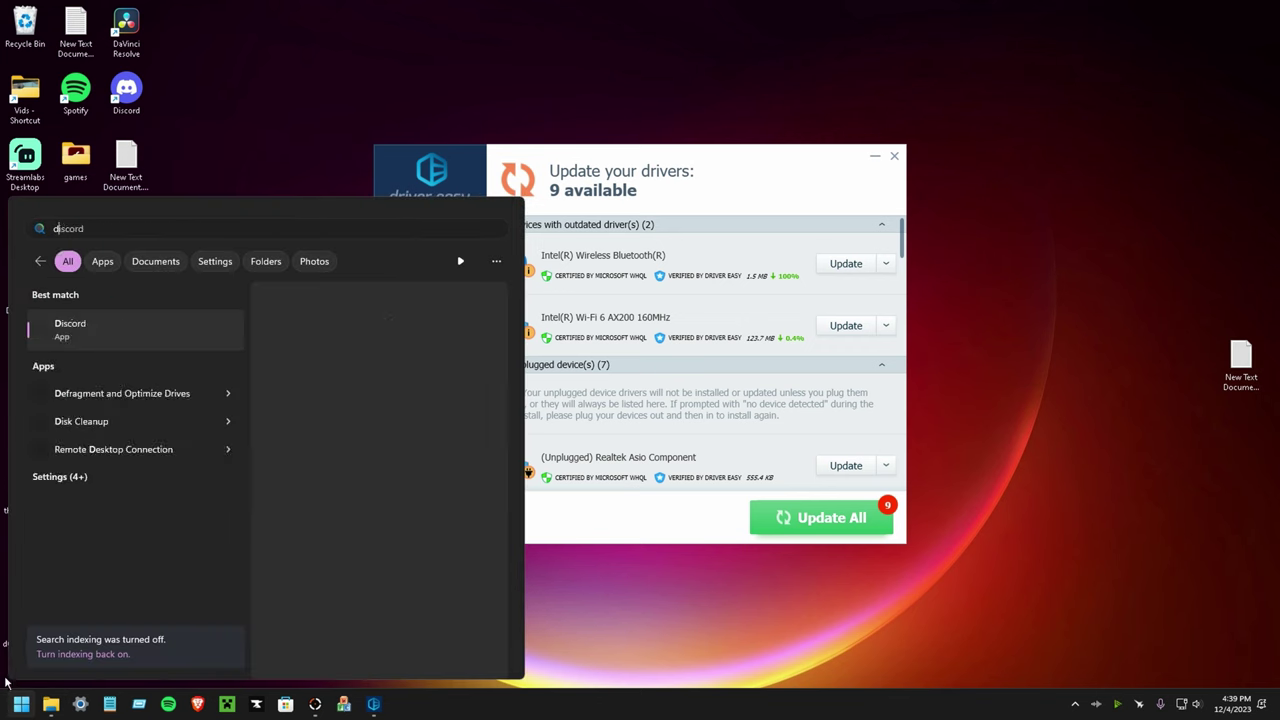
key(ctrl+a)
text(device manager)
key(Return)
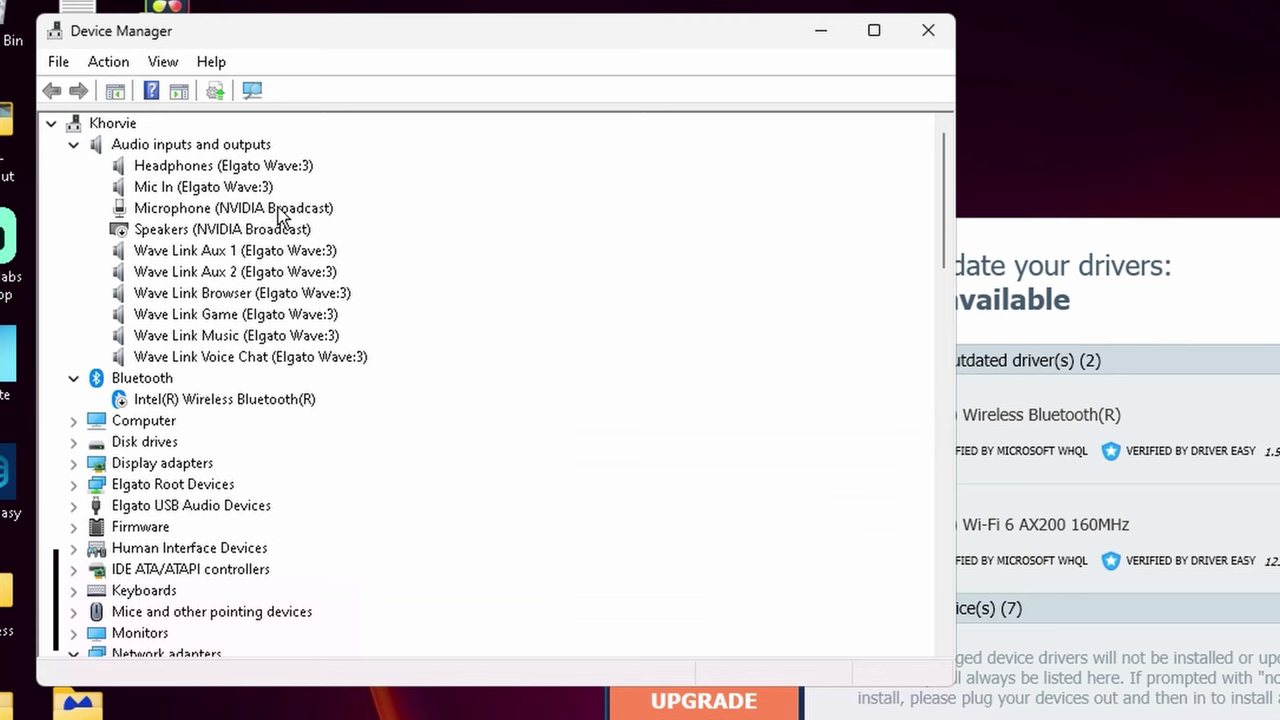
scroll(172, 150, down, 3)
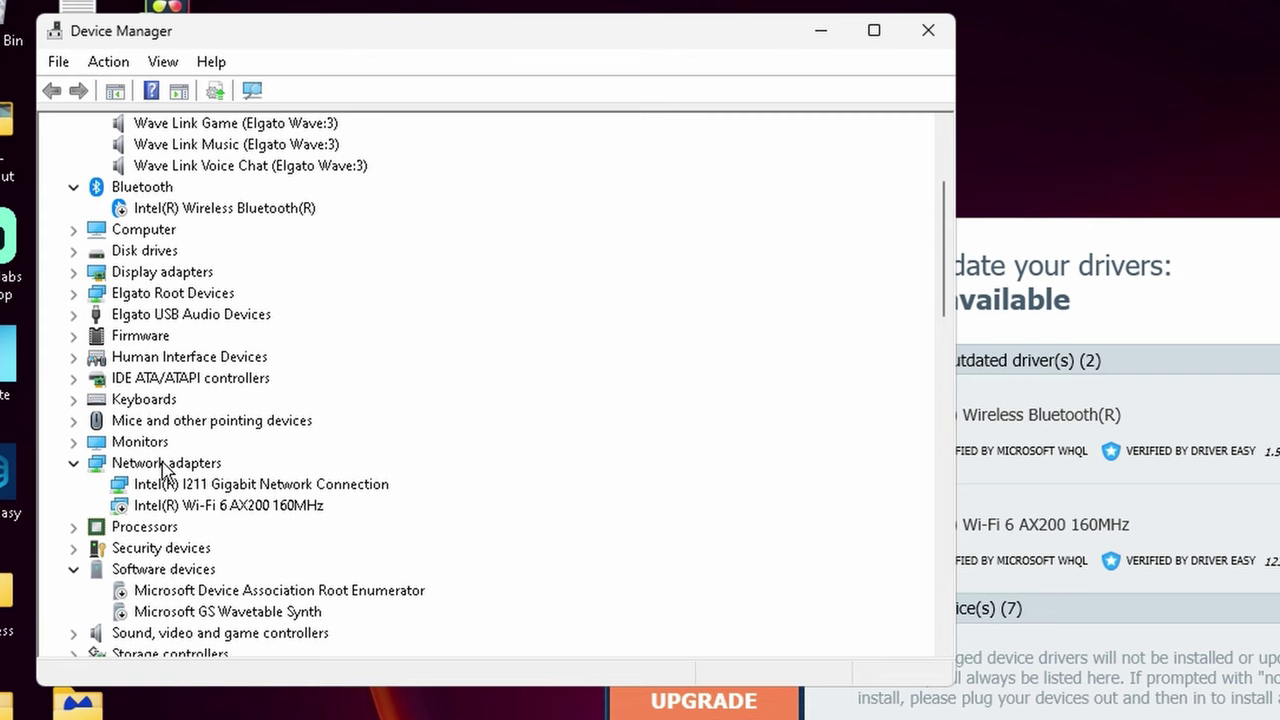
- Point the Intel I211 adapter's driver search to the pasted Driver Easy folder, then close Device Manager
right_click(231, 489)
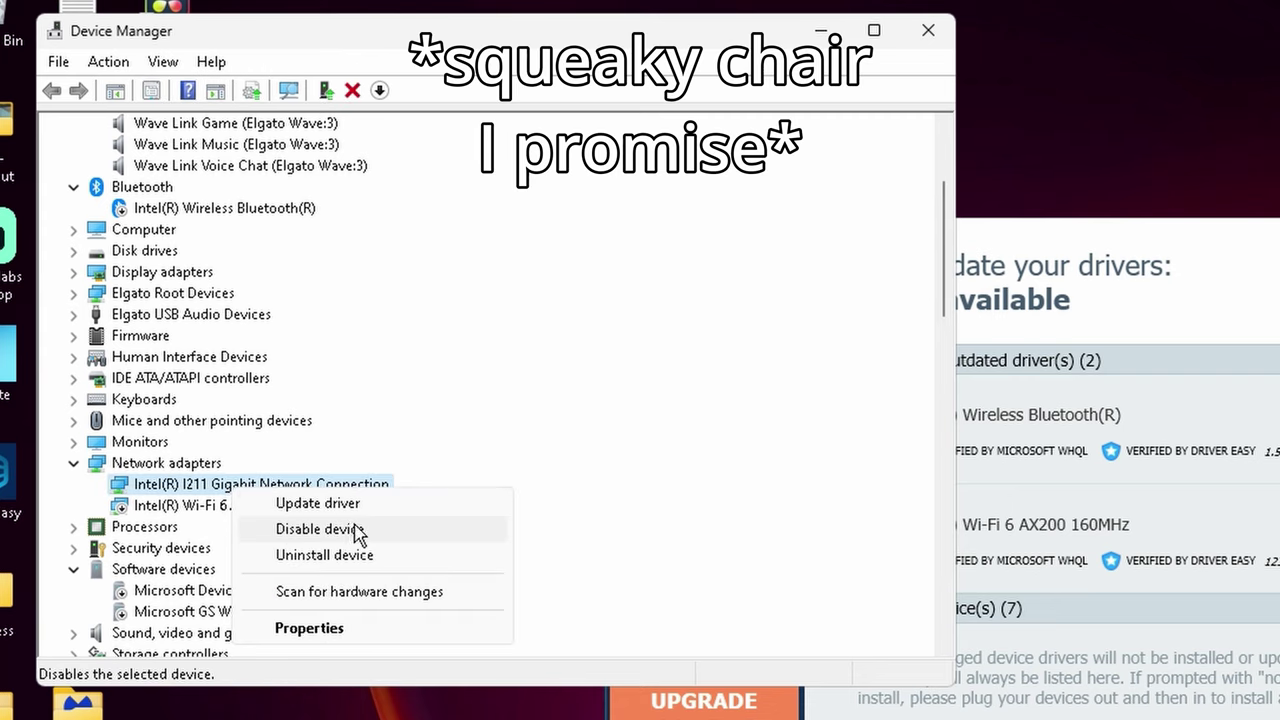
click(335, 503)
click(352, 455)
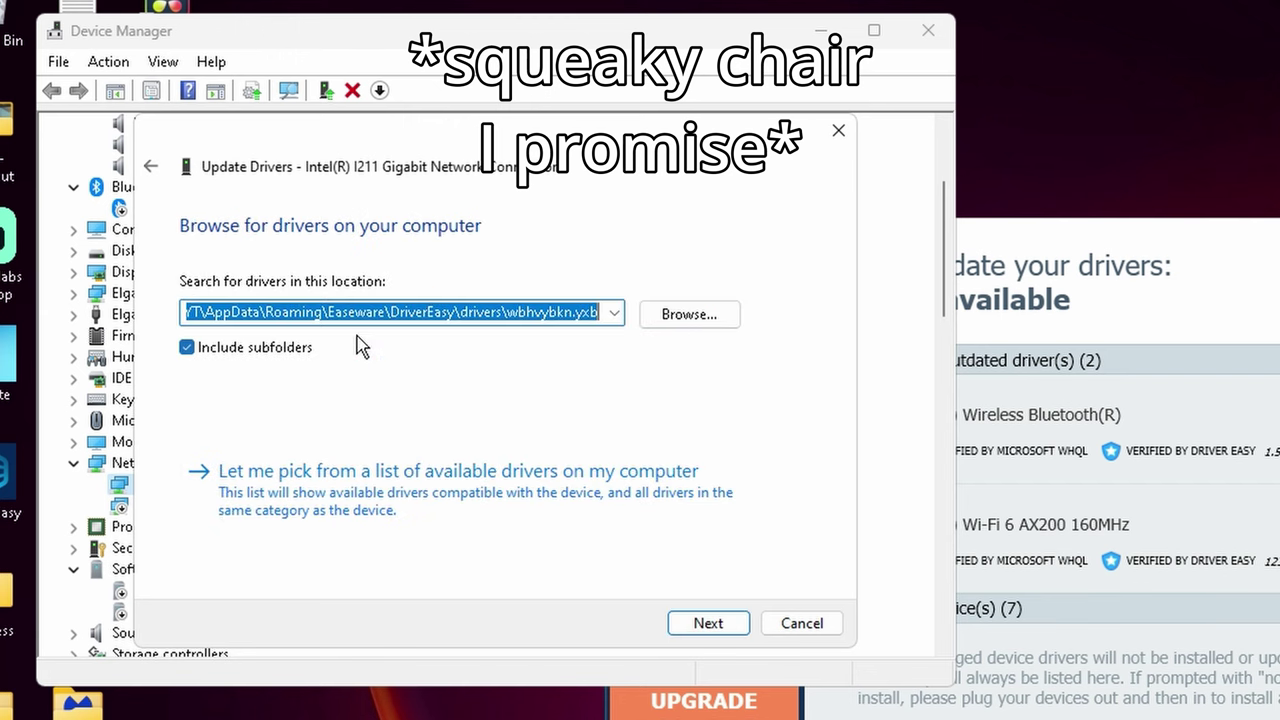
right_click(373, 318)
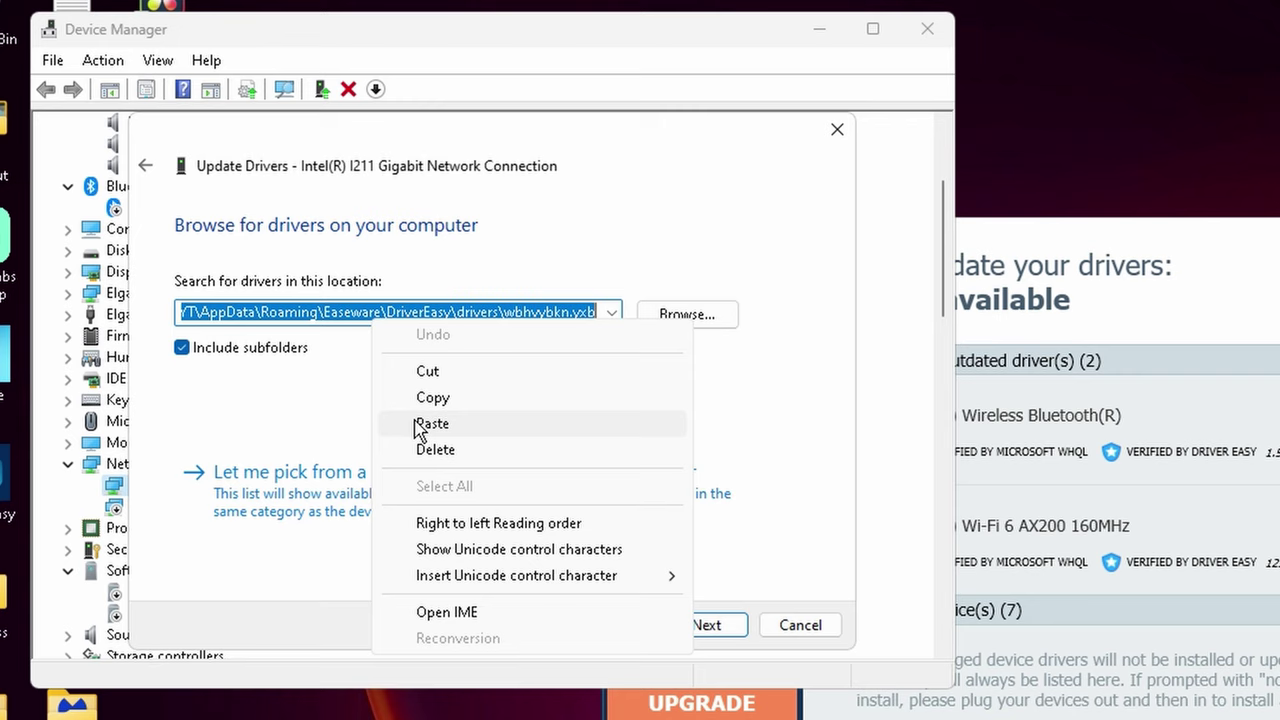
click(449, 424)
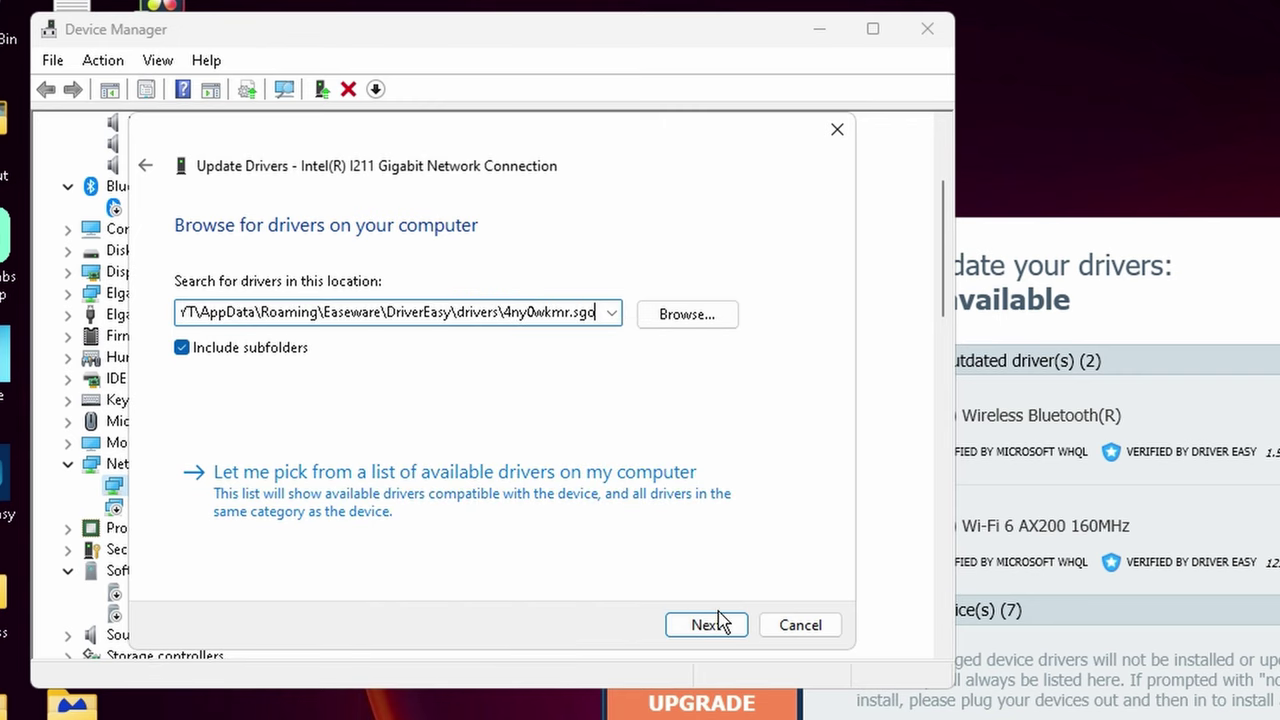
click(838, 131)
click(927, 29)
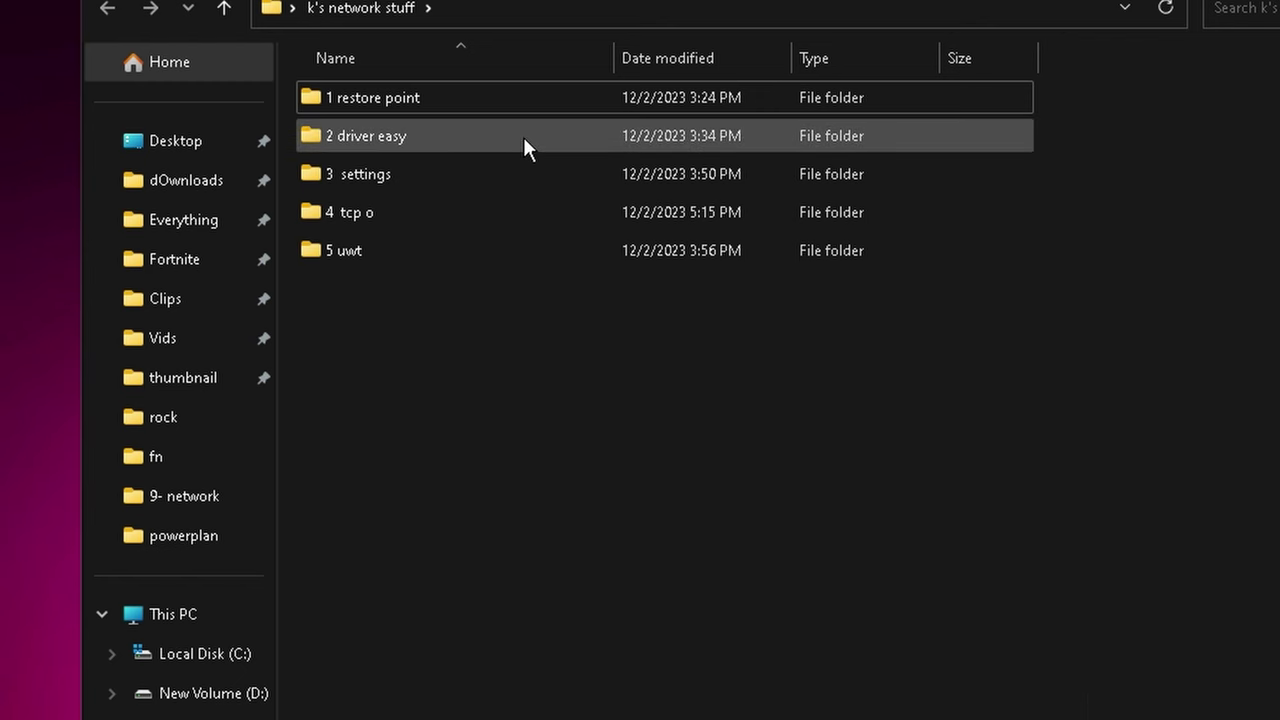
- Open 1.txt in the '3 settings' folder and review its adapter steps
double_click(427, 172)
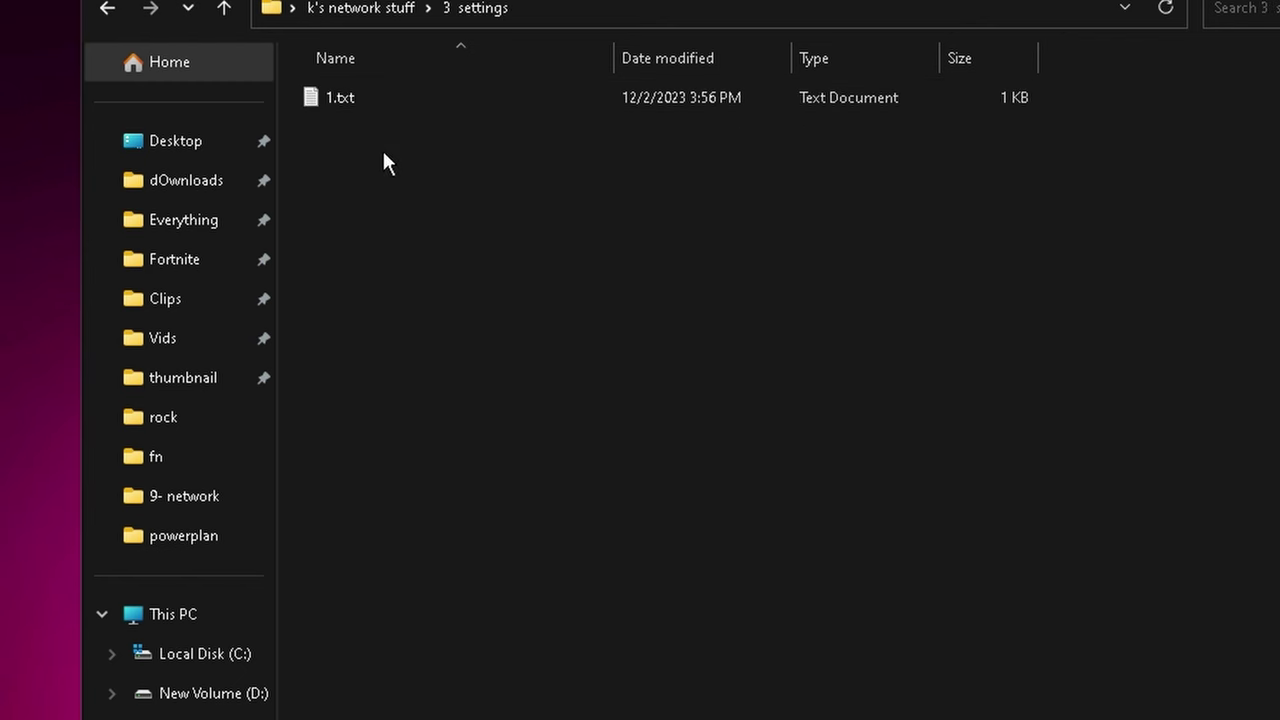
double_click(428, 99)
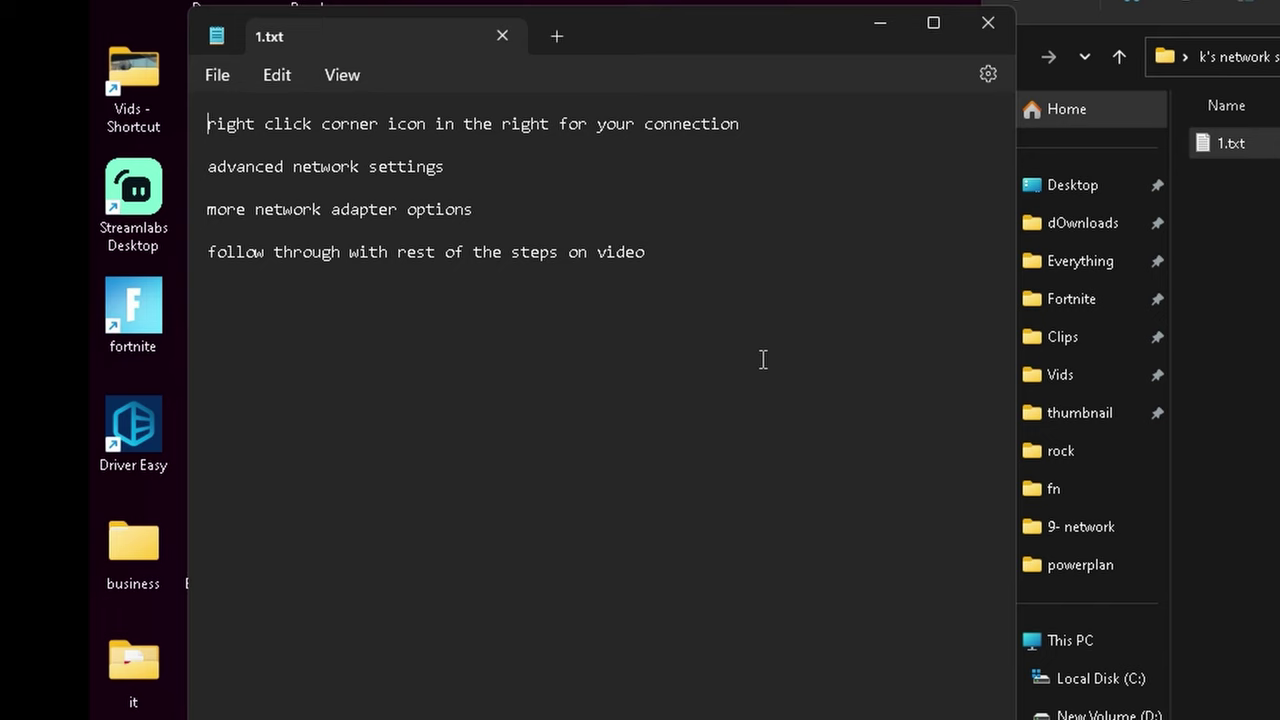
drag(717, 261, 207, 209)
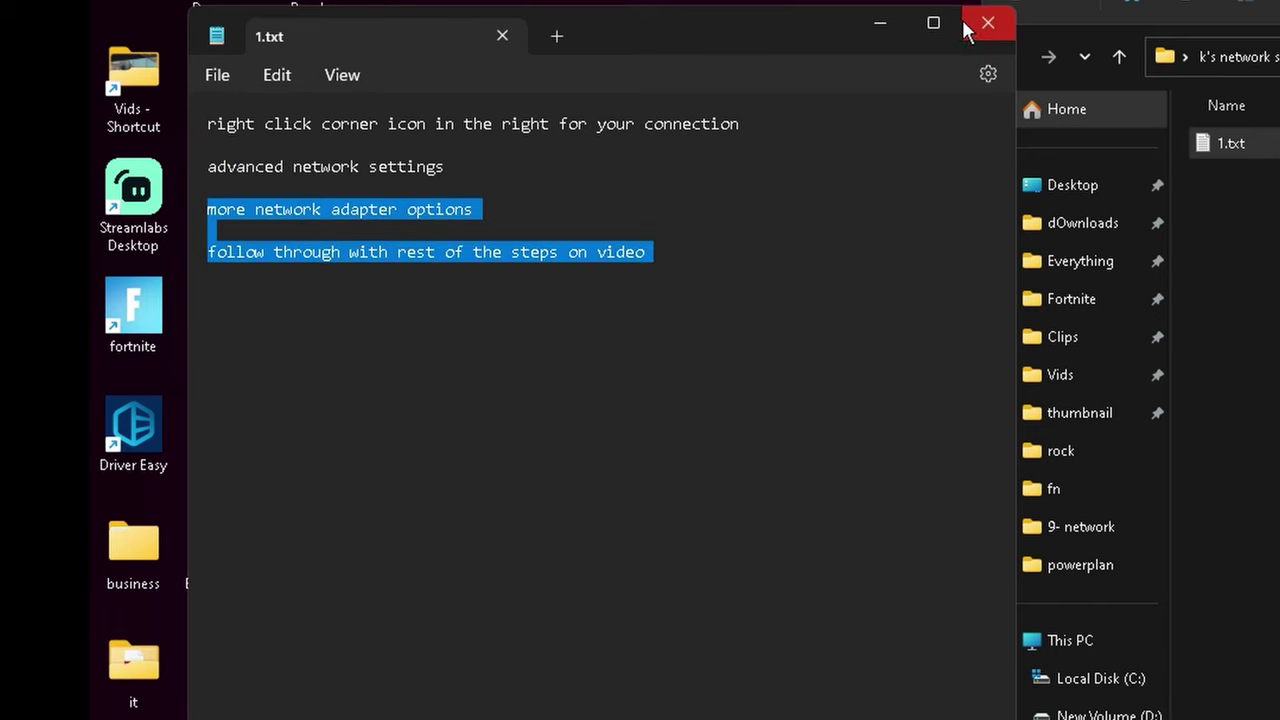
click(665, 236)
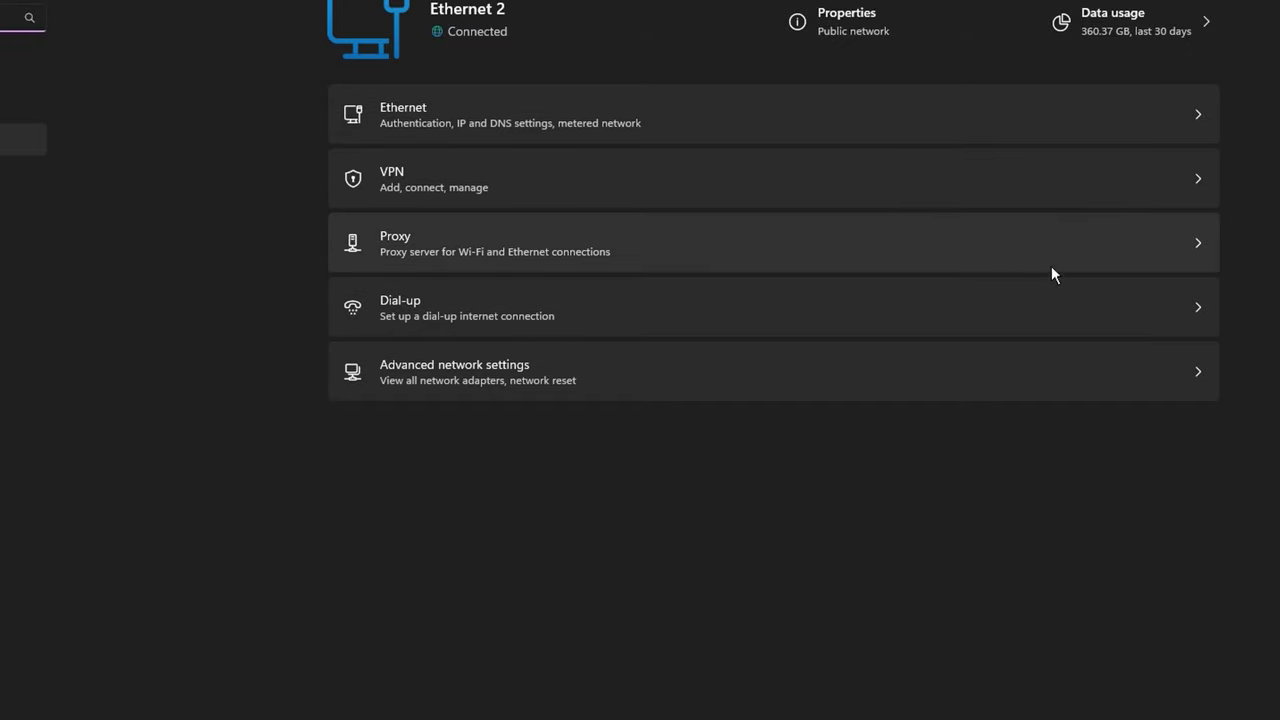
- Go to Advanced network settings, then More network adapter options
click(615, 378)
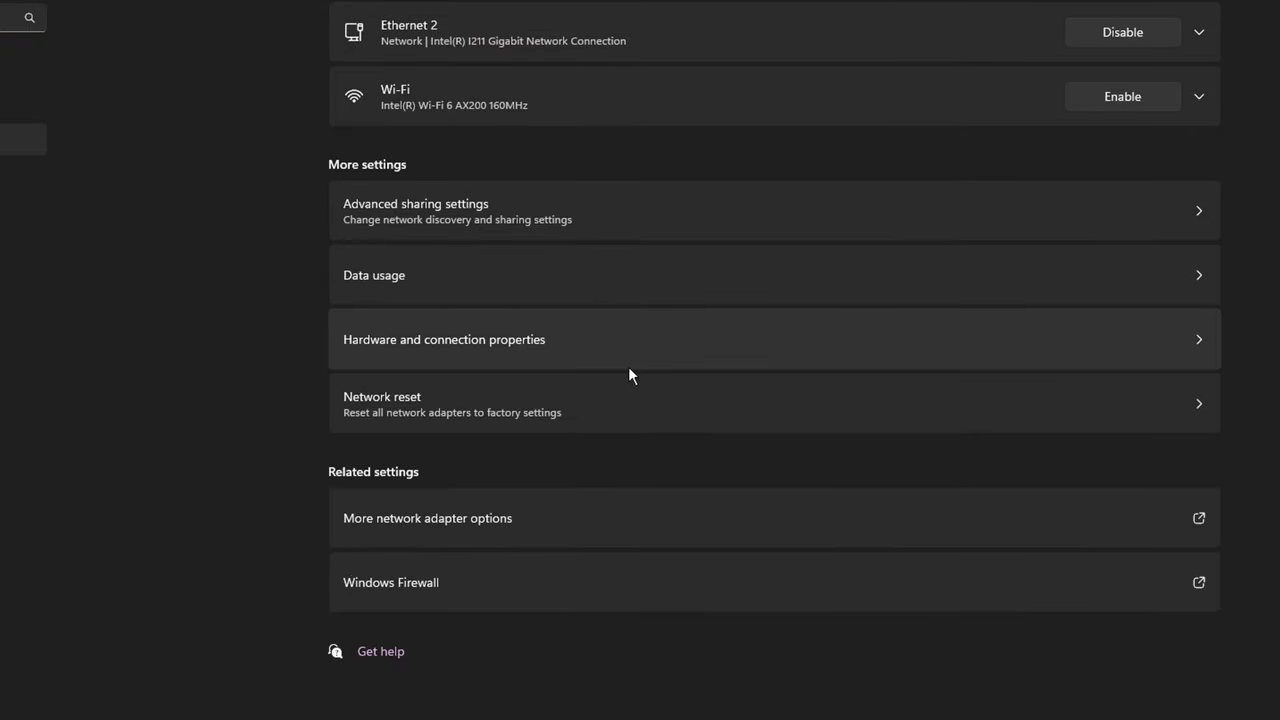
click(456, 522)
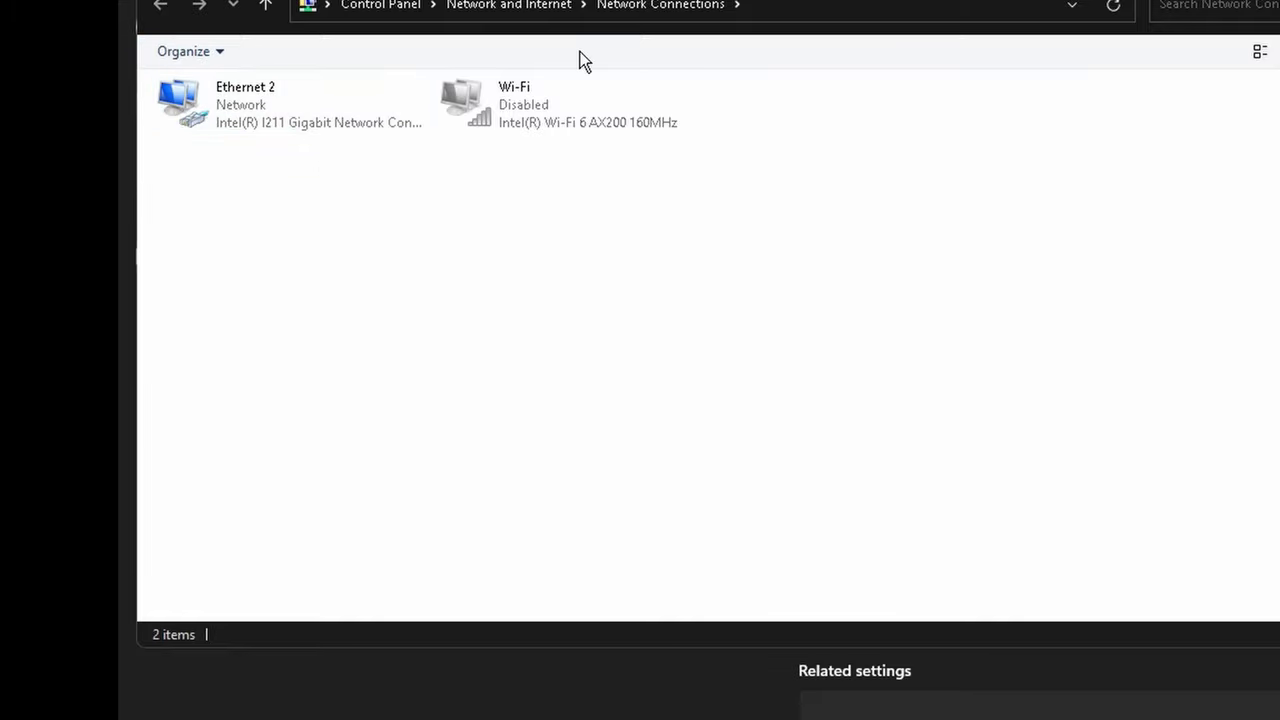
- Open Ethernet 2's Internet Protocol Version 4 (TCP/IPv4) properties
right_click(271, 108)
click(338, 320)
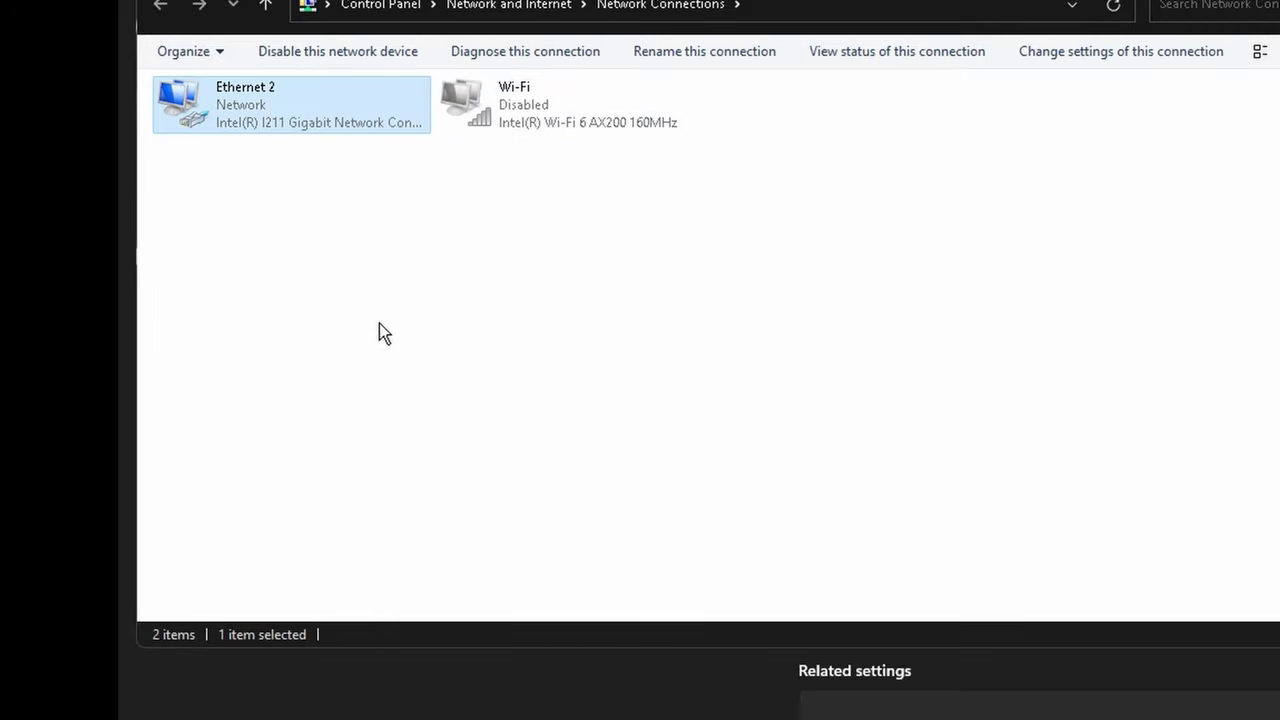
drag(562, 222, 553, 180)
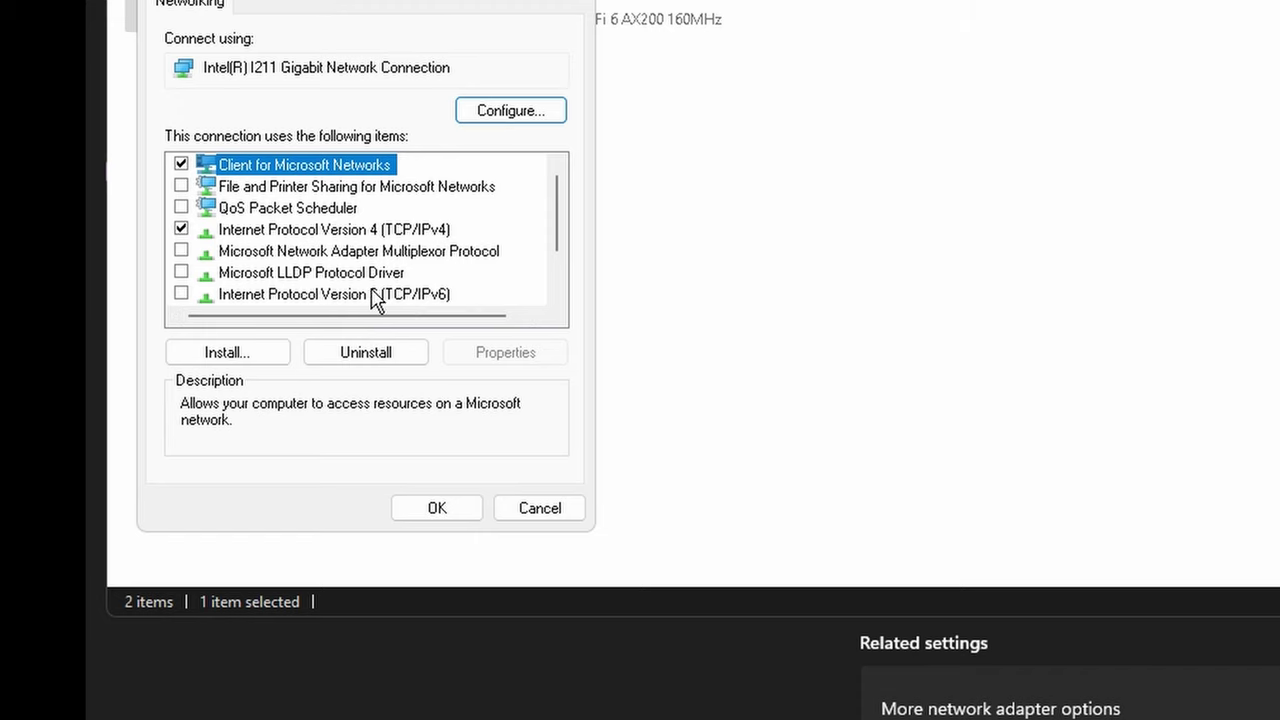
click(246, 294)
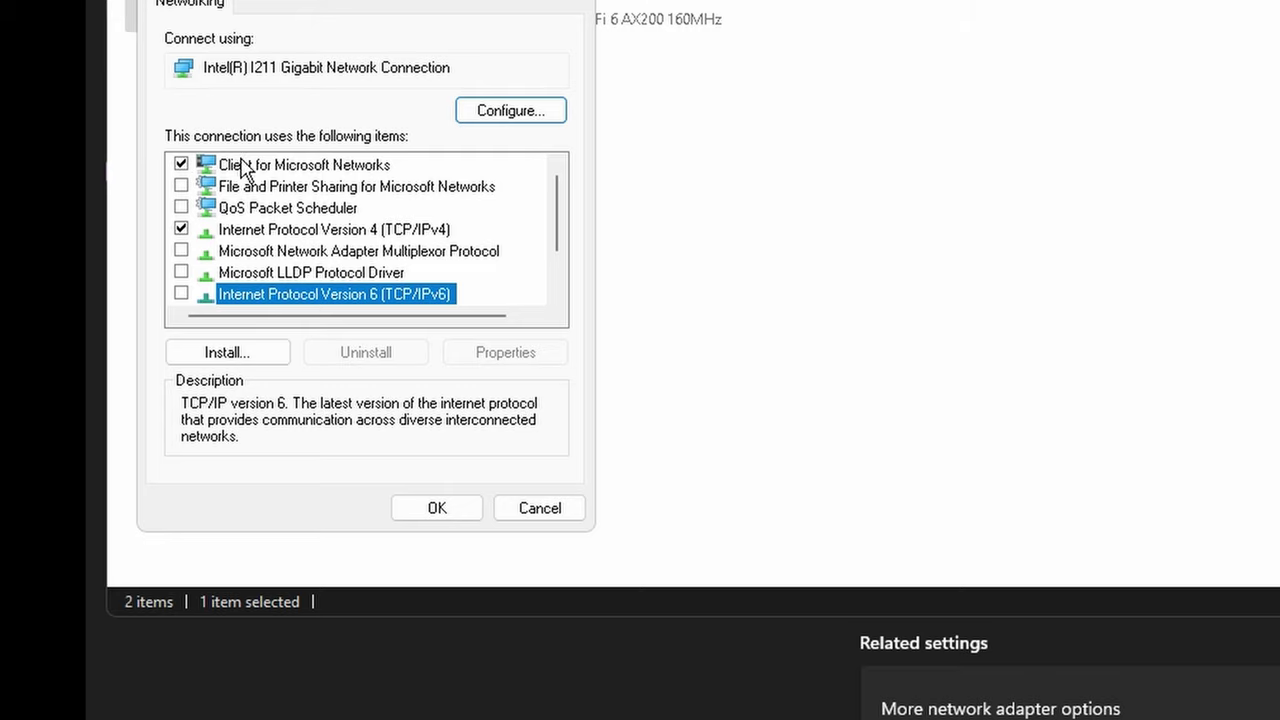
click(304, 234)
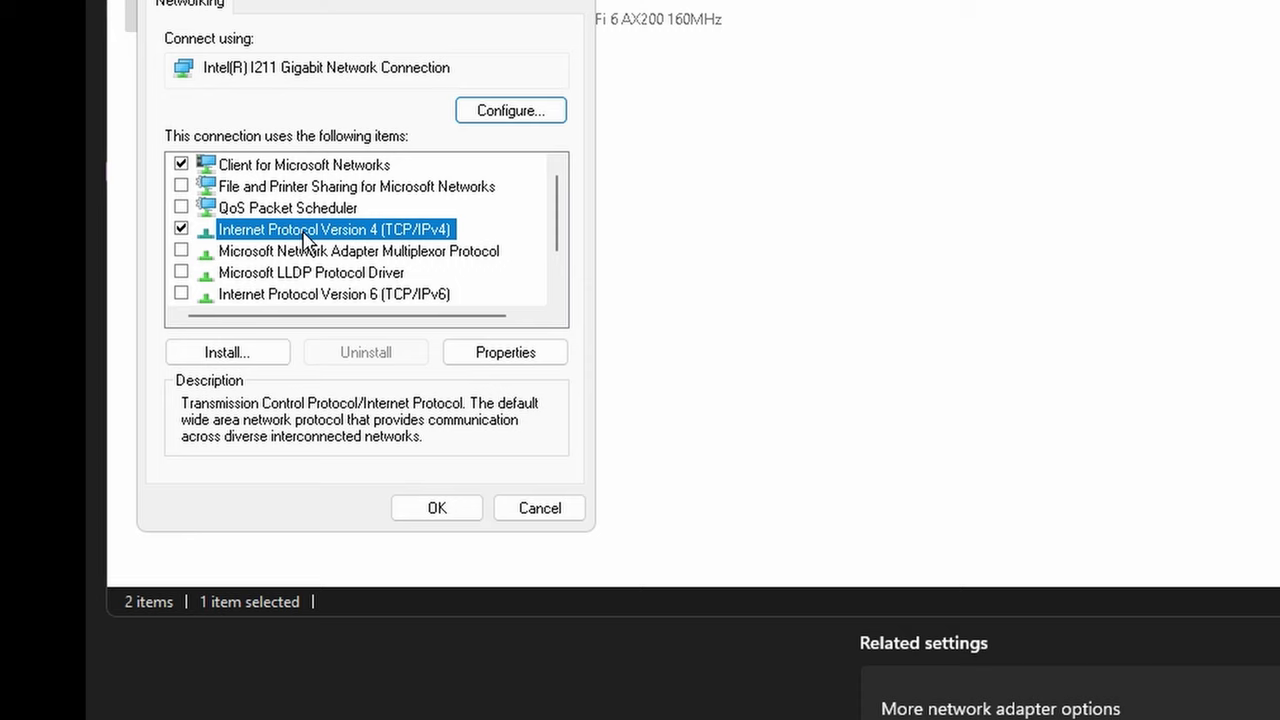
click(503, 358)
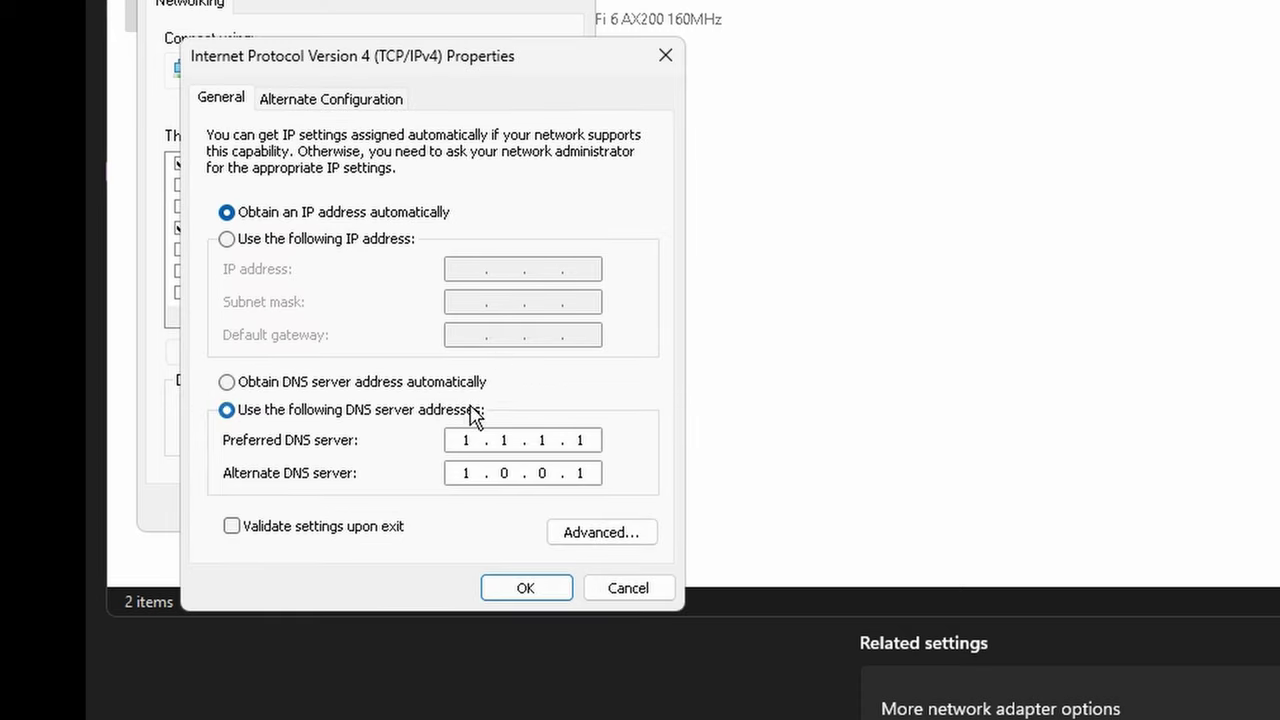
- Check the preferred and alternate DNS servers, 1.1.1.1 and 1.0.0.1
double_click(512, 440)
double_click(543, 440)
double_click(580, 440)
double_click(581, 473)
- In an administrator Command Prompt snapped right, ping 8.8.8.8 and 1.1.1.1 to compare response times
key(Return)
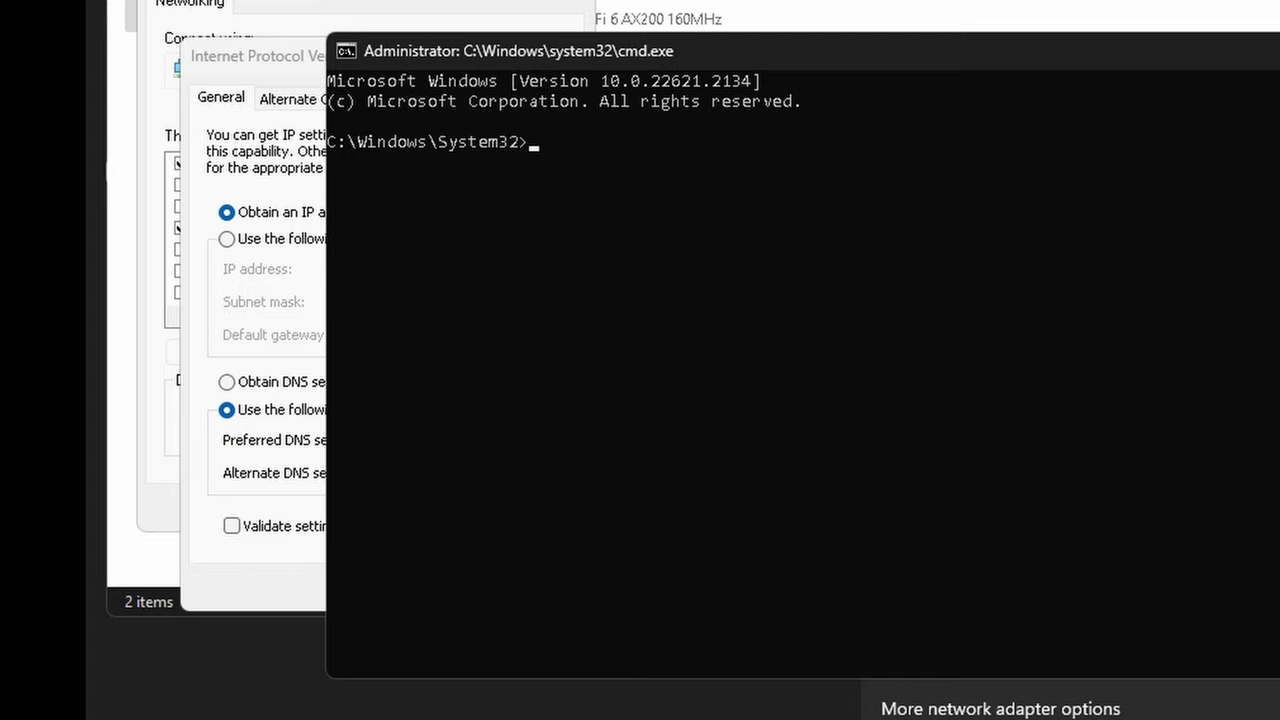
key(super+Right)
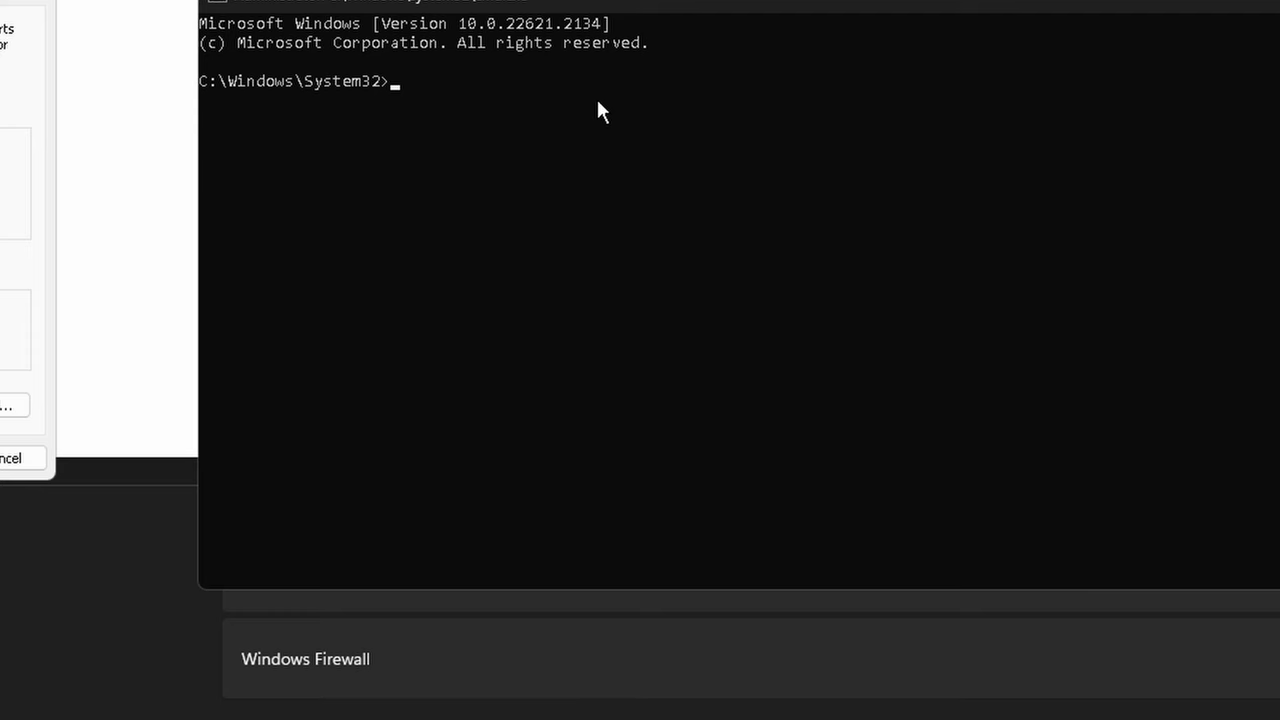
text(ping 8.8.8.8)
key(Return)
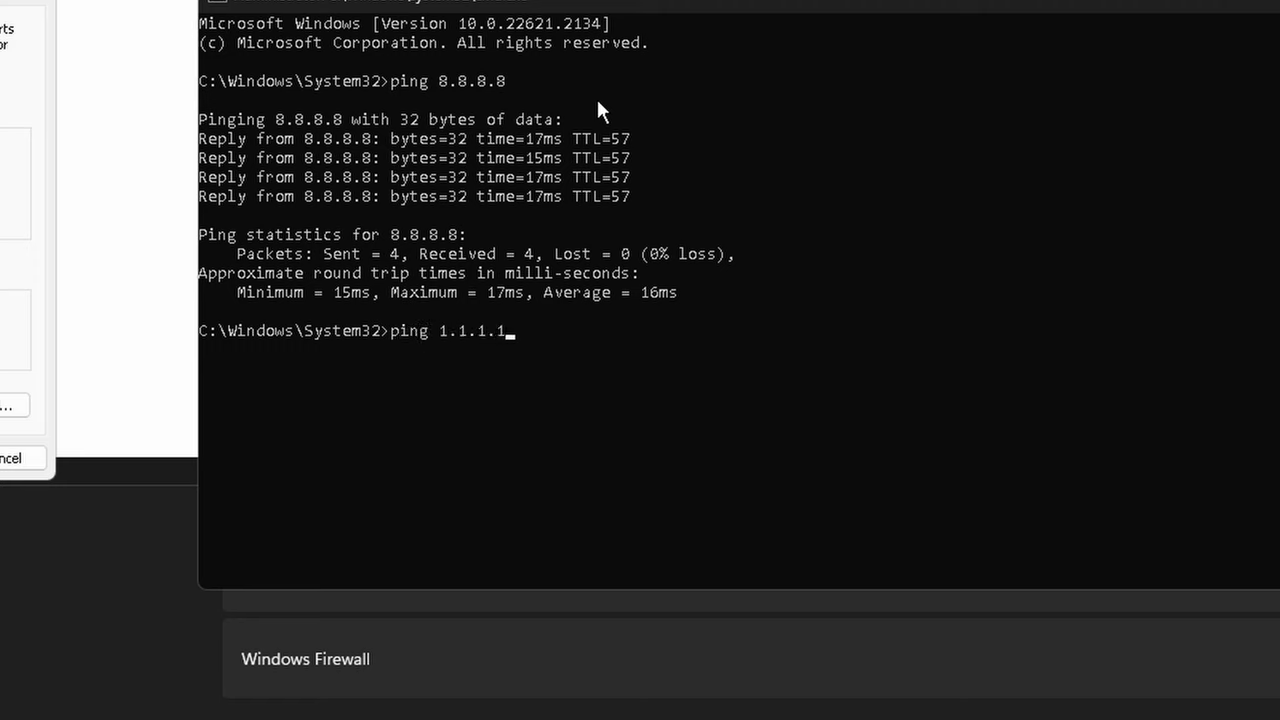
text(ping 1.1.1.1)
key(Return)
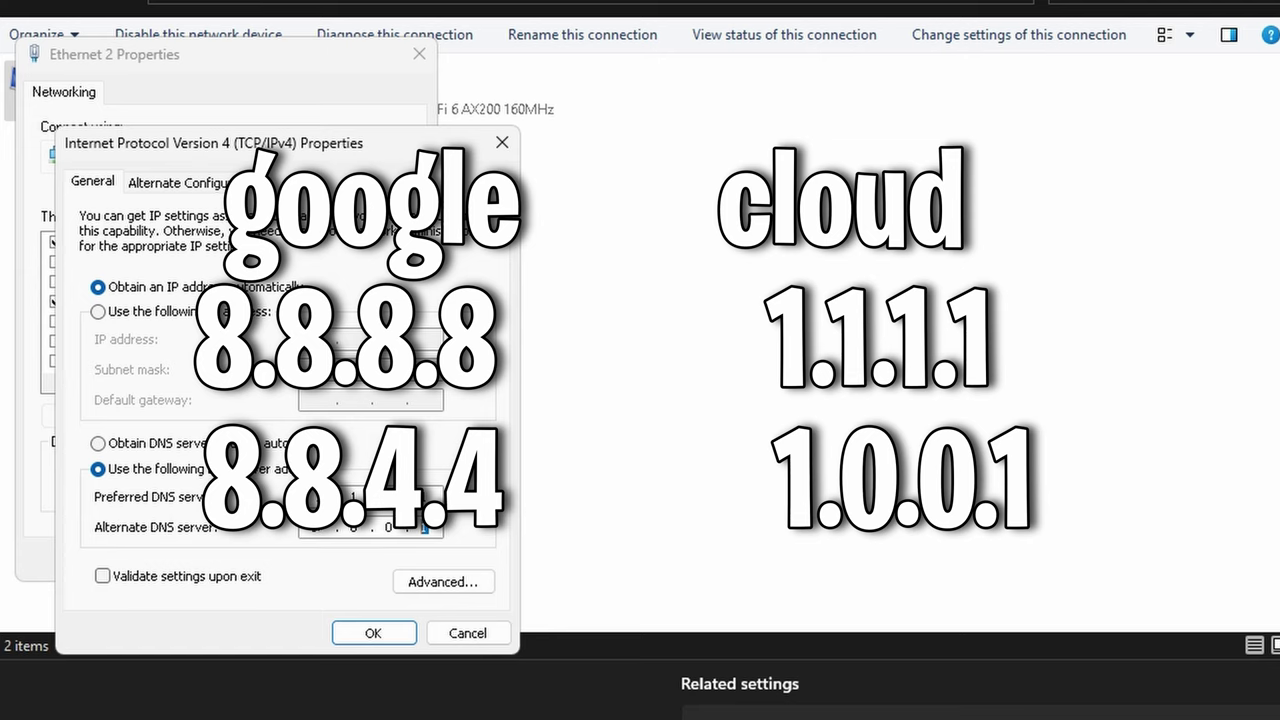
- Confirm the IPv4 DNS settings, then bring up the Intel I211 adapter's Advanced properties tab
double_click(388, 527)
click(360, 636)
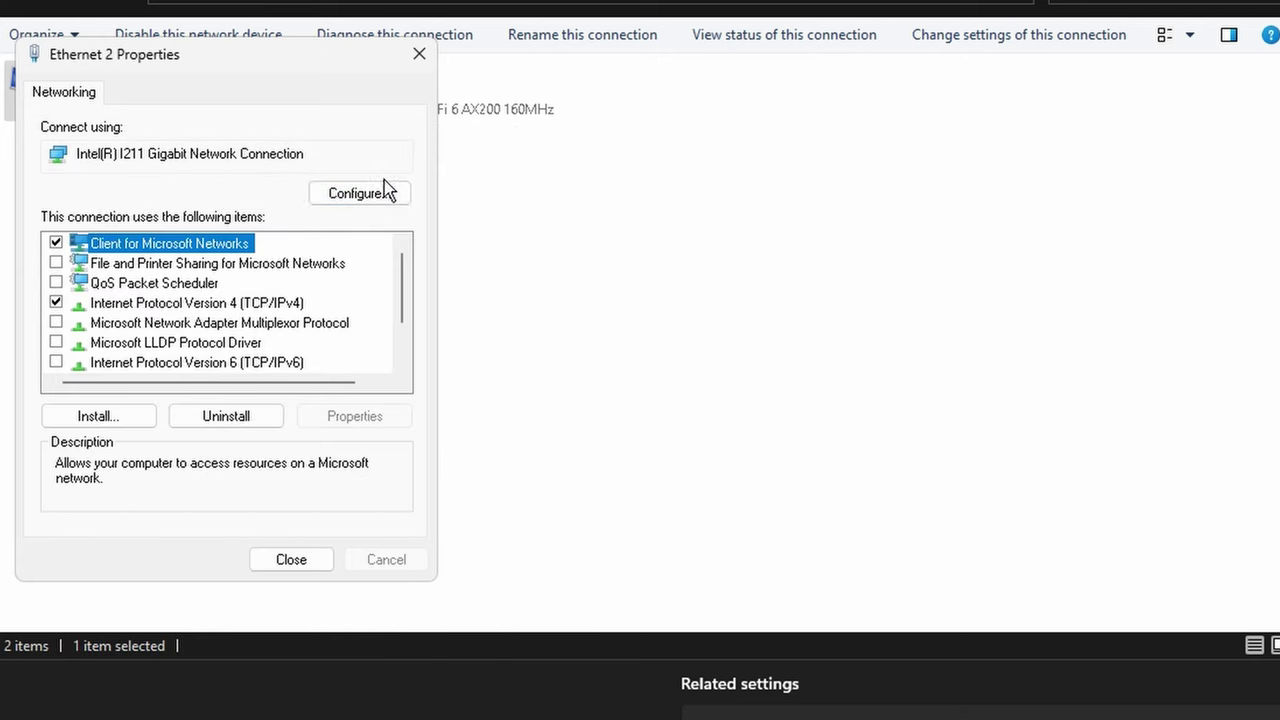
click(355, 199)
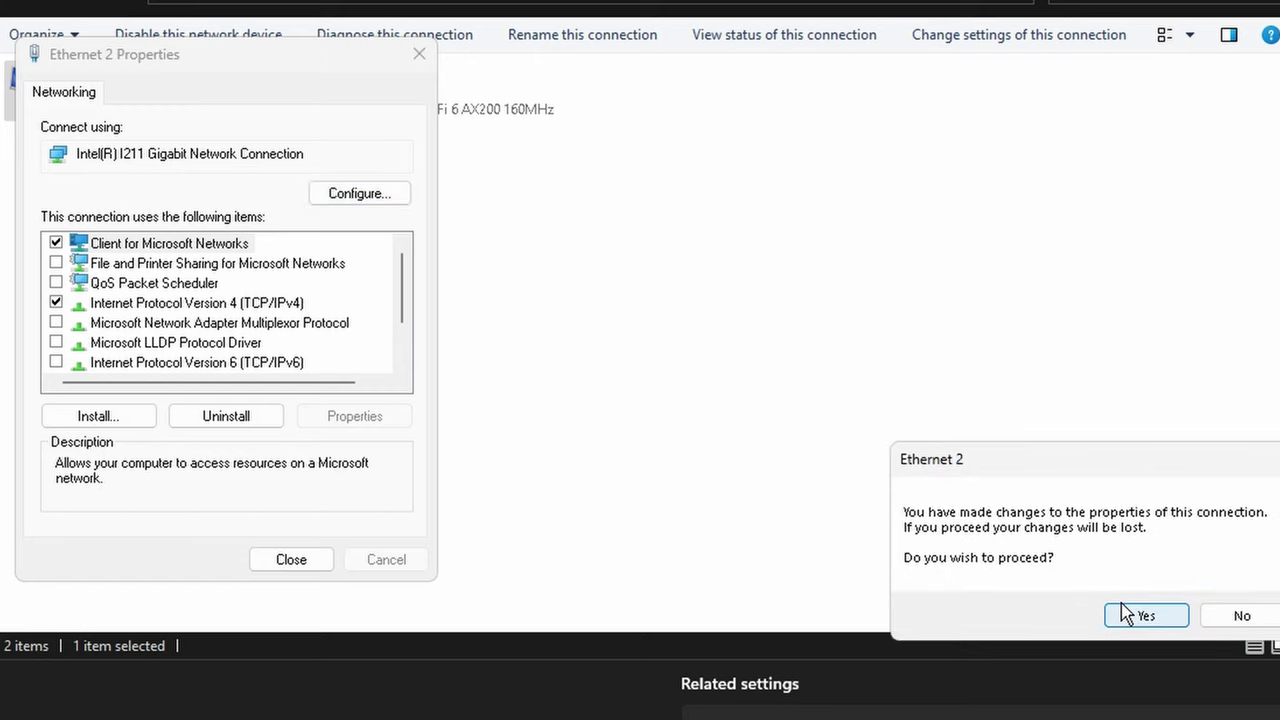
click(1130, 615)
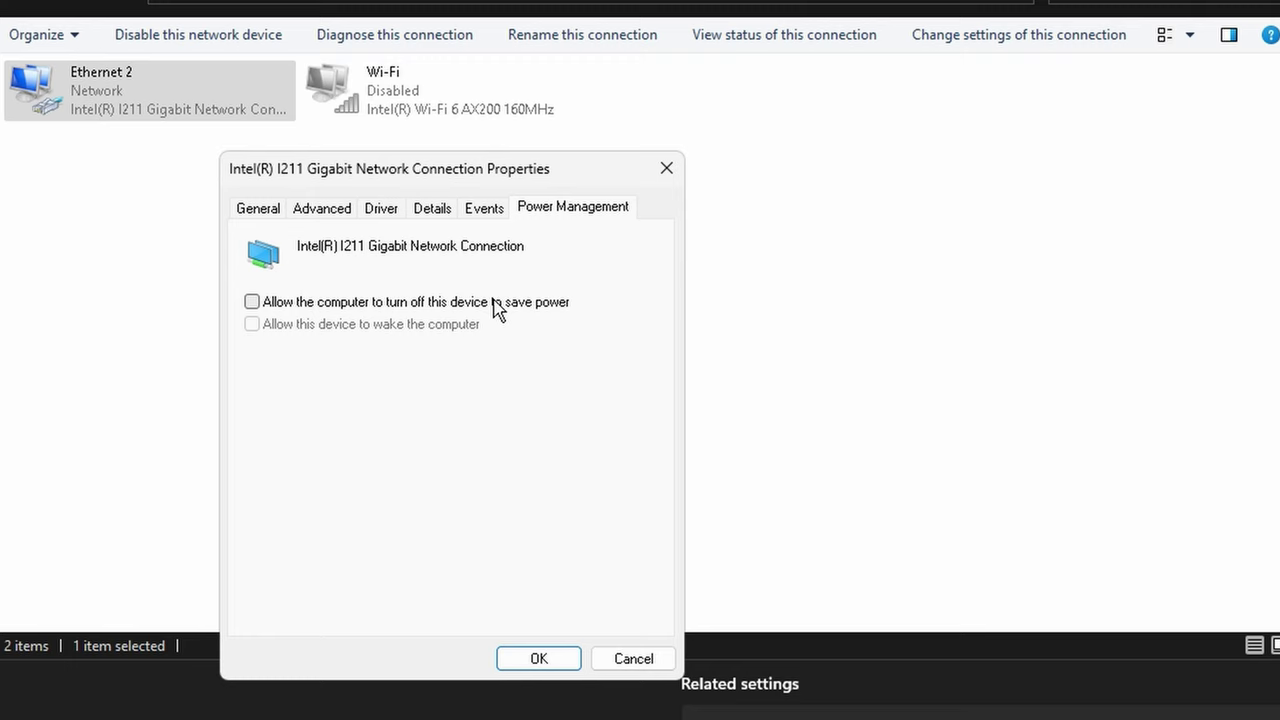
click(325, 222)
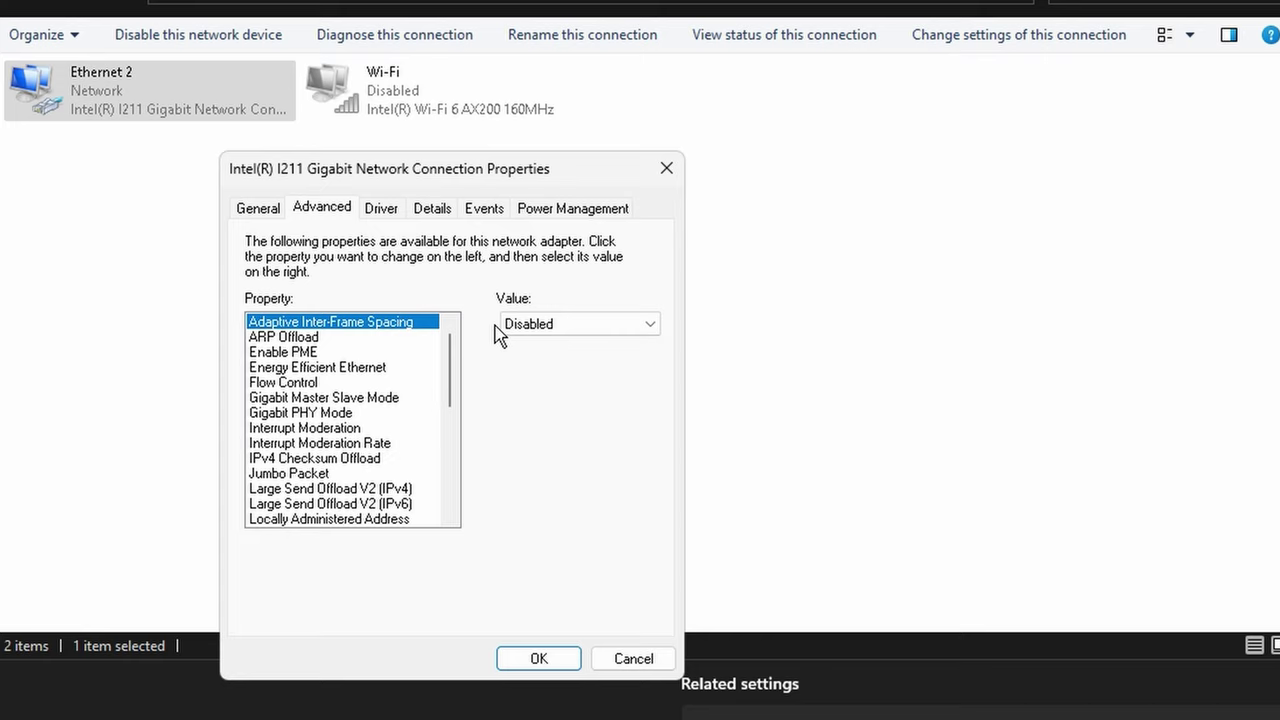
click(285, 337)
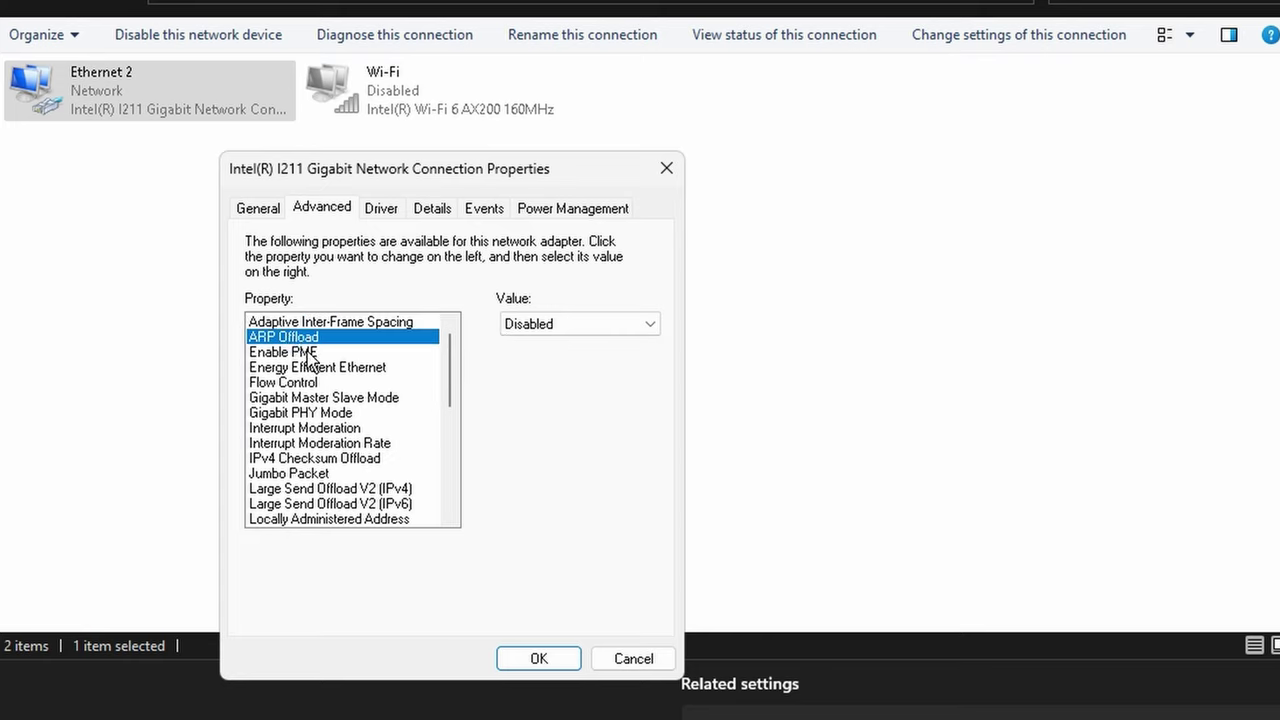
click(306, 352)
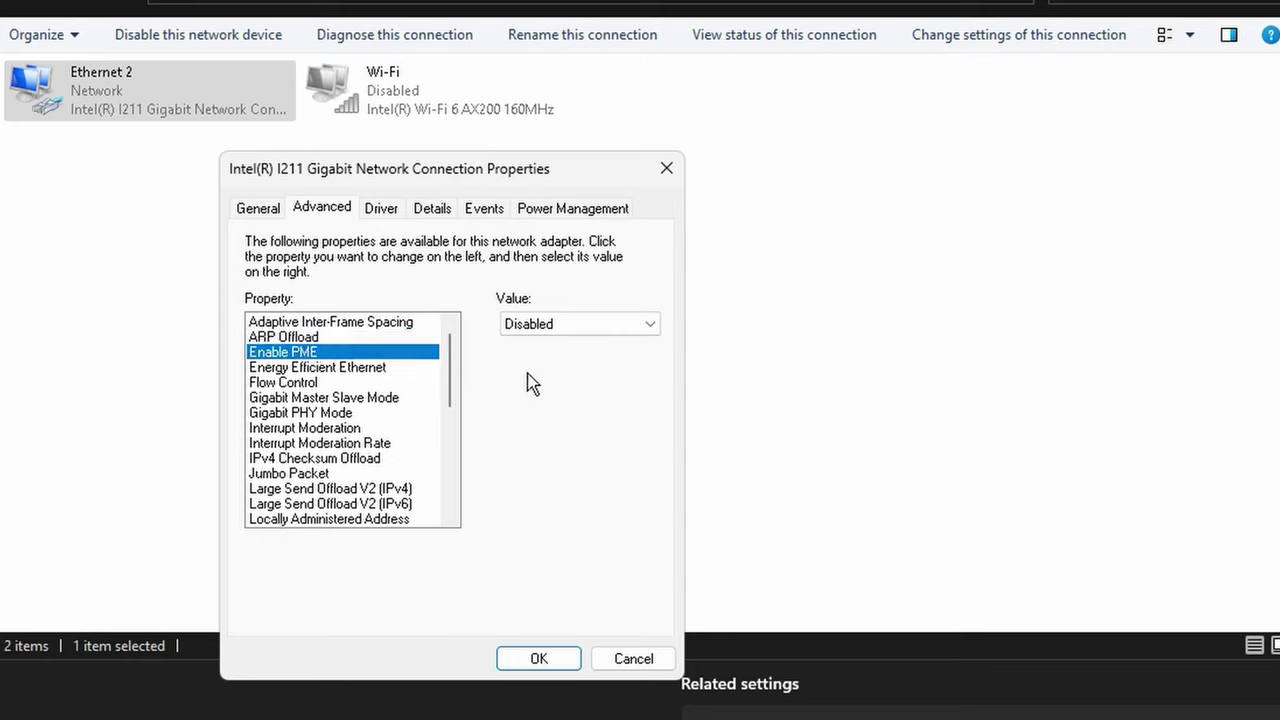
click(324, 368)
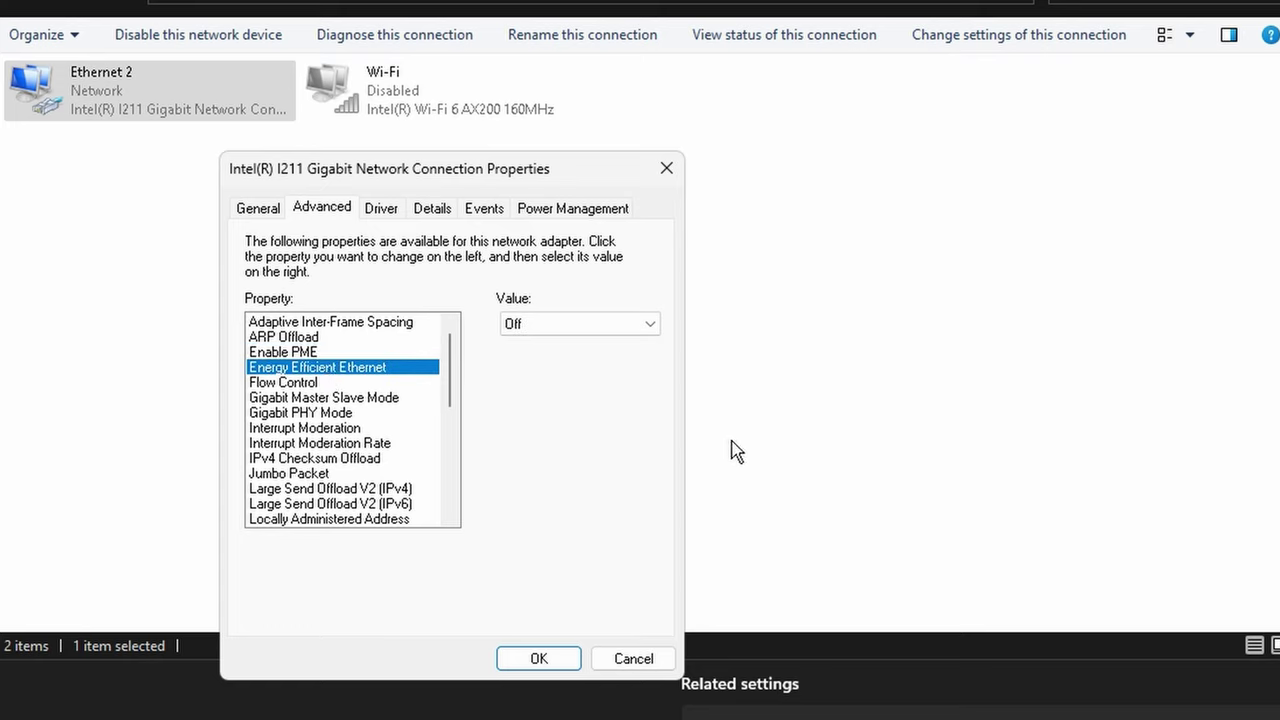
click(311, 383)
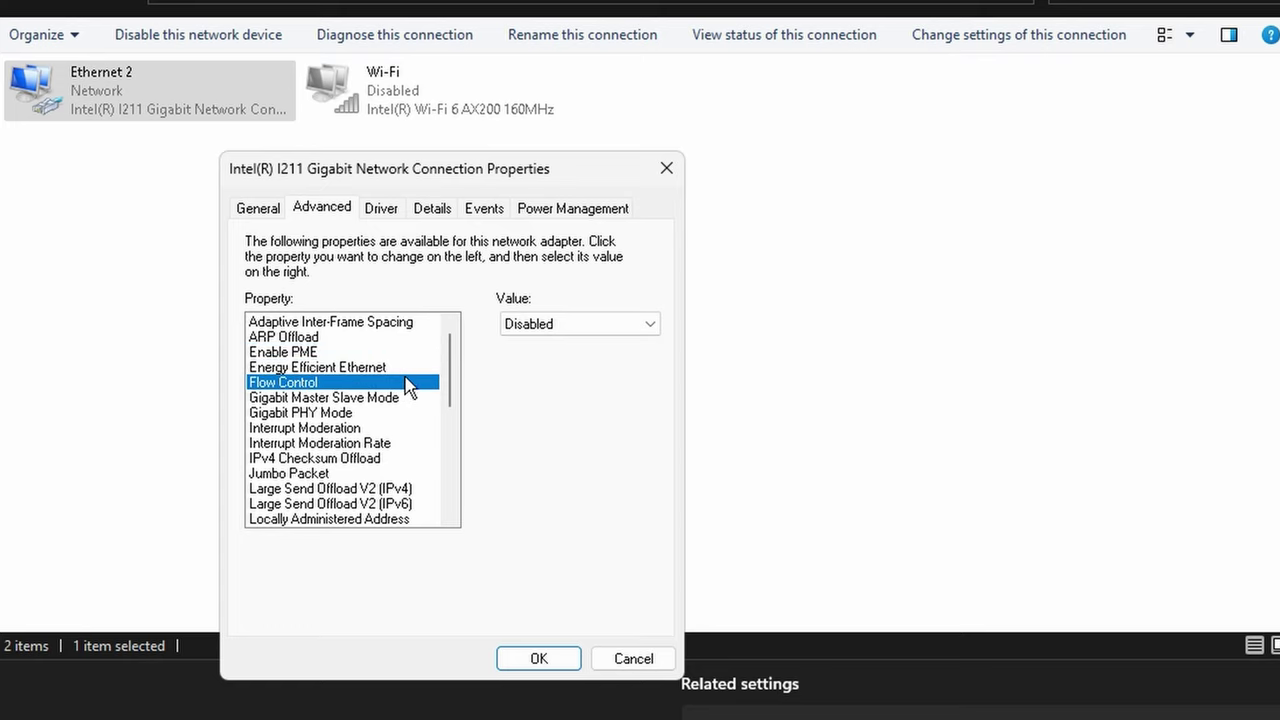
click(345, 400)
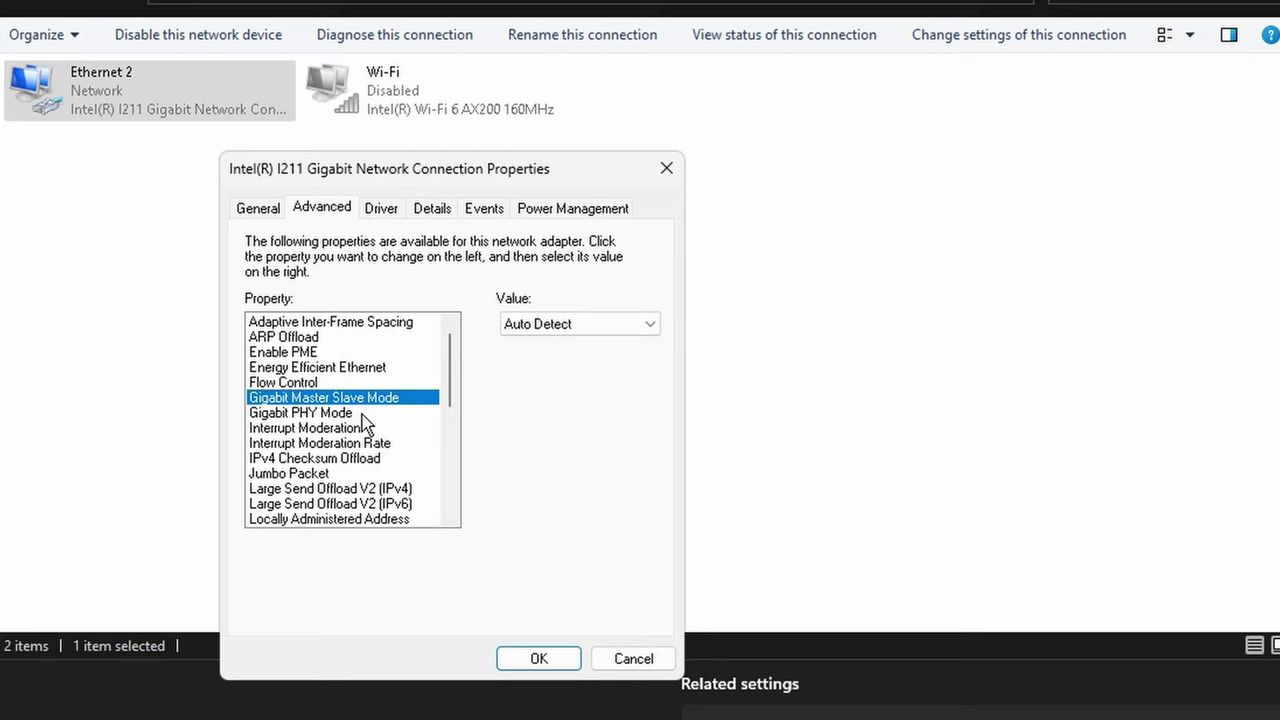
click(343, 414)
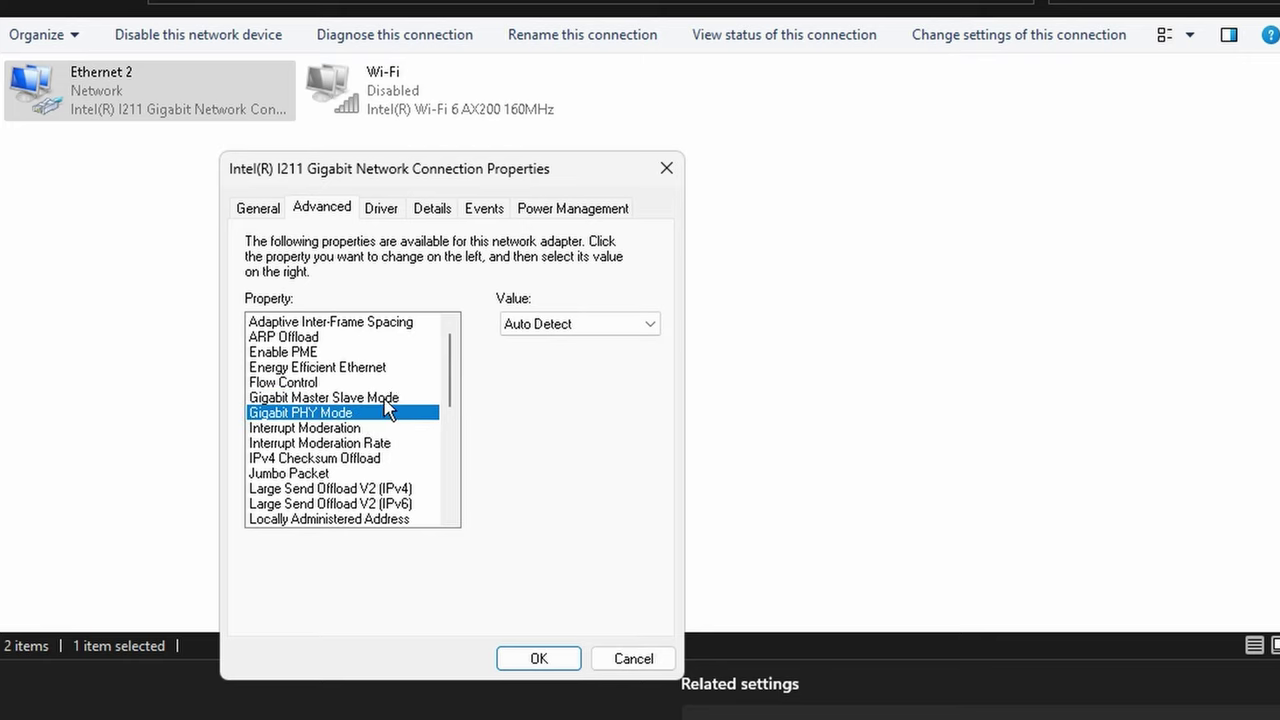
key(Up)
key(Down)
key(Up)
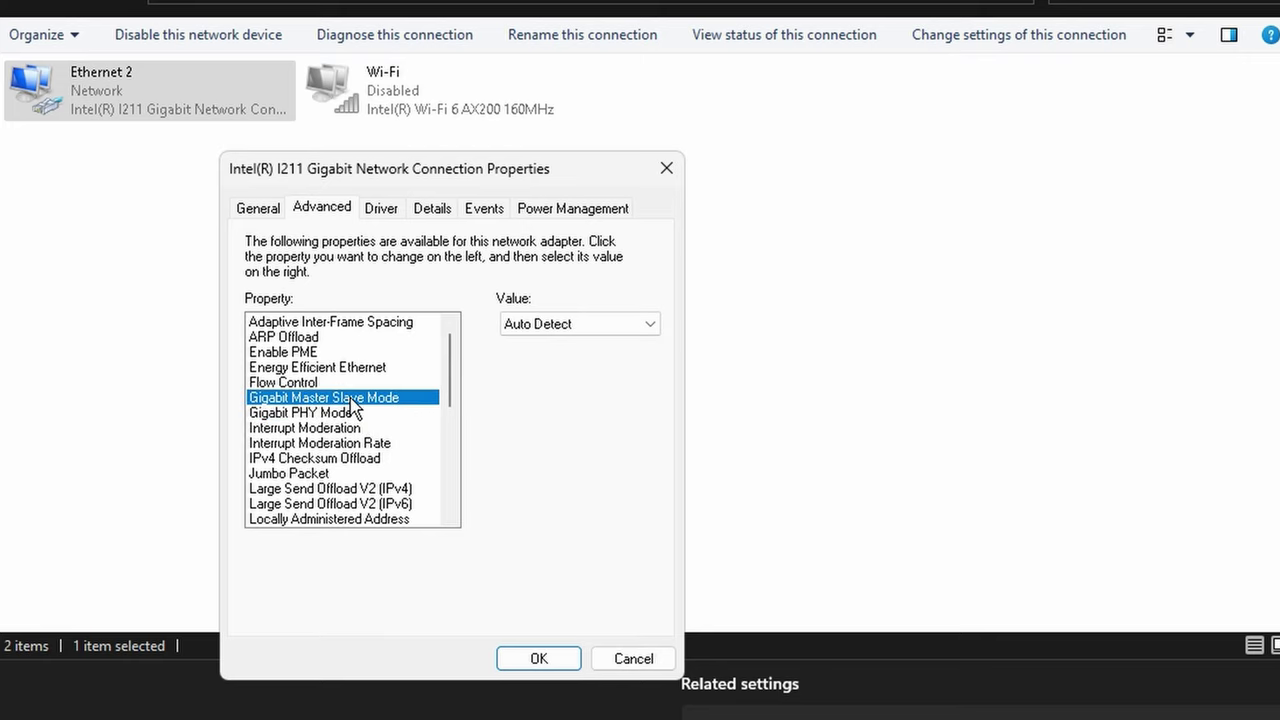
key(Down)
key(Up)
key(Down)
key(Down)
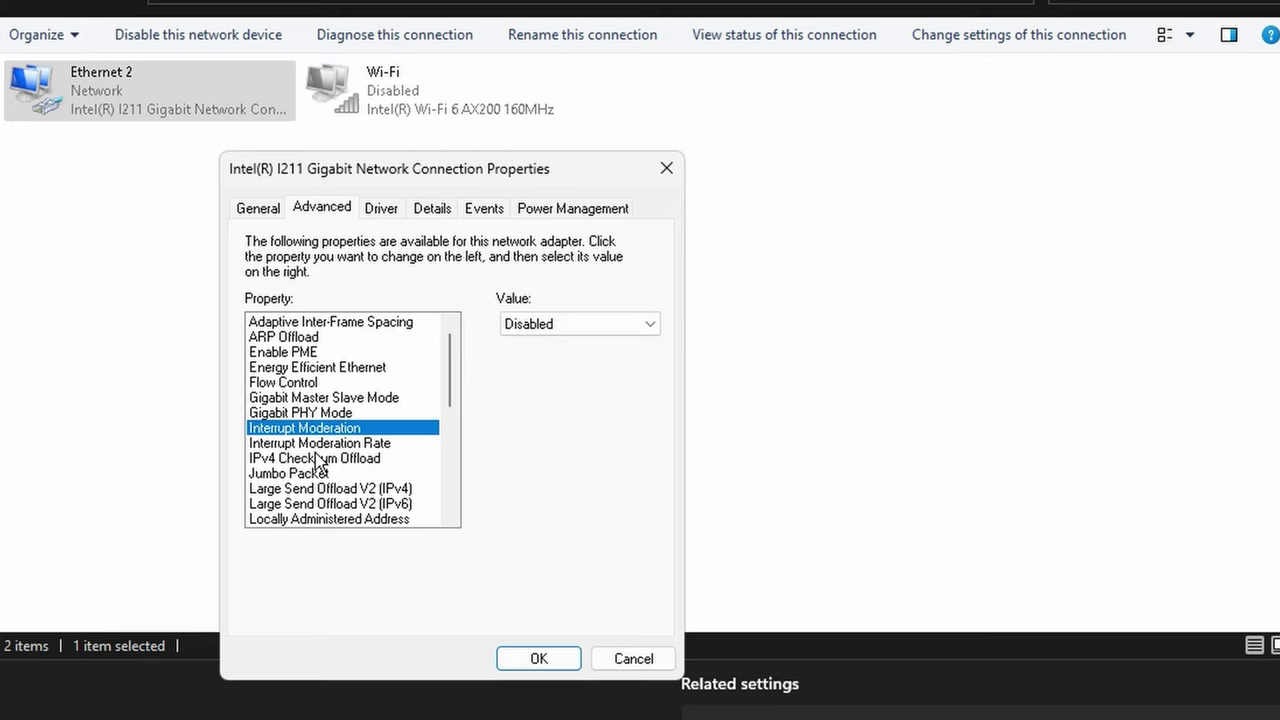
click(372, 443)
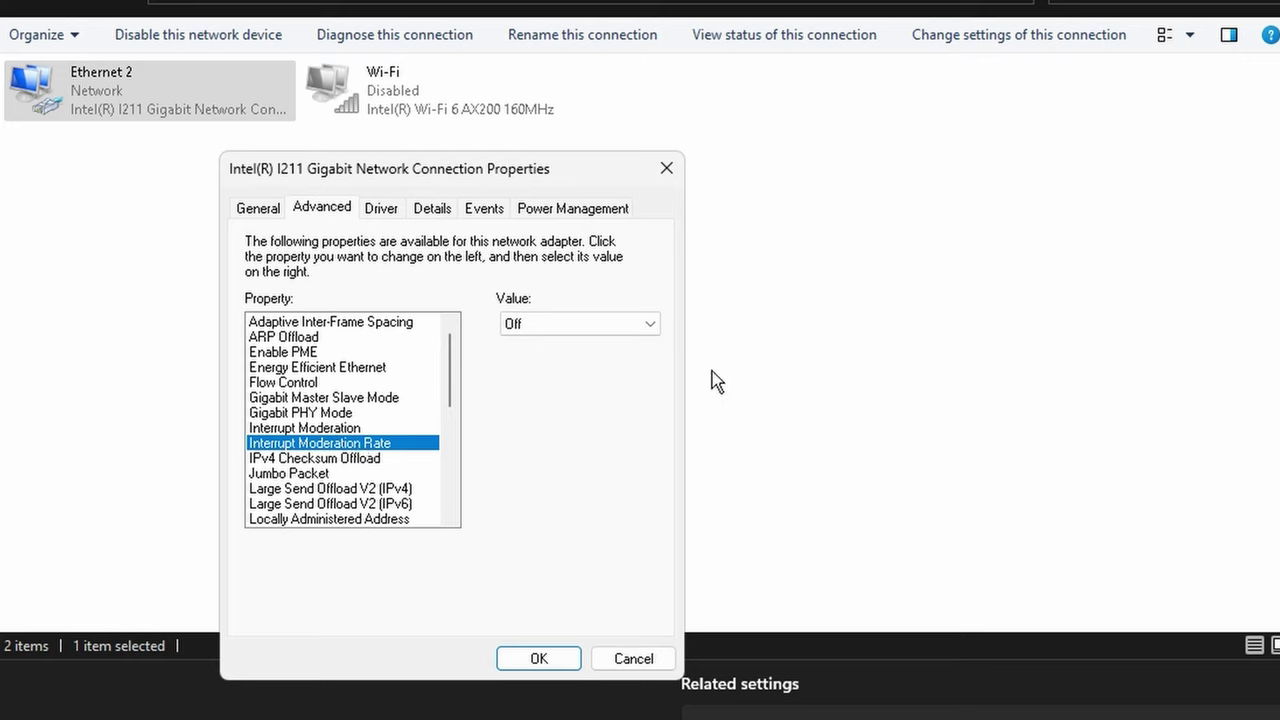
click(360, 428)
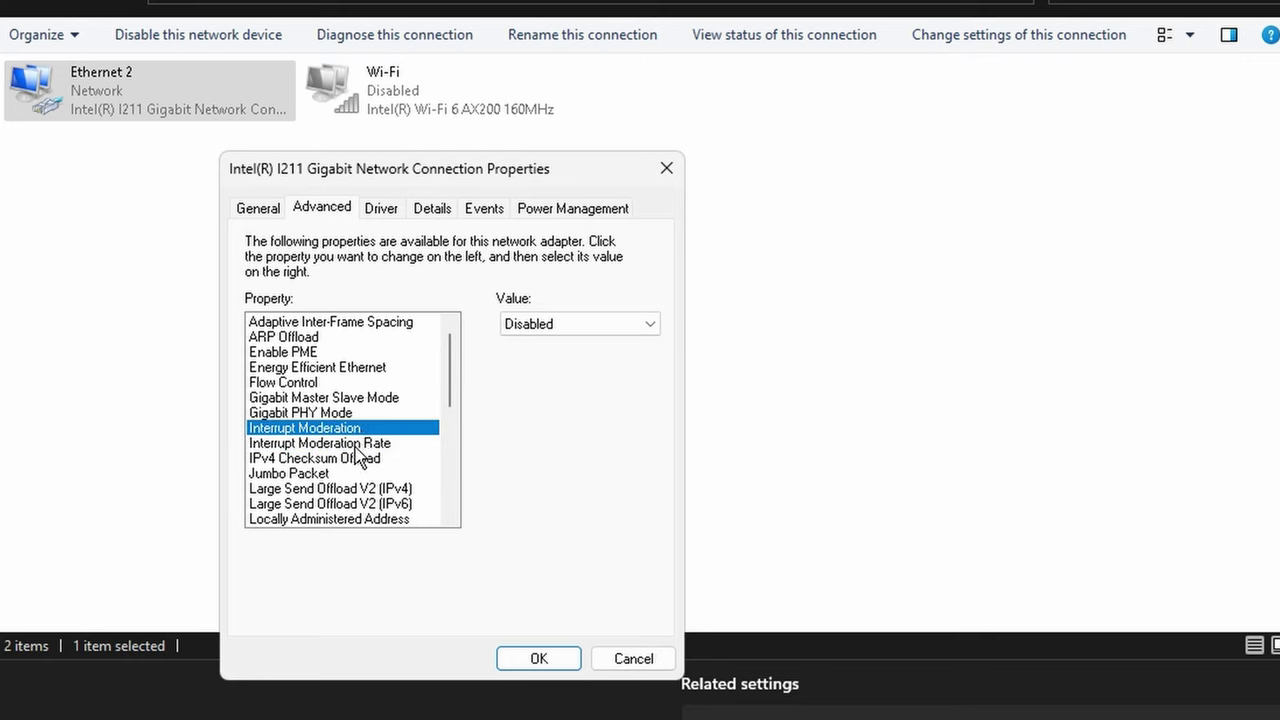
click(362, 446)
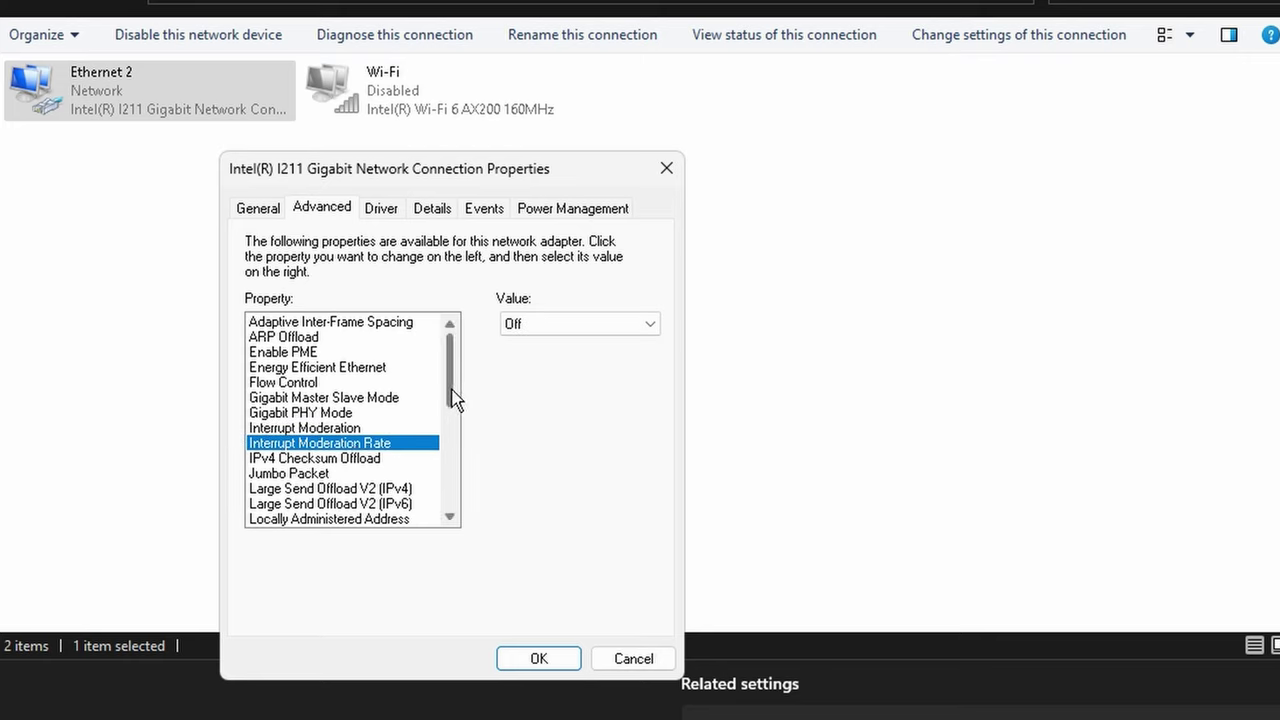
click(303, 429)
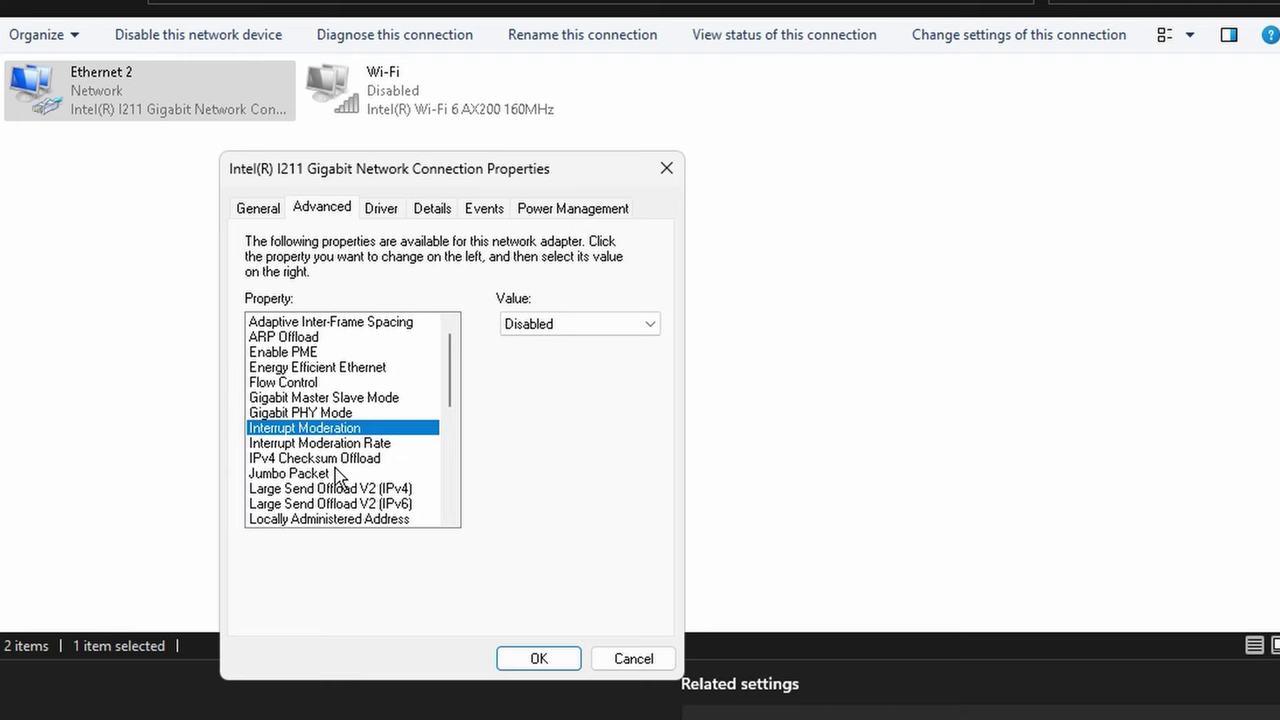
click(345, 459)
- Review the Jumbo Packet and Large Send Offload V2 (IPv4 and IPv6) settings
mouse_move(451, 398)
mouse_down()
mouse_move(449, 434)
mouse_move(451, 414)
mouse_up()
click(305, 386)
click(318, 354)
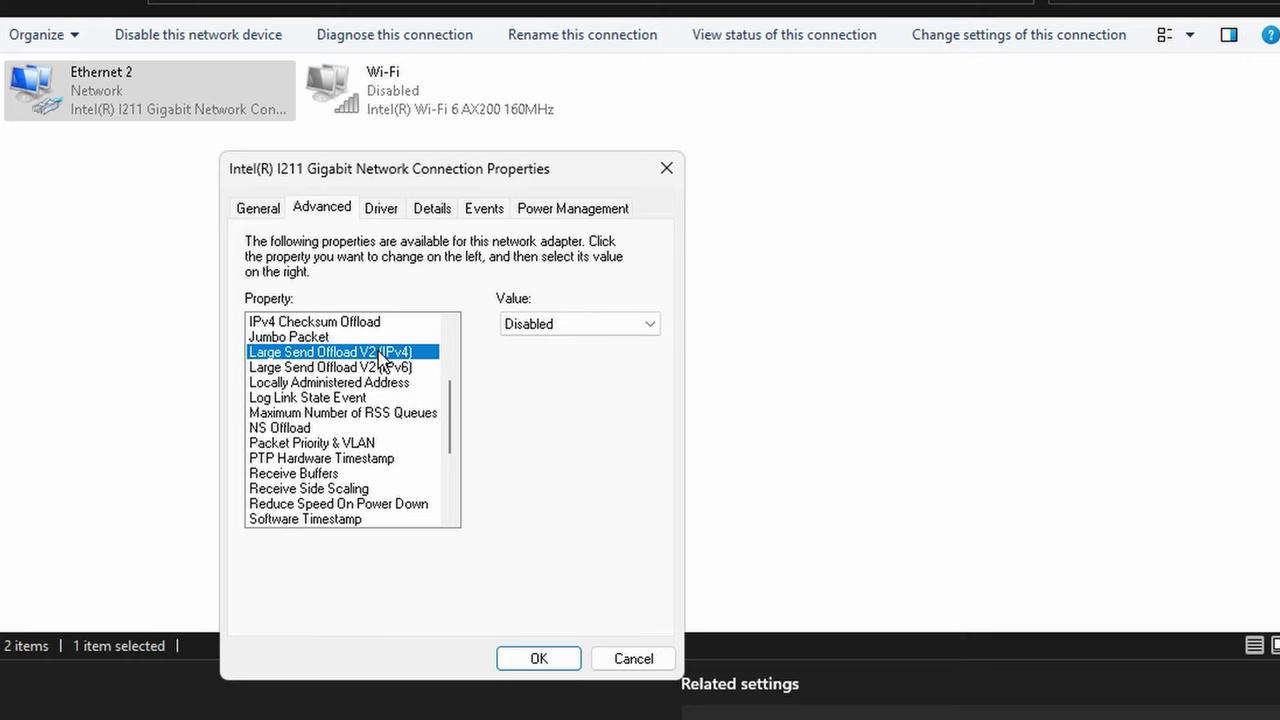
click(340, 366)
click(330, 355)
click(278, 368)
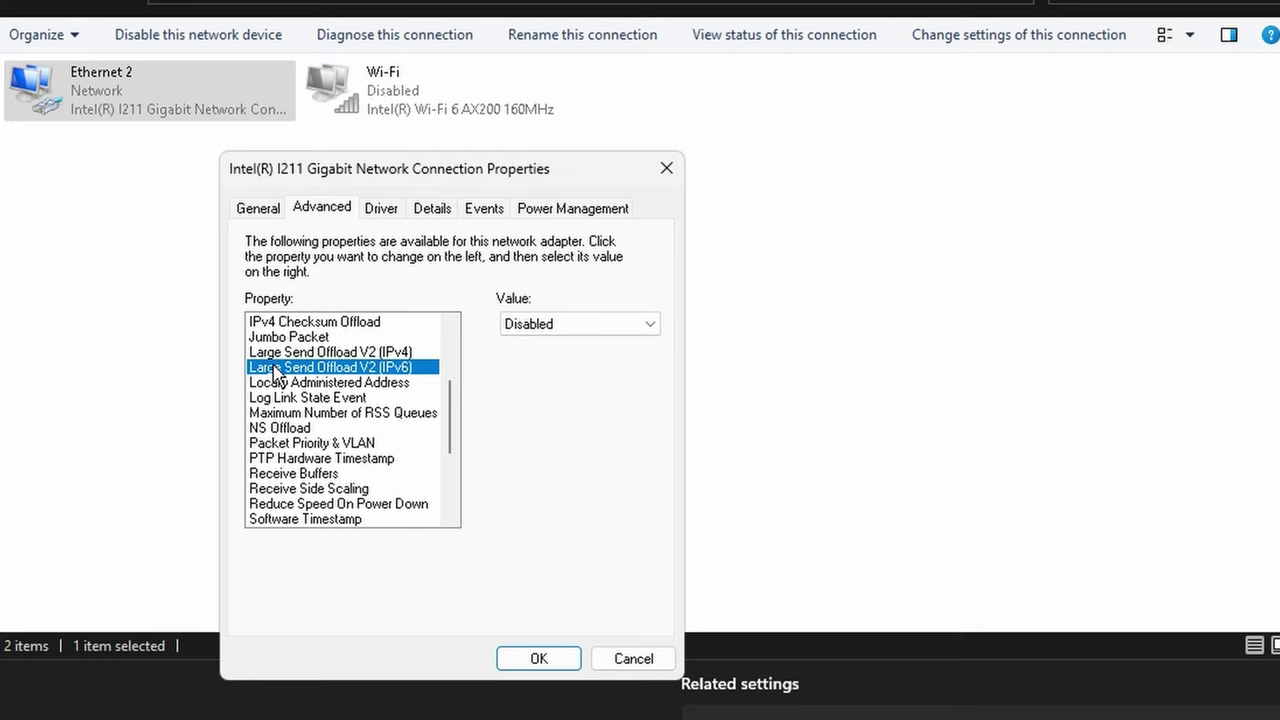
- Check Locally Administered Address and Log Link State Event, keep RSS Queues at 2 Queues, check NS Offload
key(Down)
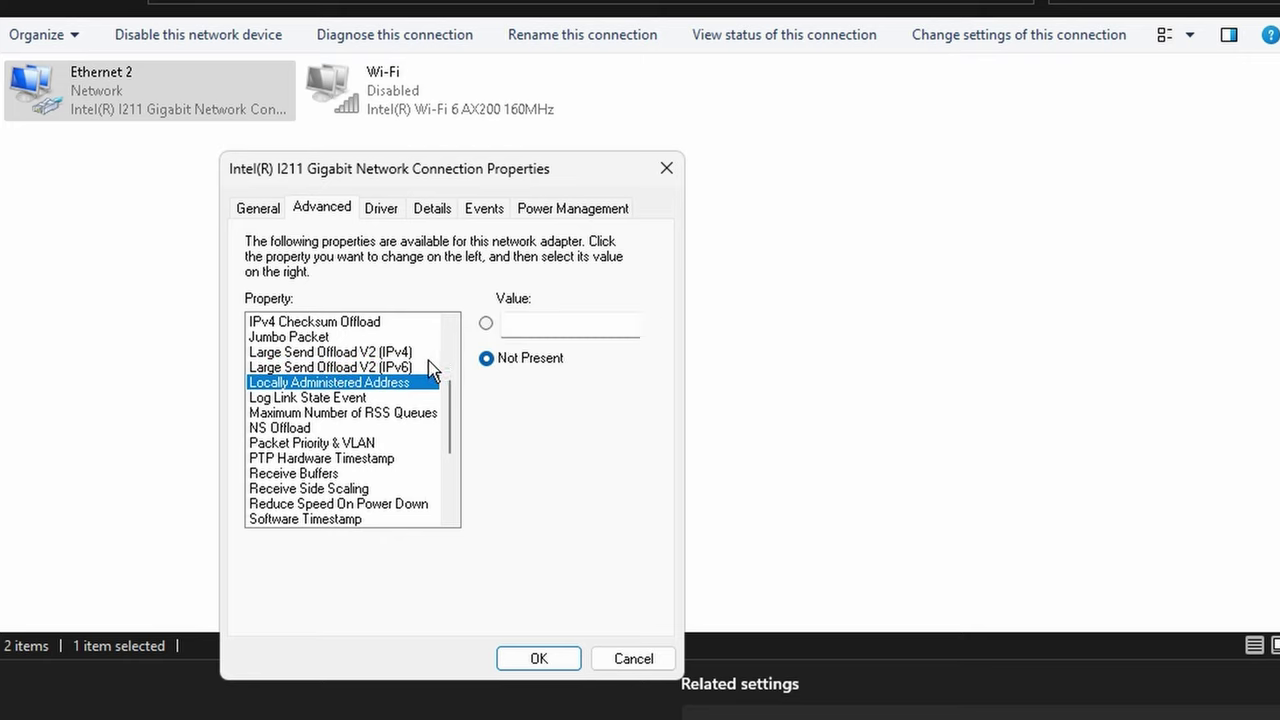
click(332, 399)
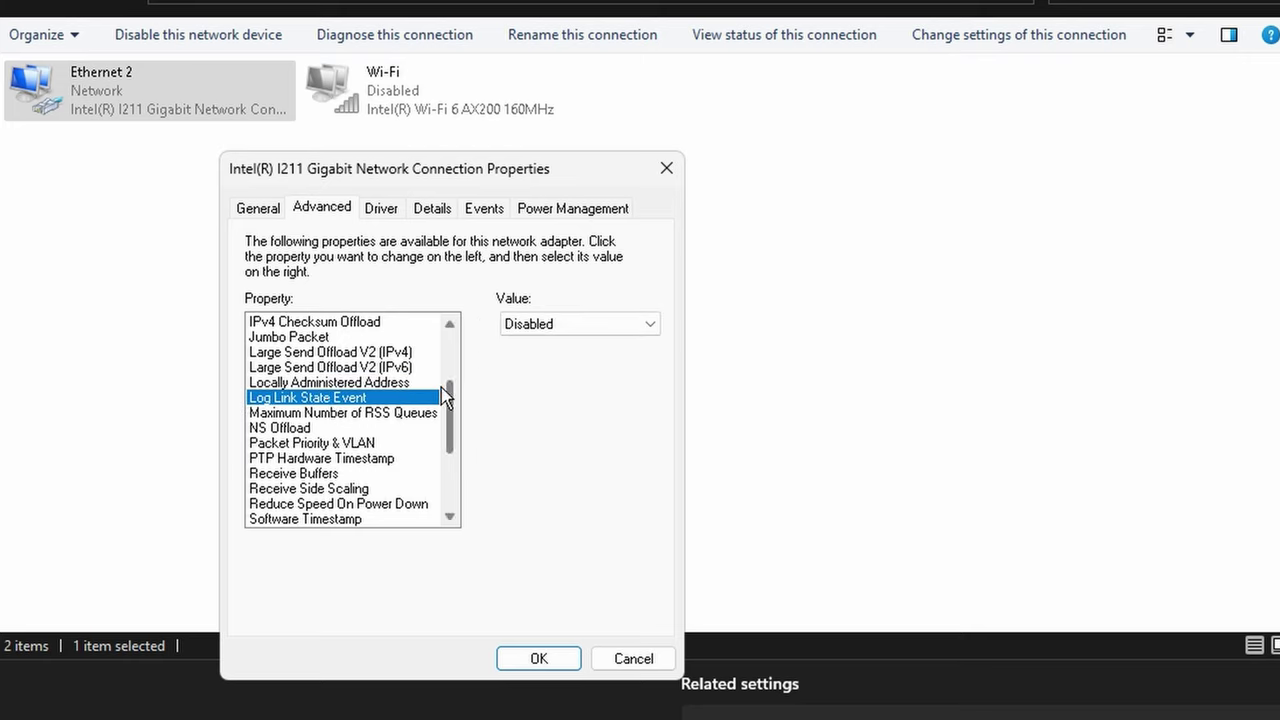
click(369, 414)
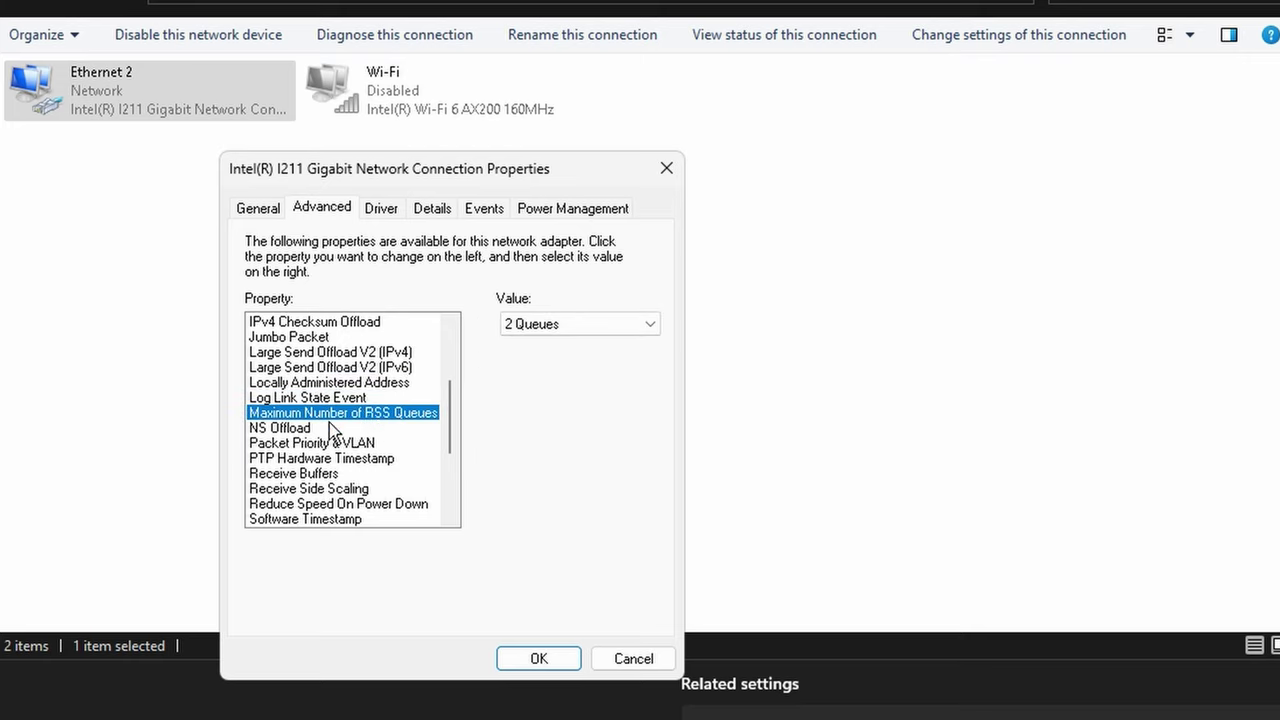
click(545, 325)
click(541, 362)
click(312, 428)
- Set Packet Priority & VLAN to 'Packet Priority & VLAN Enabled'
scroll(455, 437, down, 1)
scroll(458, 445, down, 1)
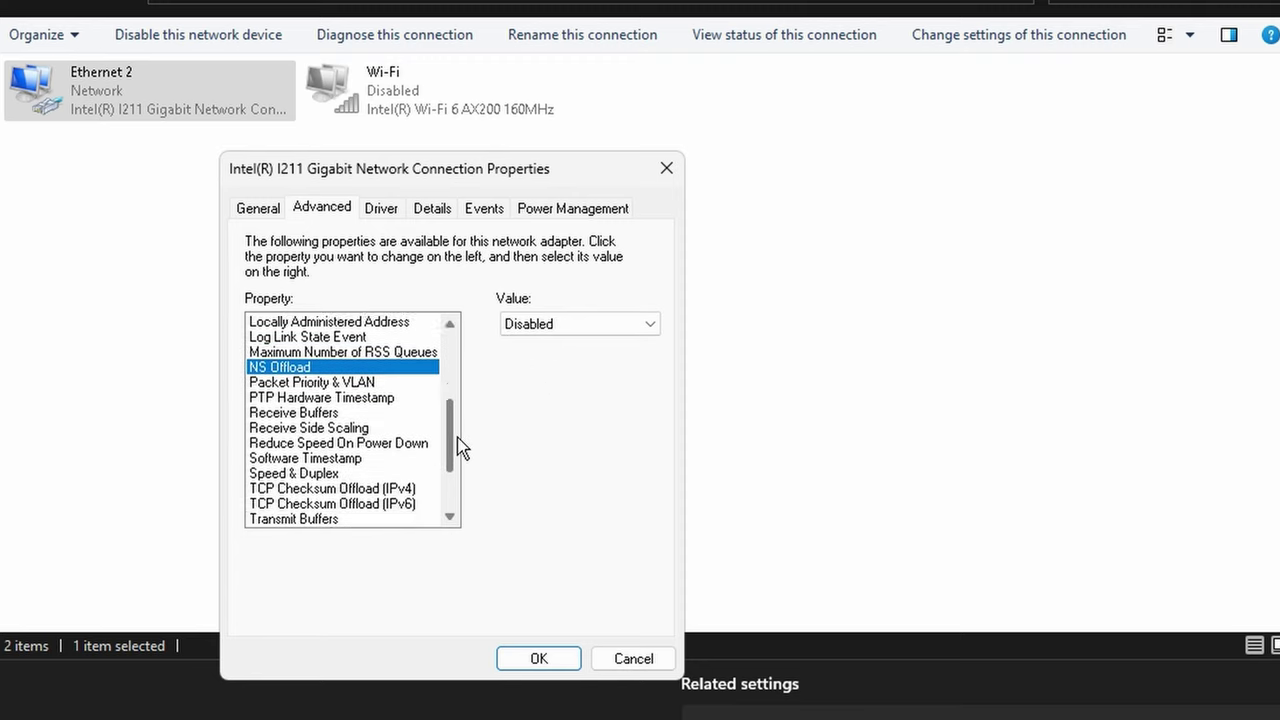
click(358, 384)
click(652, 323)
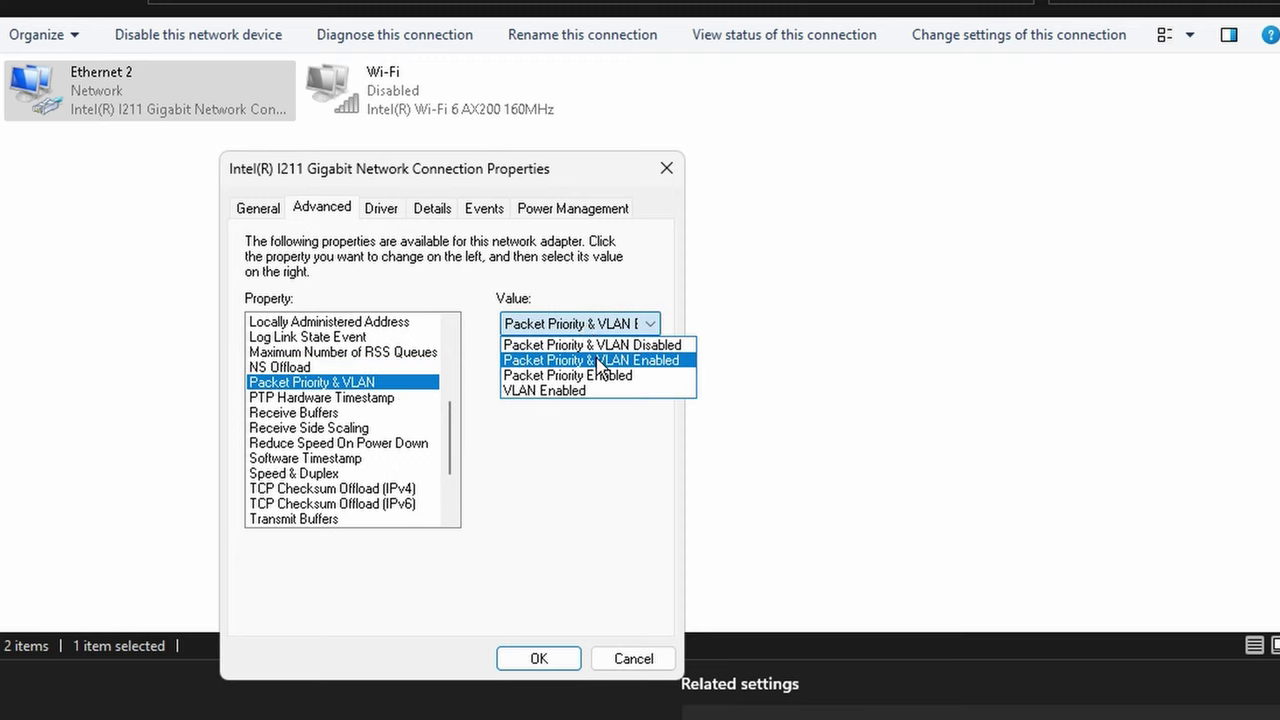
click(598, 360)
- Review PTP Hardware Timestamp, Receive Buffers, Receive Side Scaling, Reduce Speed On Power Down and Software Timestamp
click(336, 398)
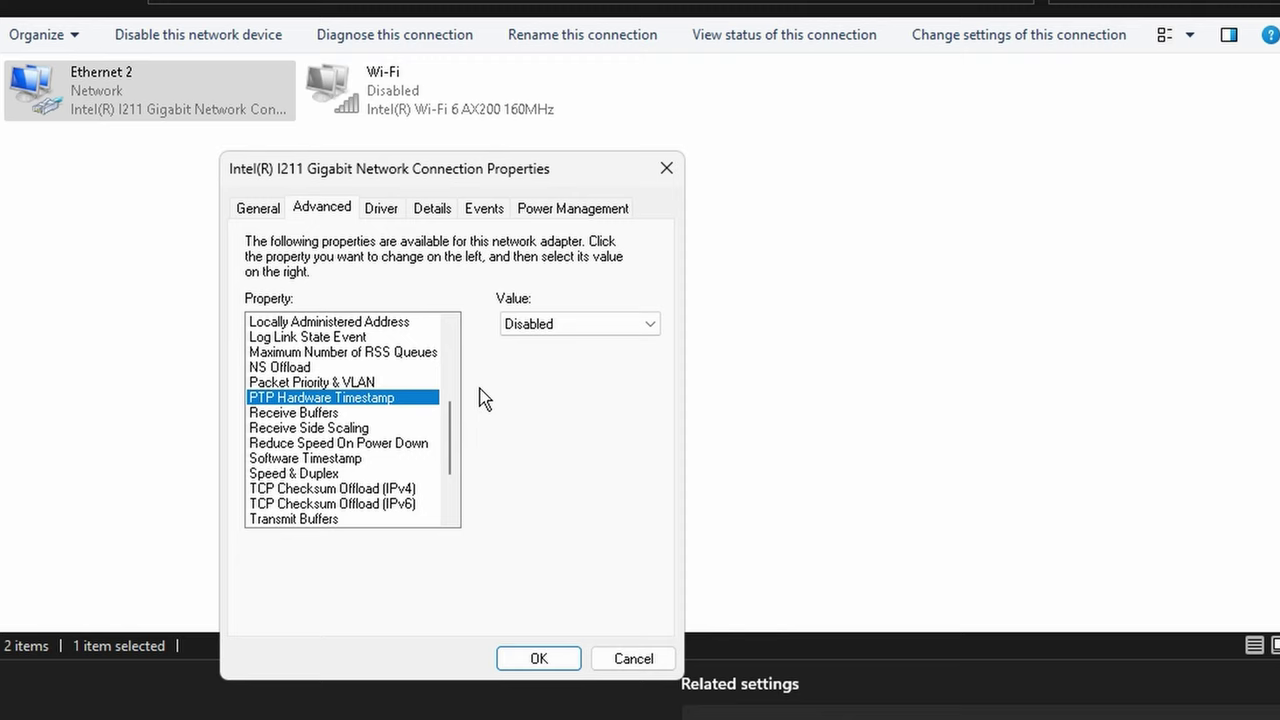
click(300, 412)
scroll(452, 430, down, 1)
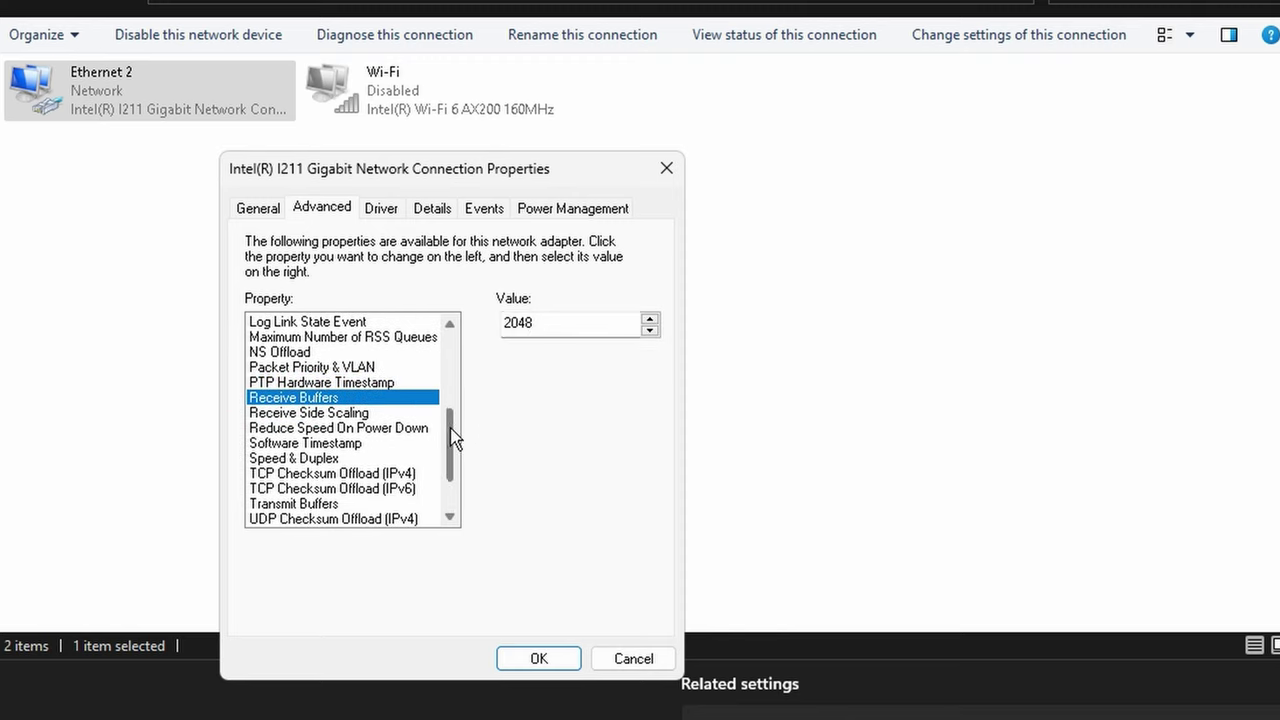
scroll(452, 437, up, 1)
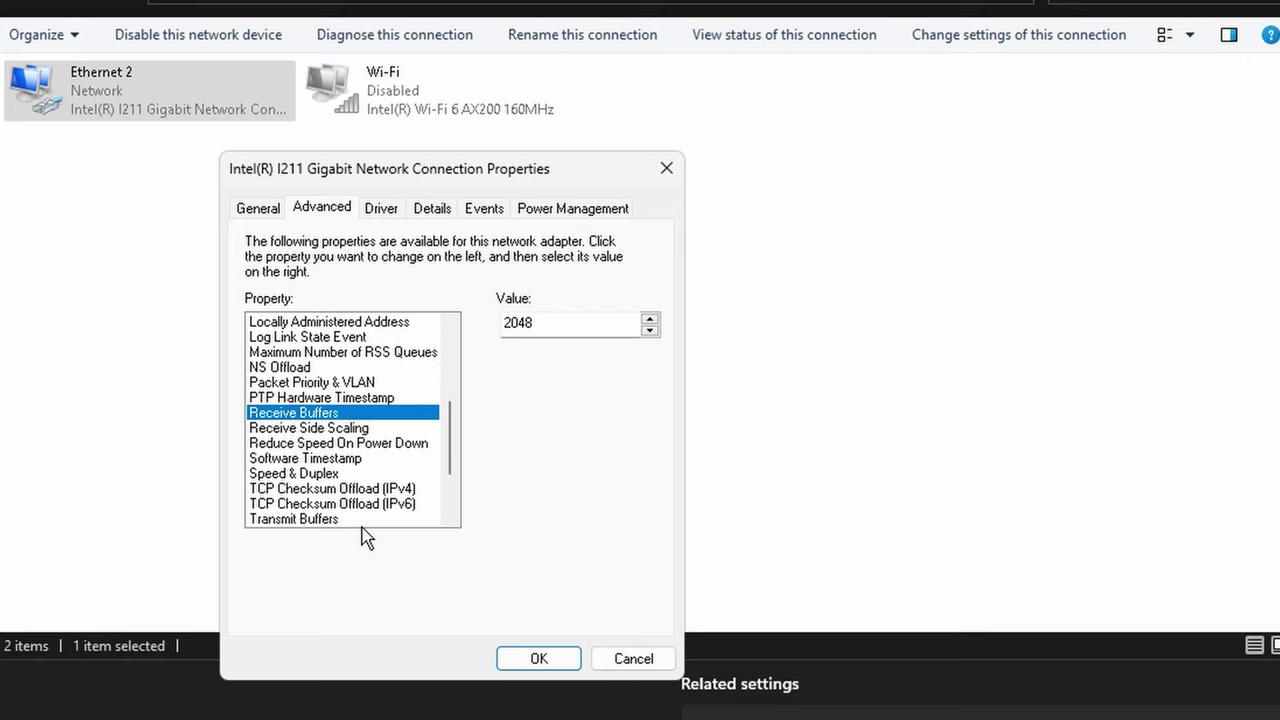
click(425, 427)
scroll(450, 430, down, 2)
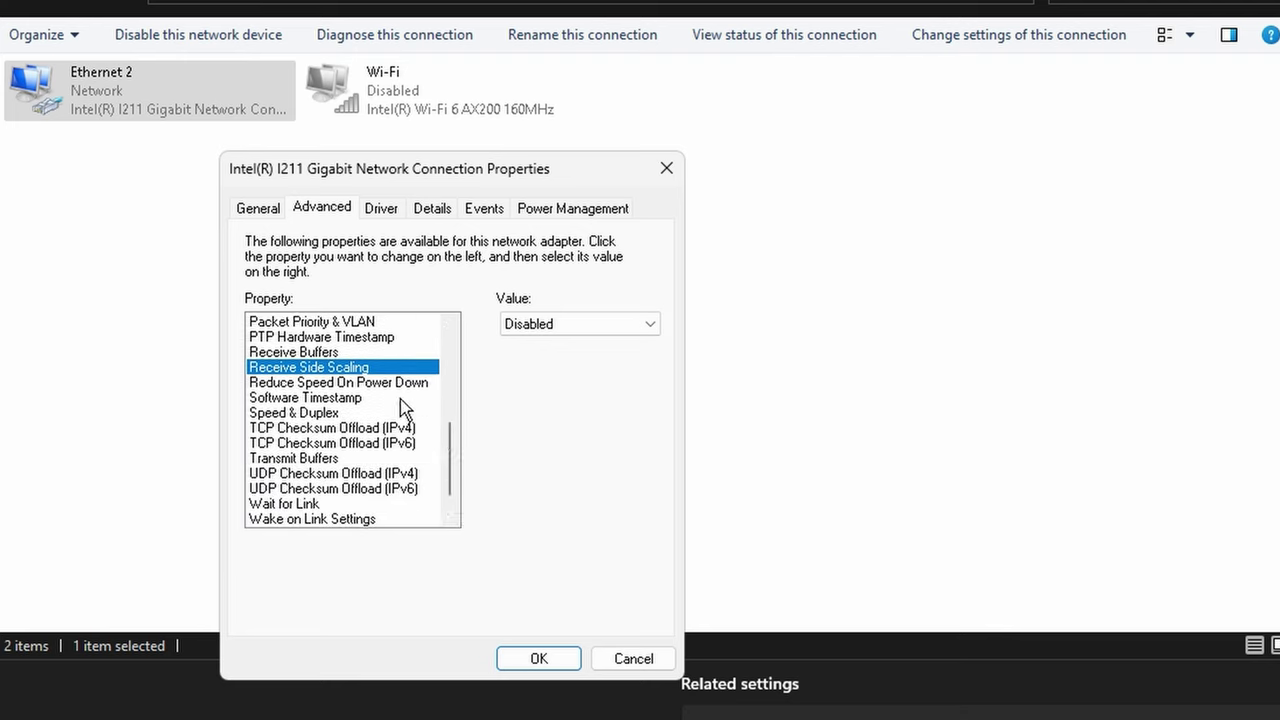
click(364, 388)
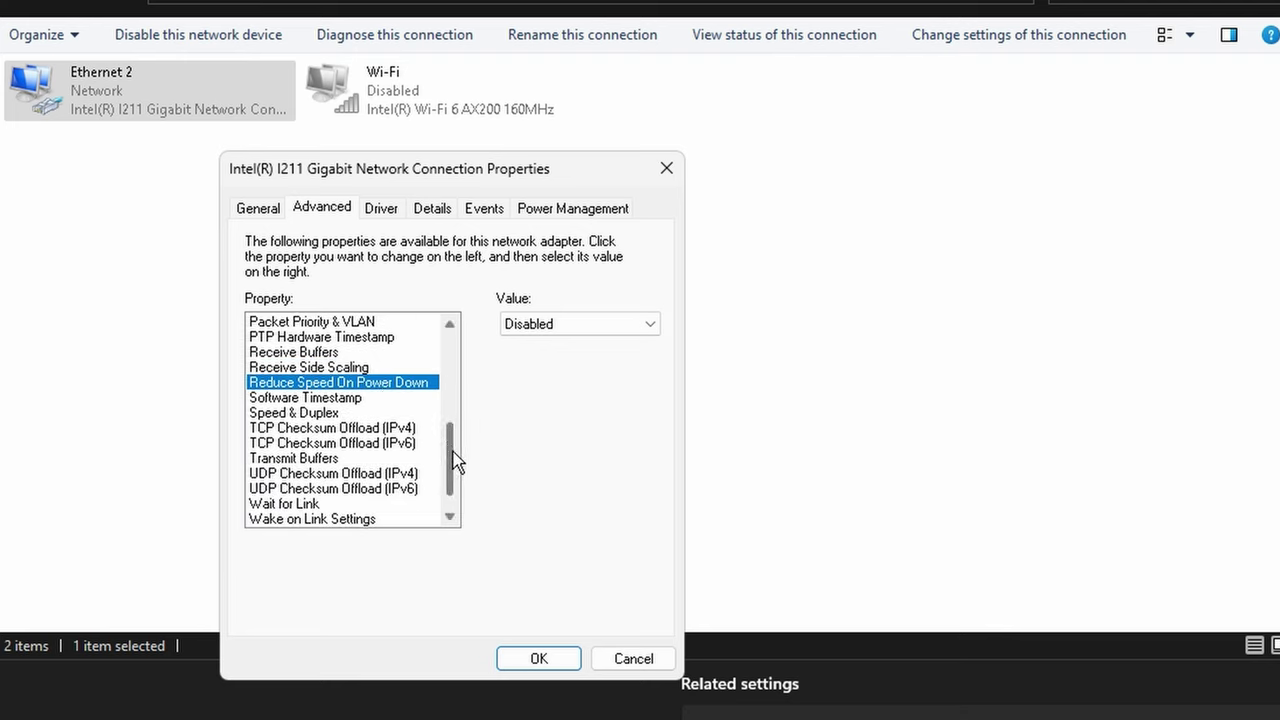
scroll(458, 476, down, 1)
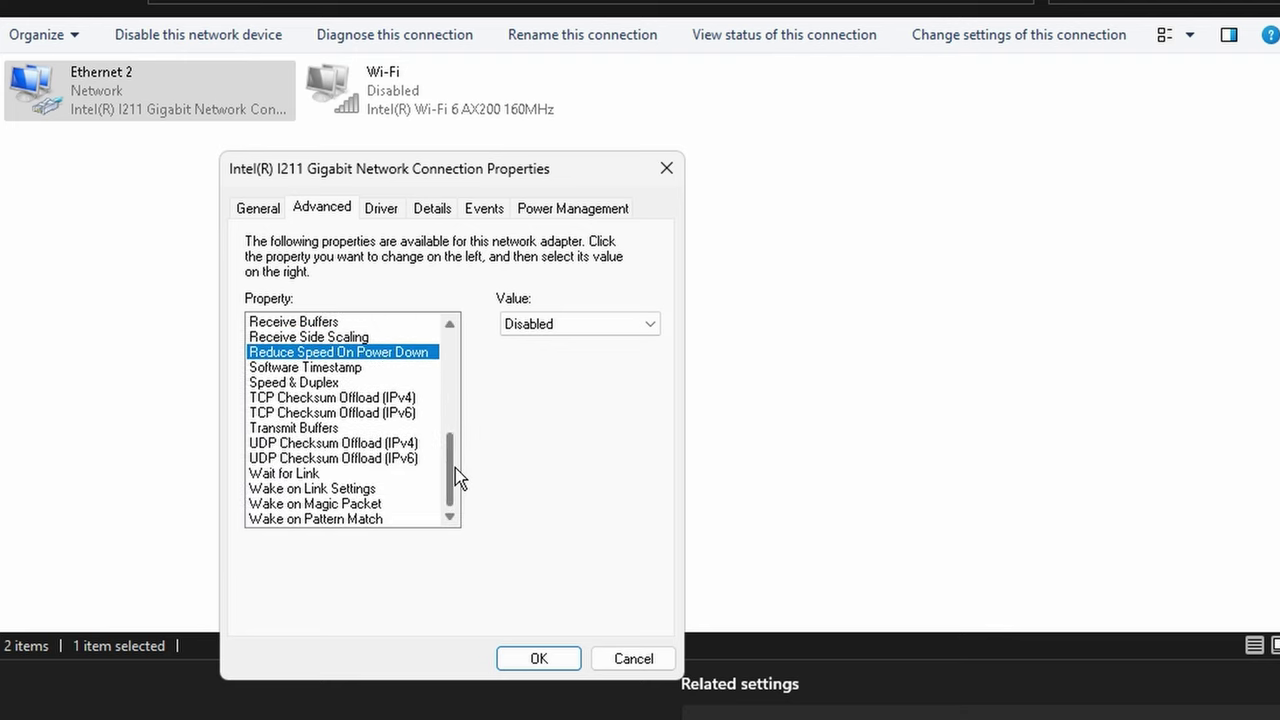
click(350, 368)
- Keep Speed & Duplex at 1.0 Gbps Full Duplex and check TCP Checksum Offload and Transmit Buffers
click(300, 383)
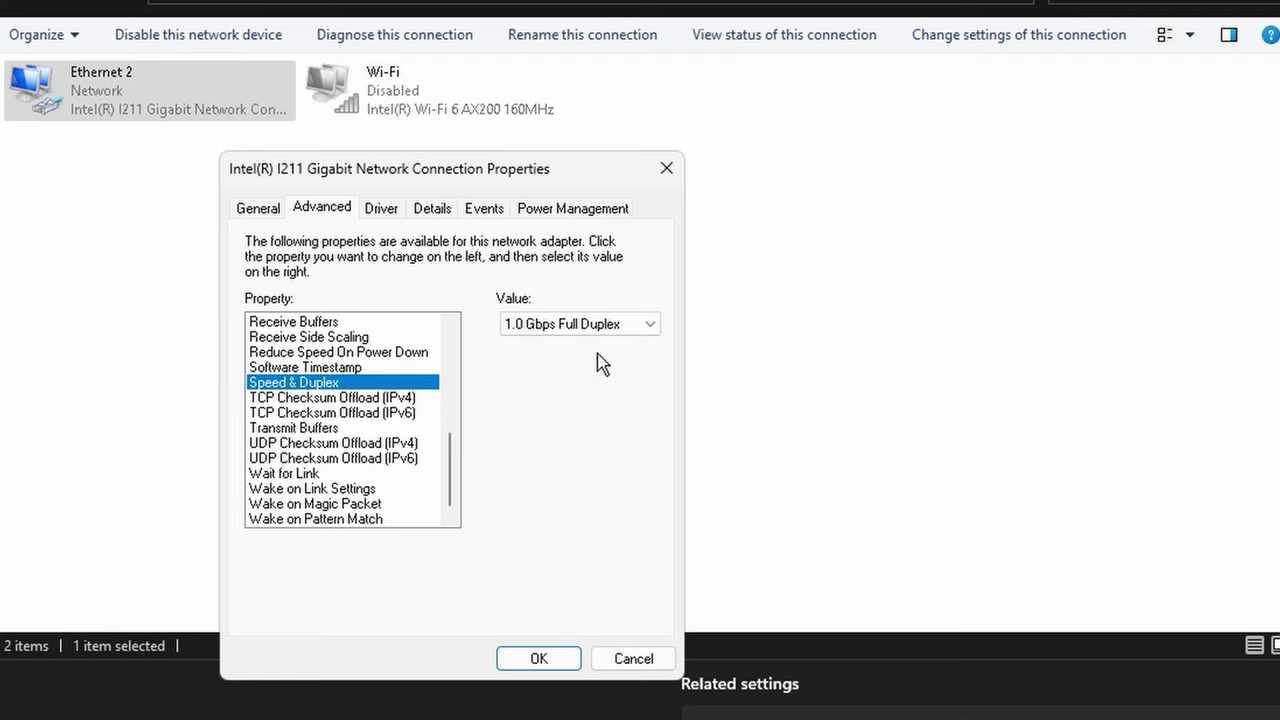
click(600, 325)
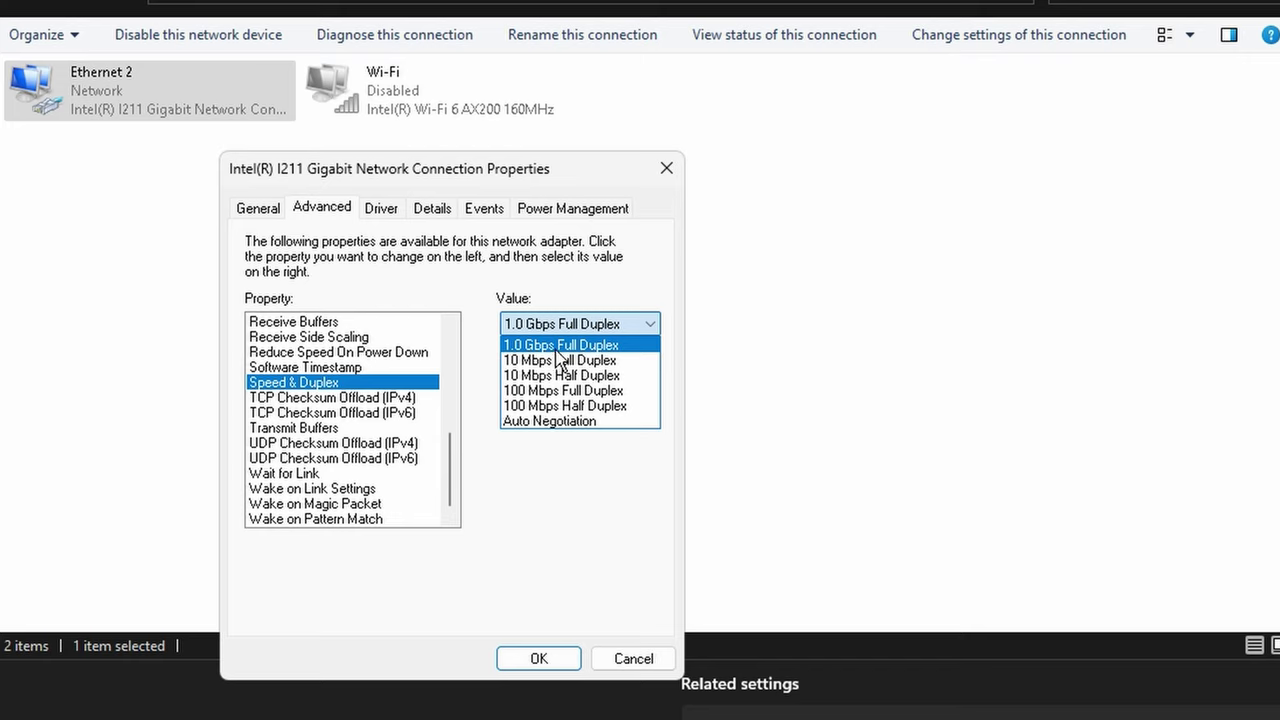
click(489, 297)
click(295, 400)
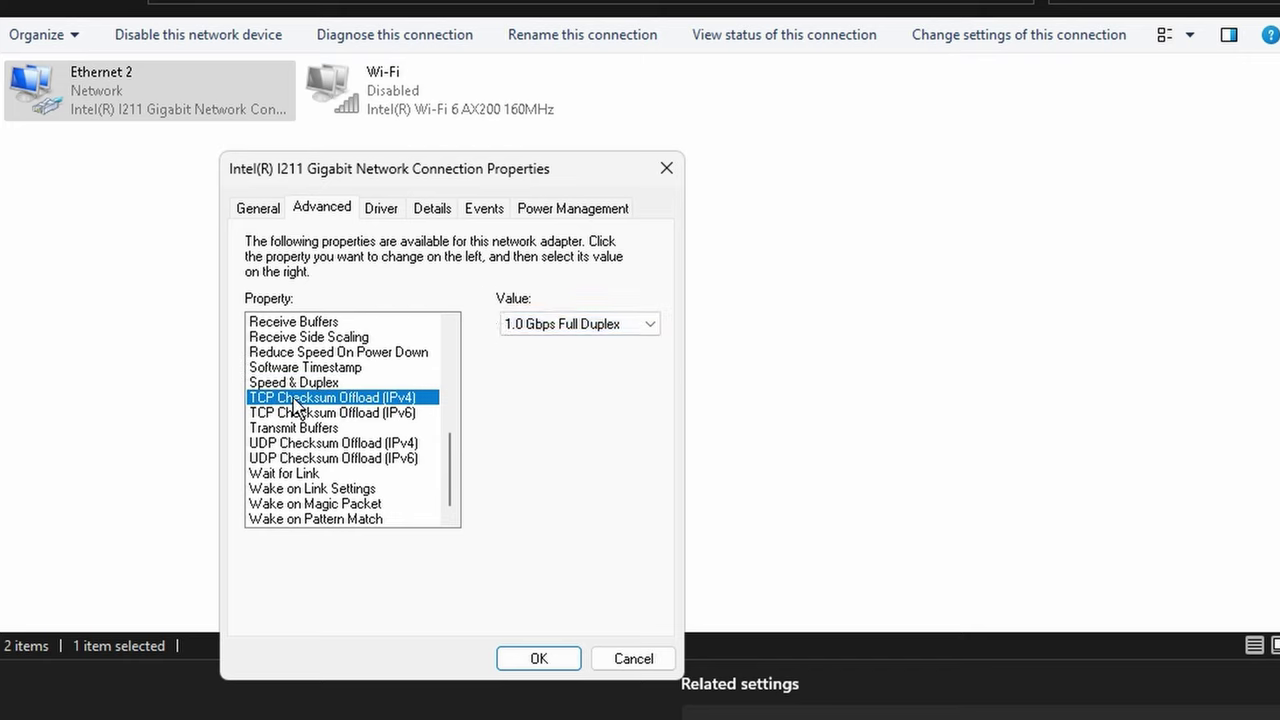
click(326, 413)
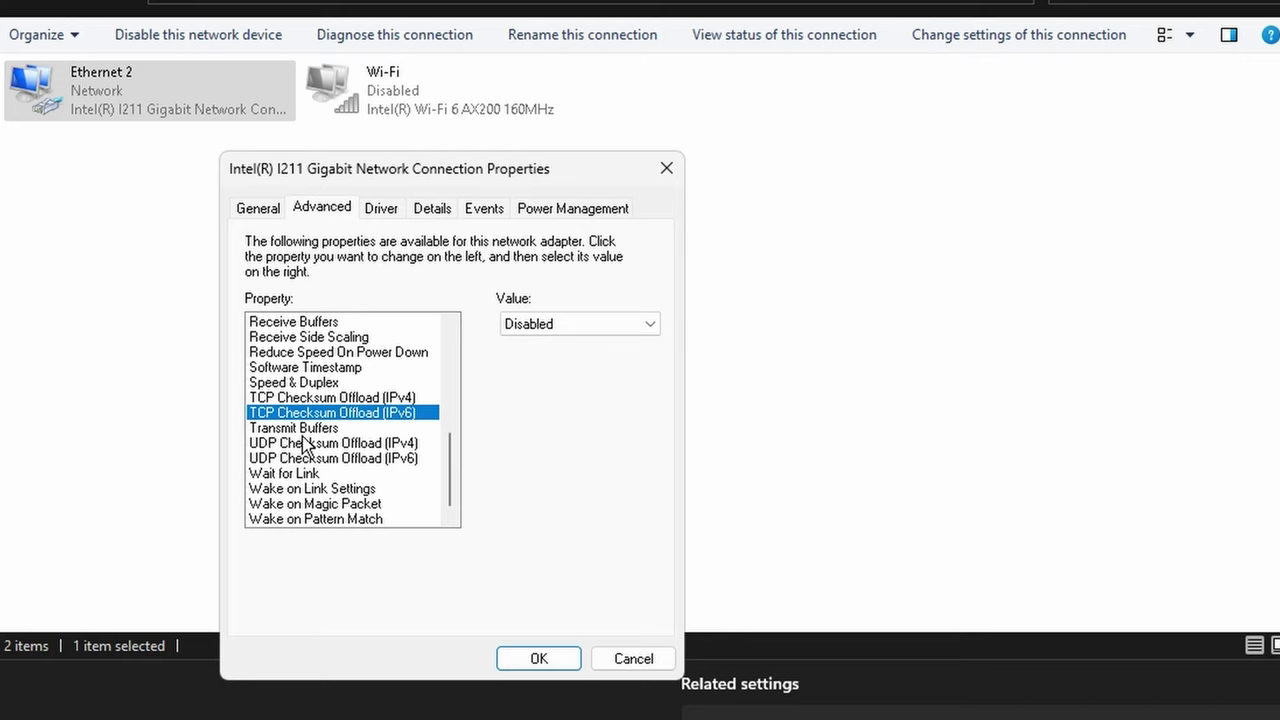
click(308, 428)
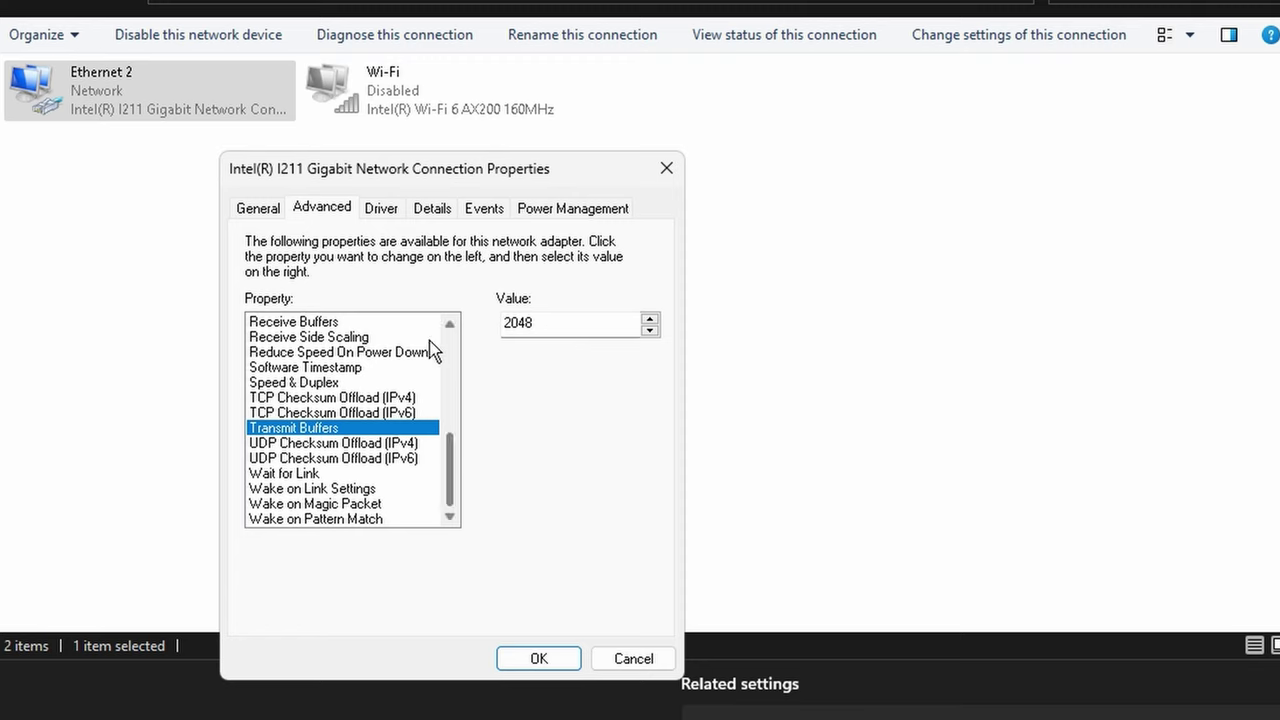
- Compare the Receive Buffers and Transmit Buffers sizes
scroll(337, 382, up, 1)
click(291, 369)
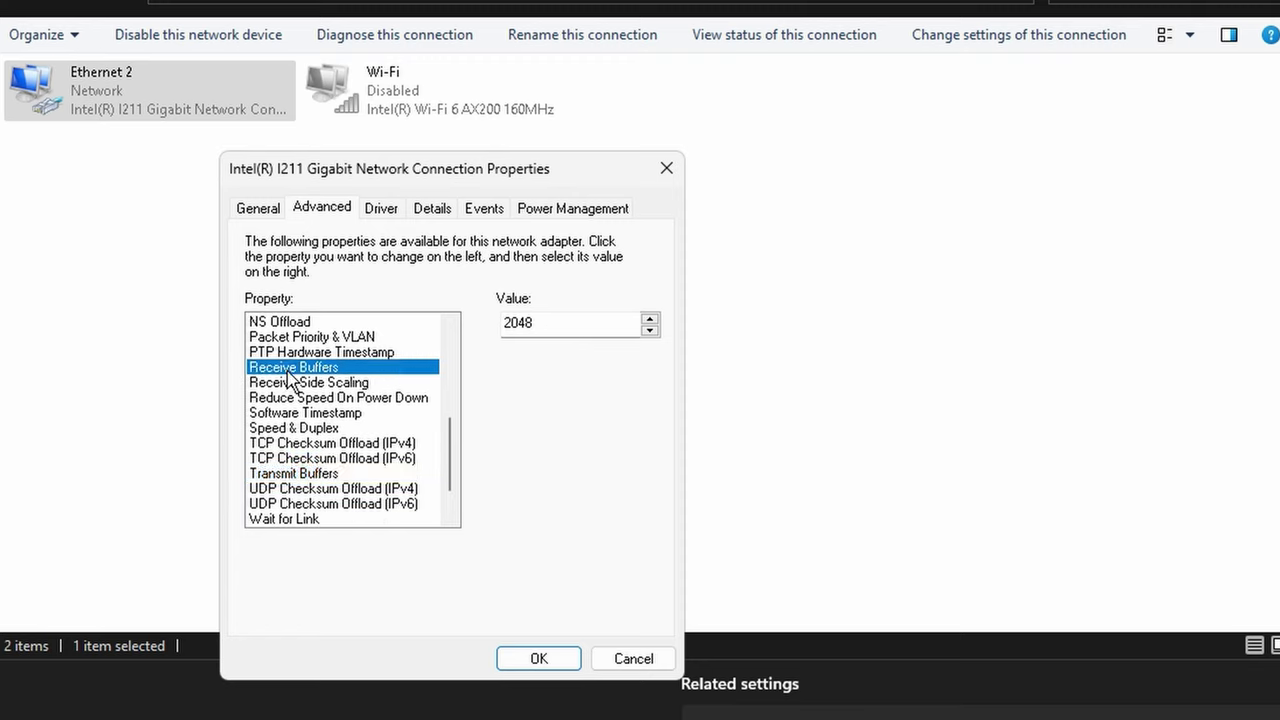
click(307, 474)
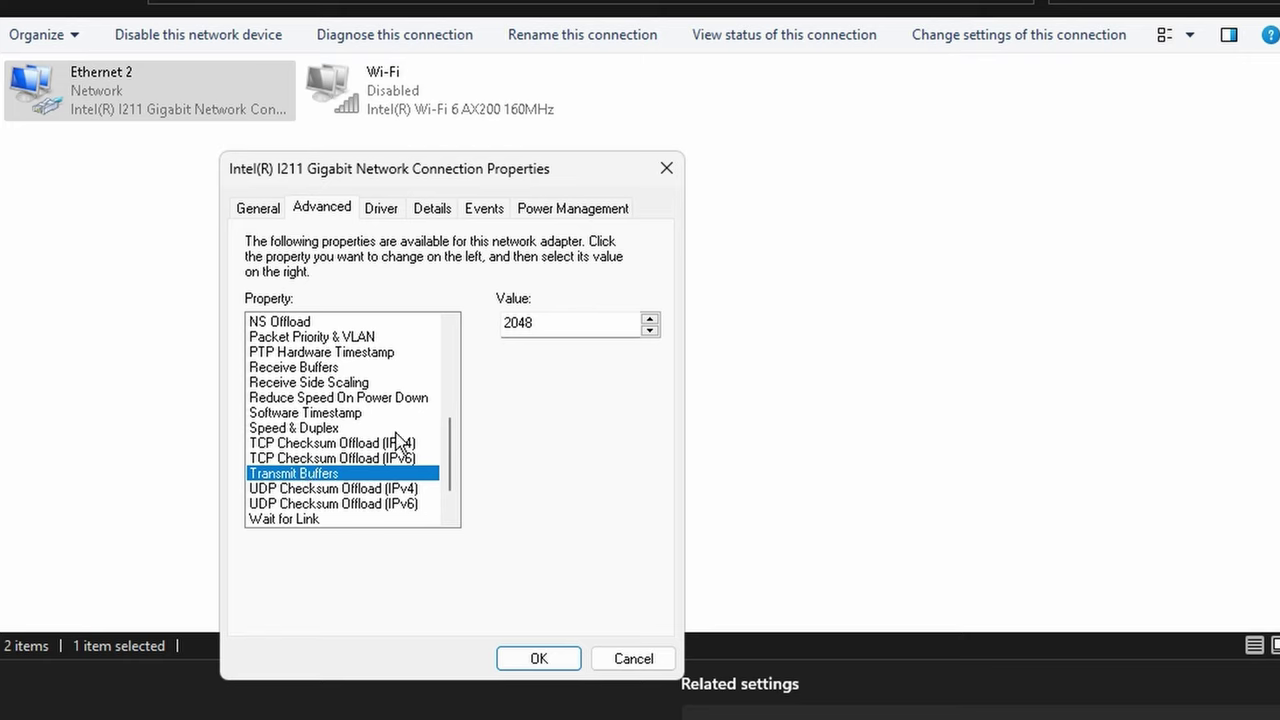
click(322, 369)
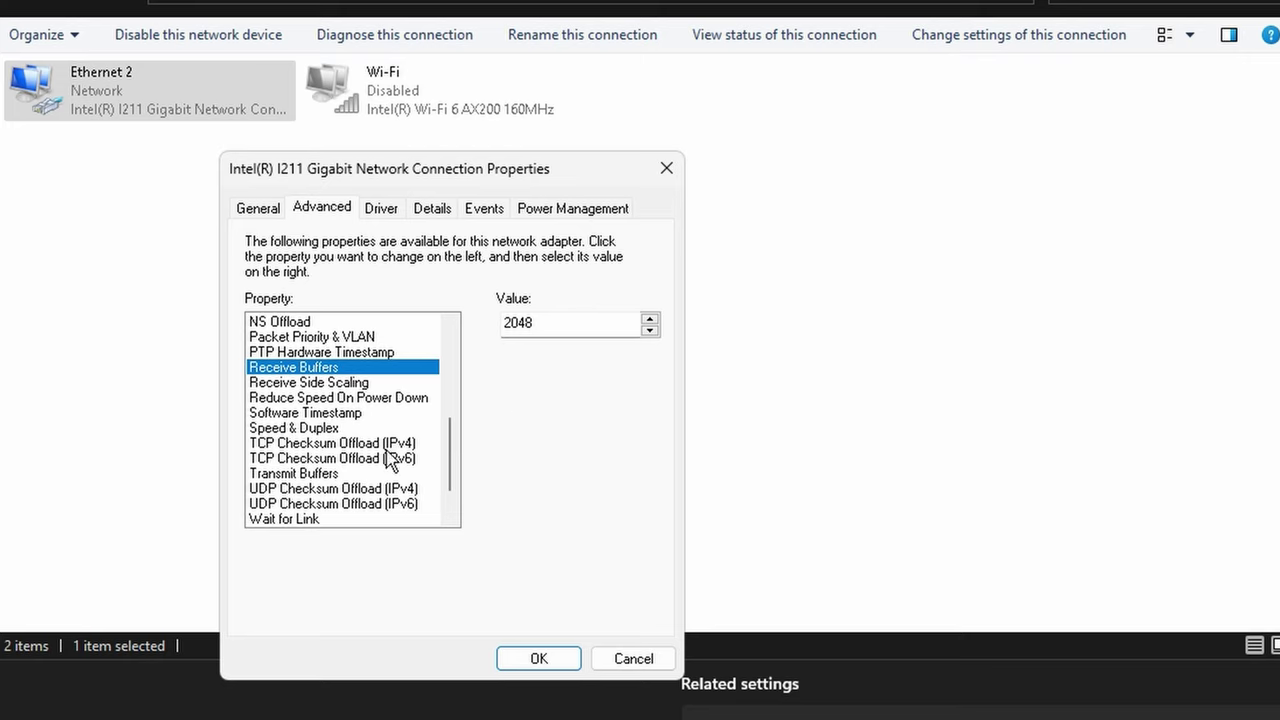
click(293, 475)
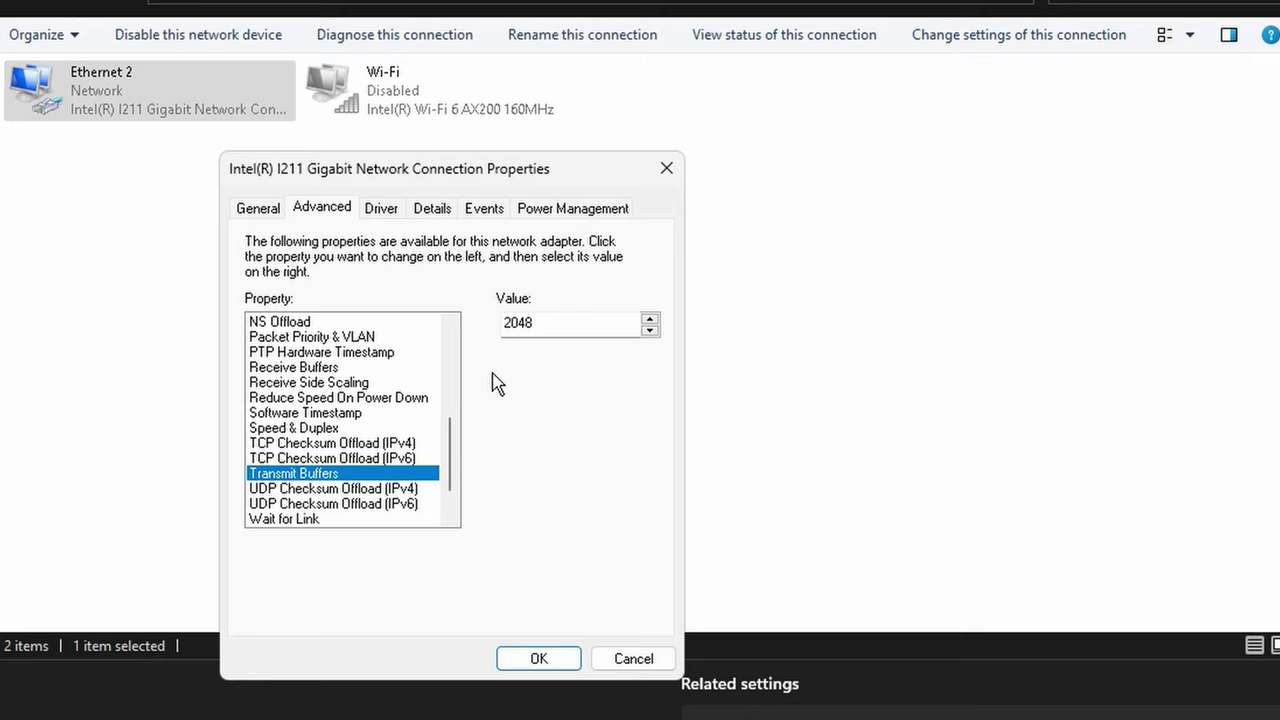
click(297, 370)
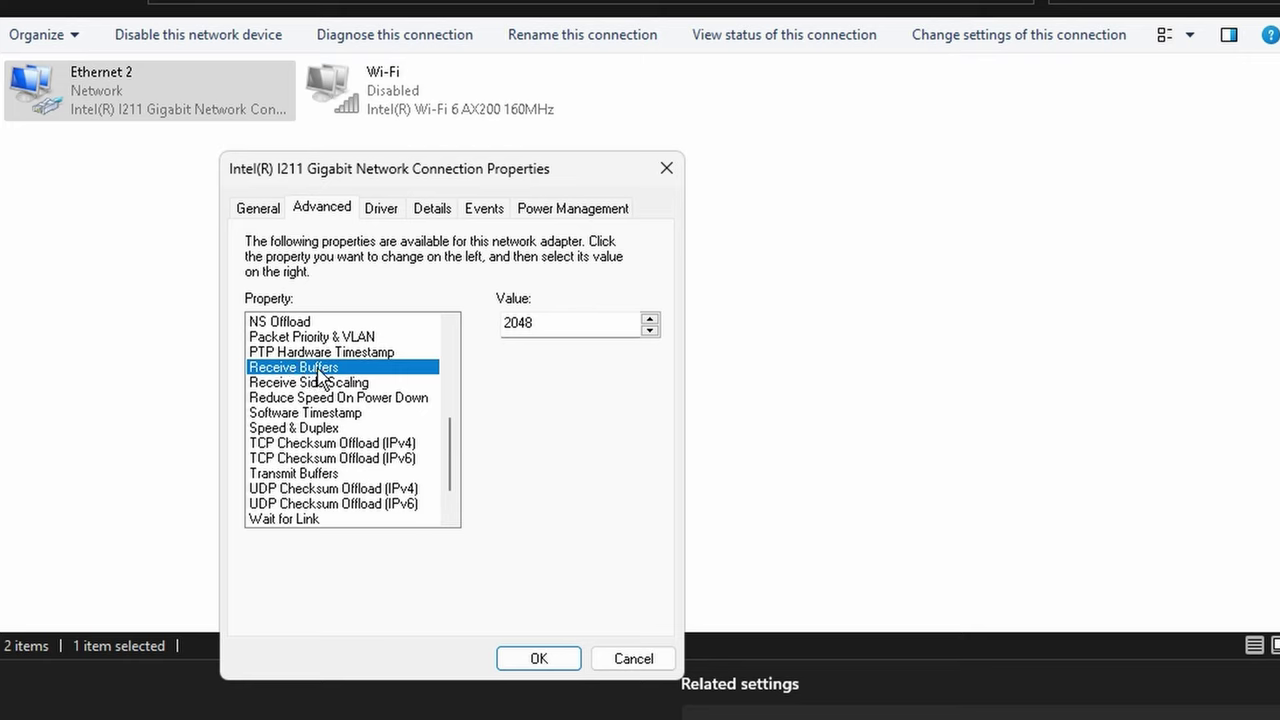
click(291, 473)
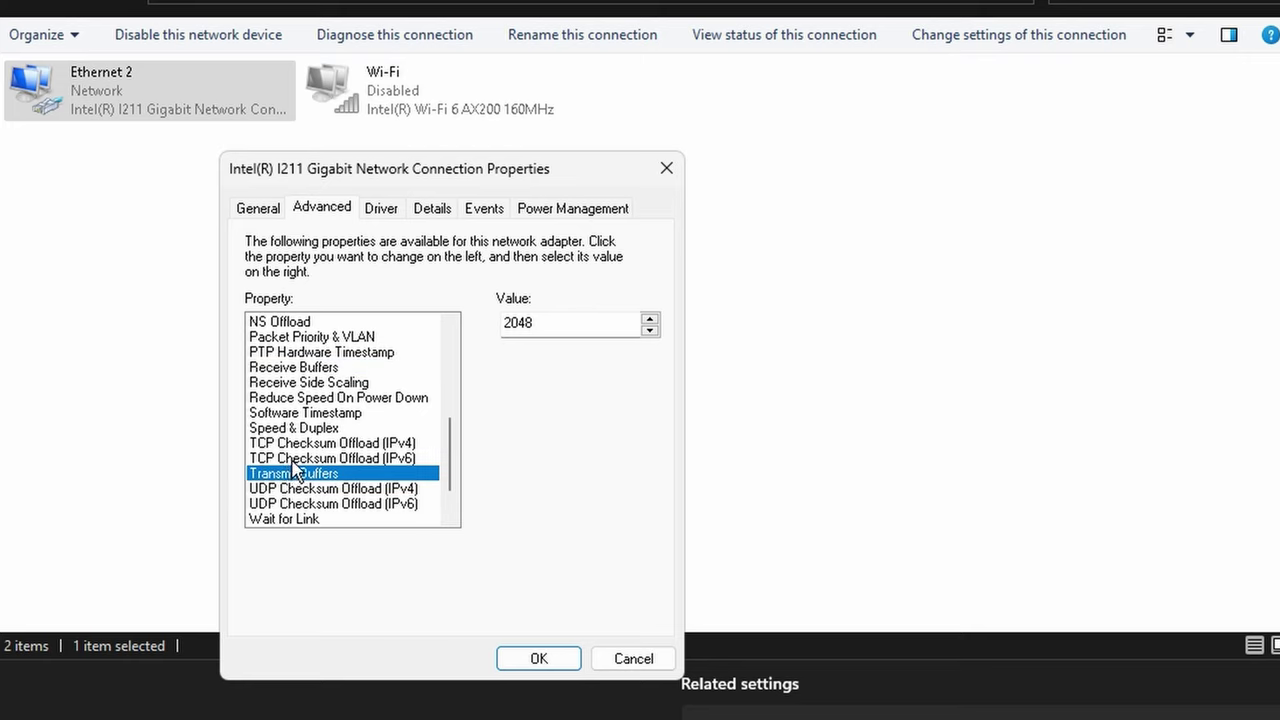
- Review UDP Checksum Offload, Wait for Link and the wake settings, then save the adapter properties
click(376, 489)
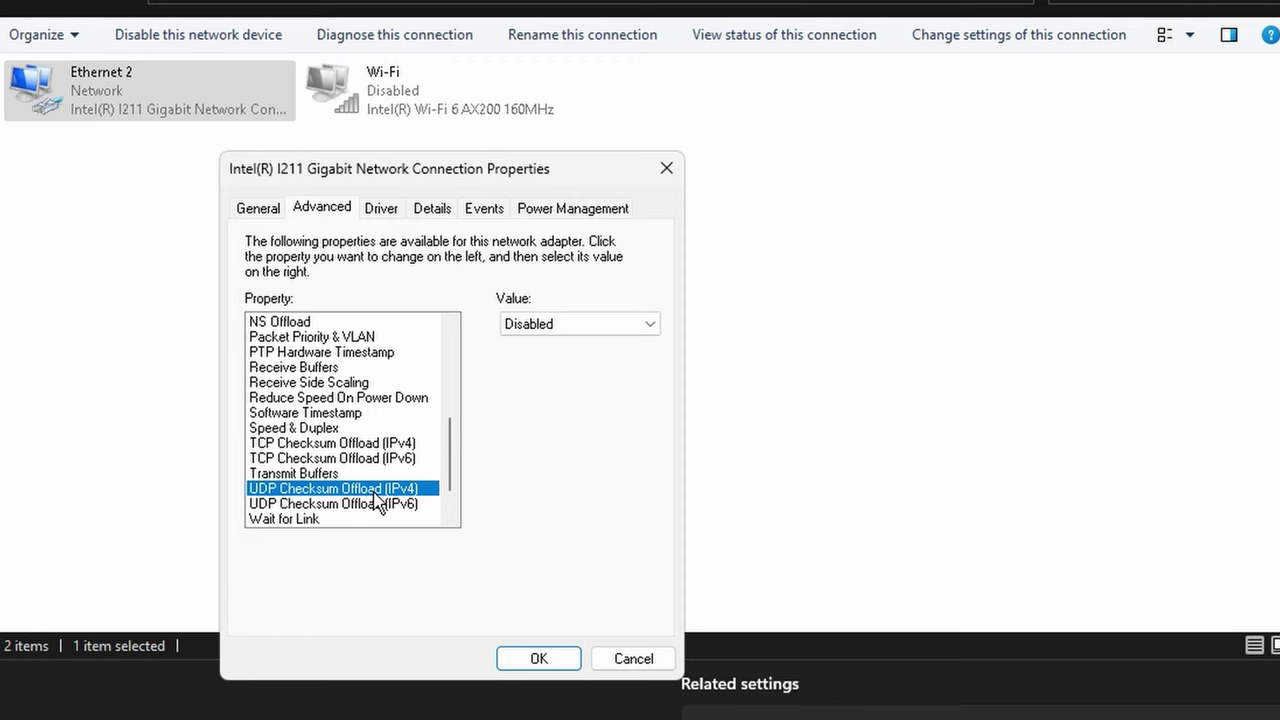
click(378, 504)
scroll(445, 485, down, 1)
click(312, 473)
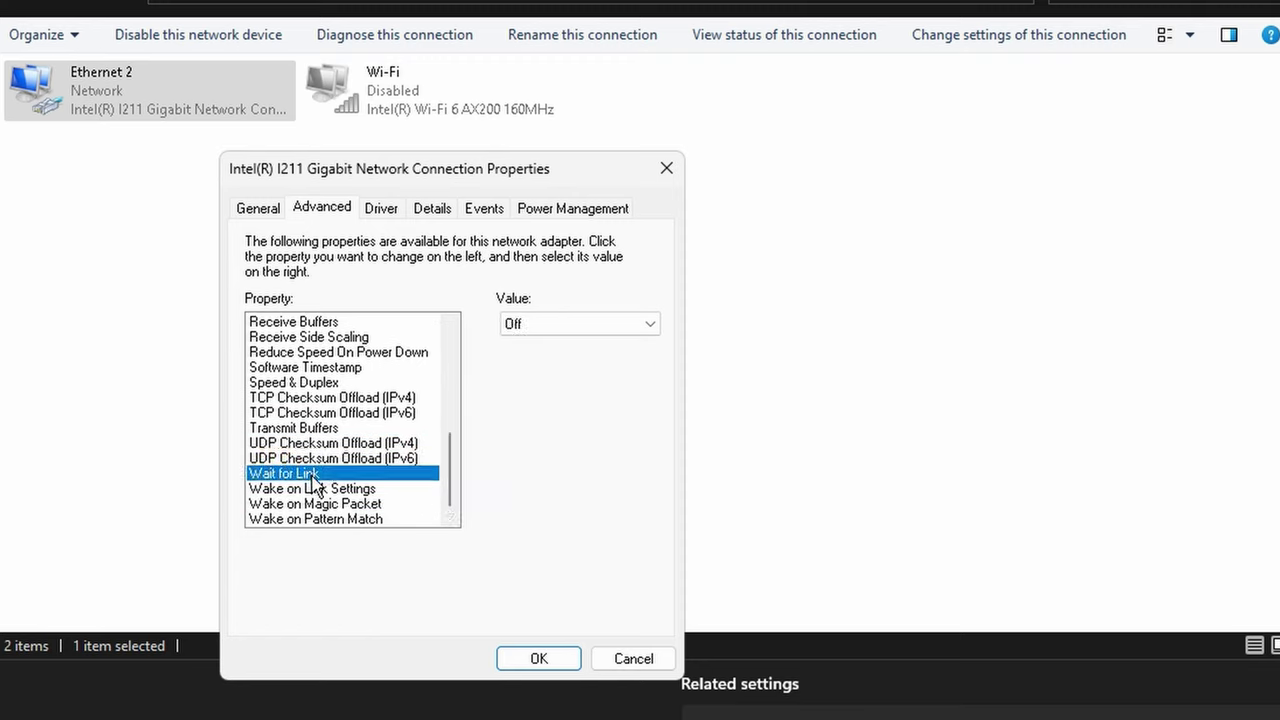
click(314, 488)
click(315, 505)
click(310, 520)
click(310, 503)
click(302, 488)
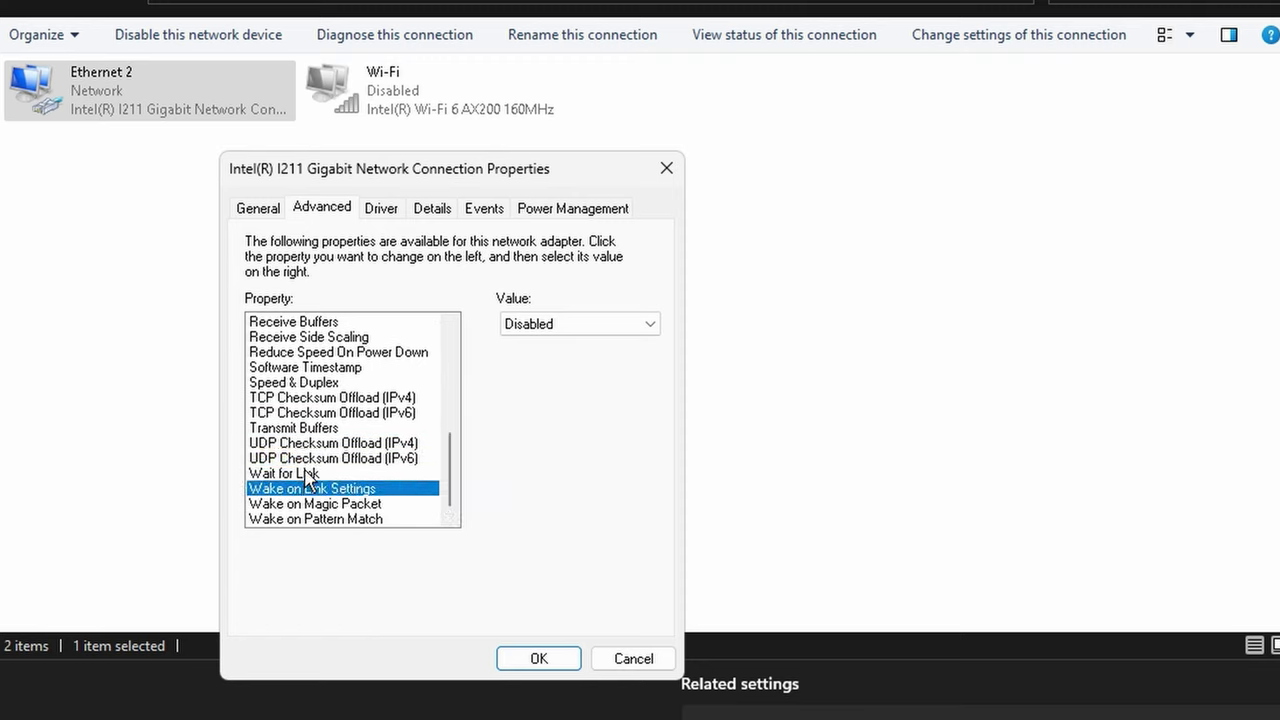
click(325, 474)
click(539, 659)
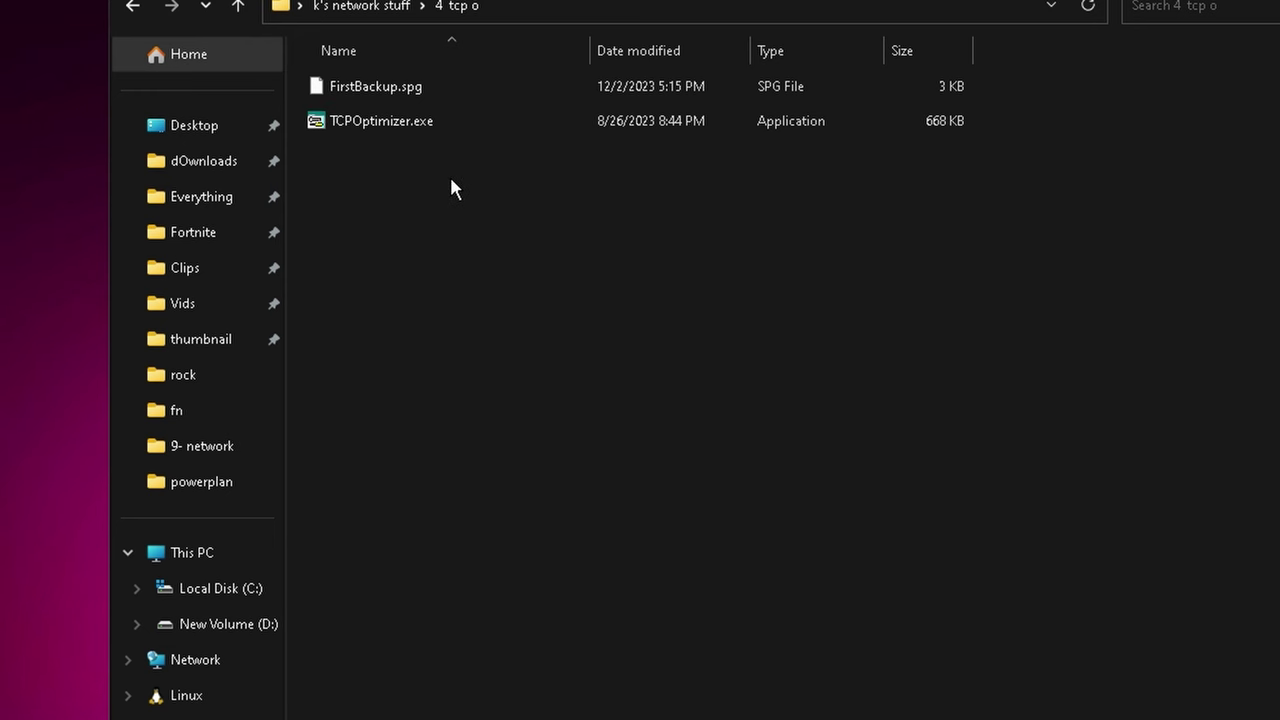
- Run TCPOptimizer.exe from the '4 tcp o' folder as administrator
click(430, 127)
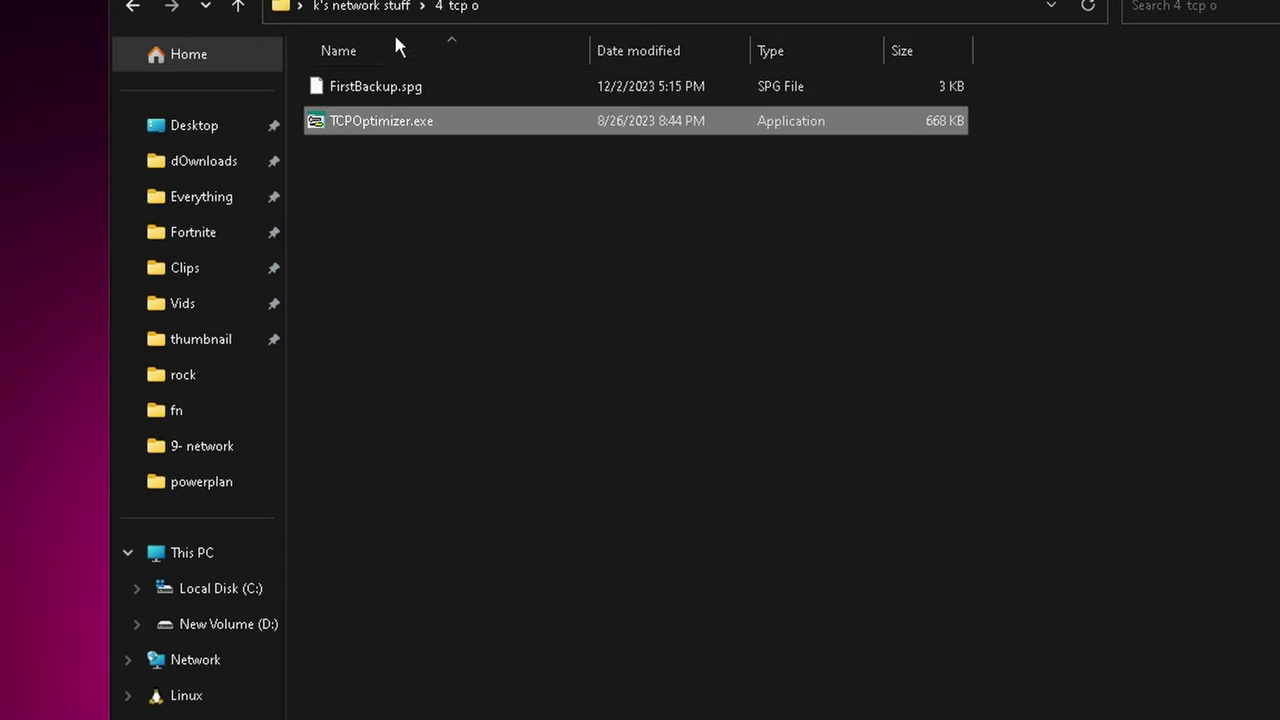
right_click(393, 122)
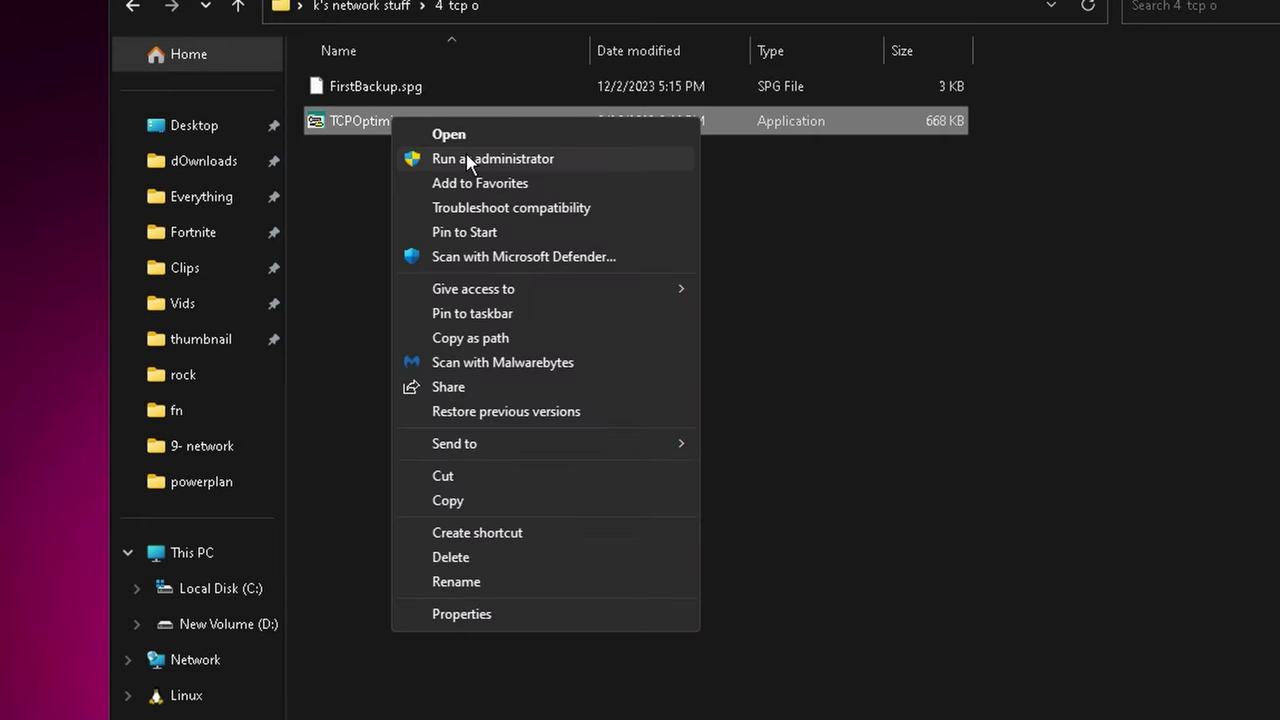
click(357, 173)
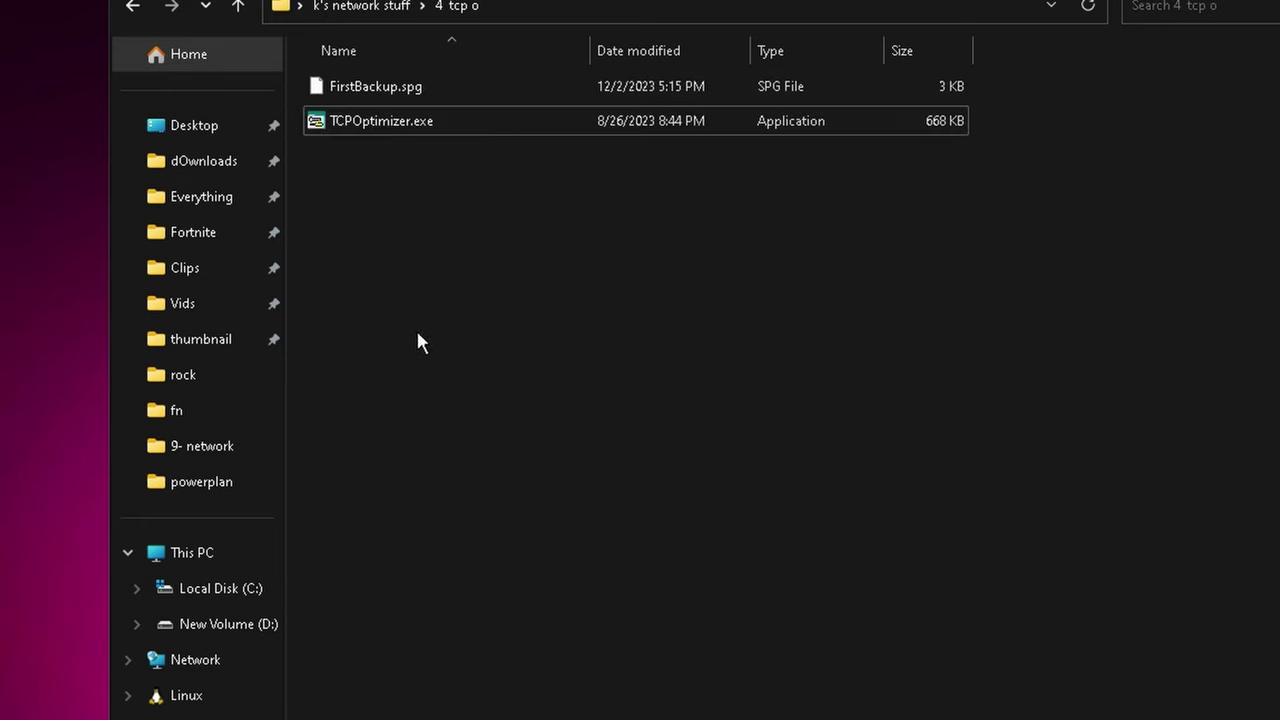
right_click(396, 124)
click(445, 163)
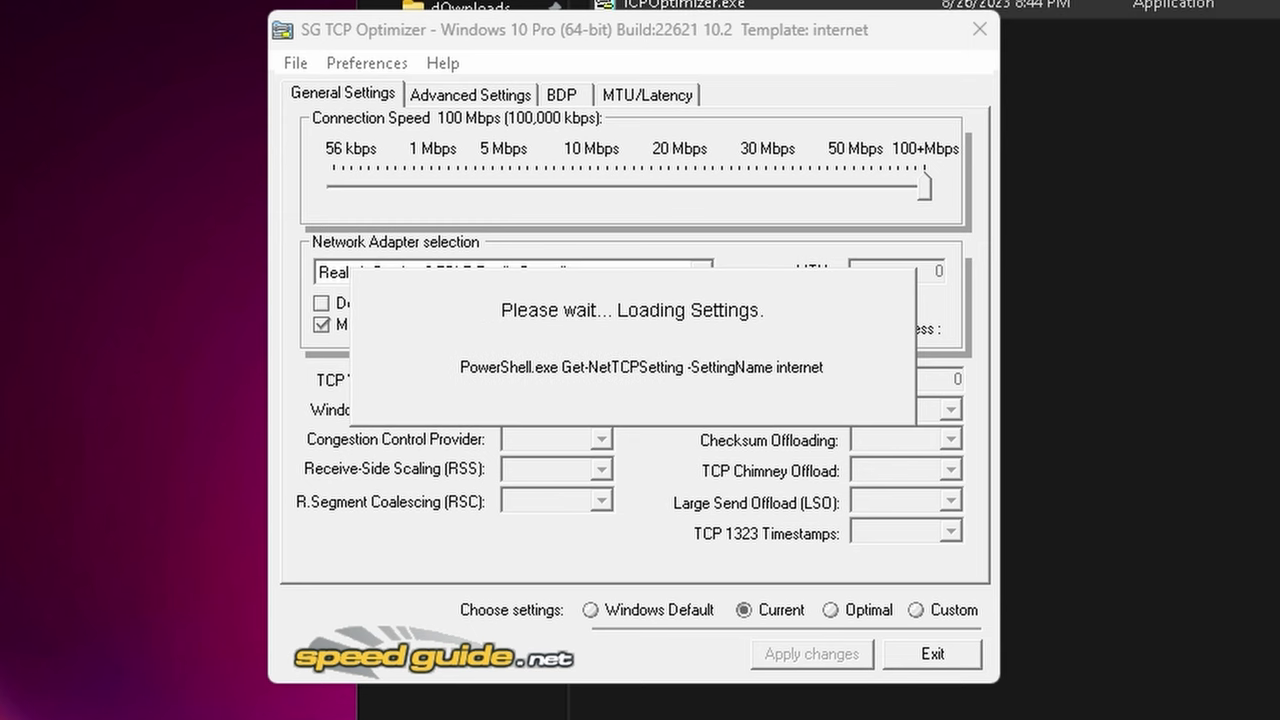
- Select the Intel(R) I211 Gigabit Network Connection adapter and switch to Custom settings
click(354, 272)
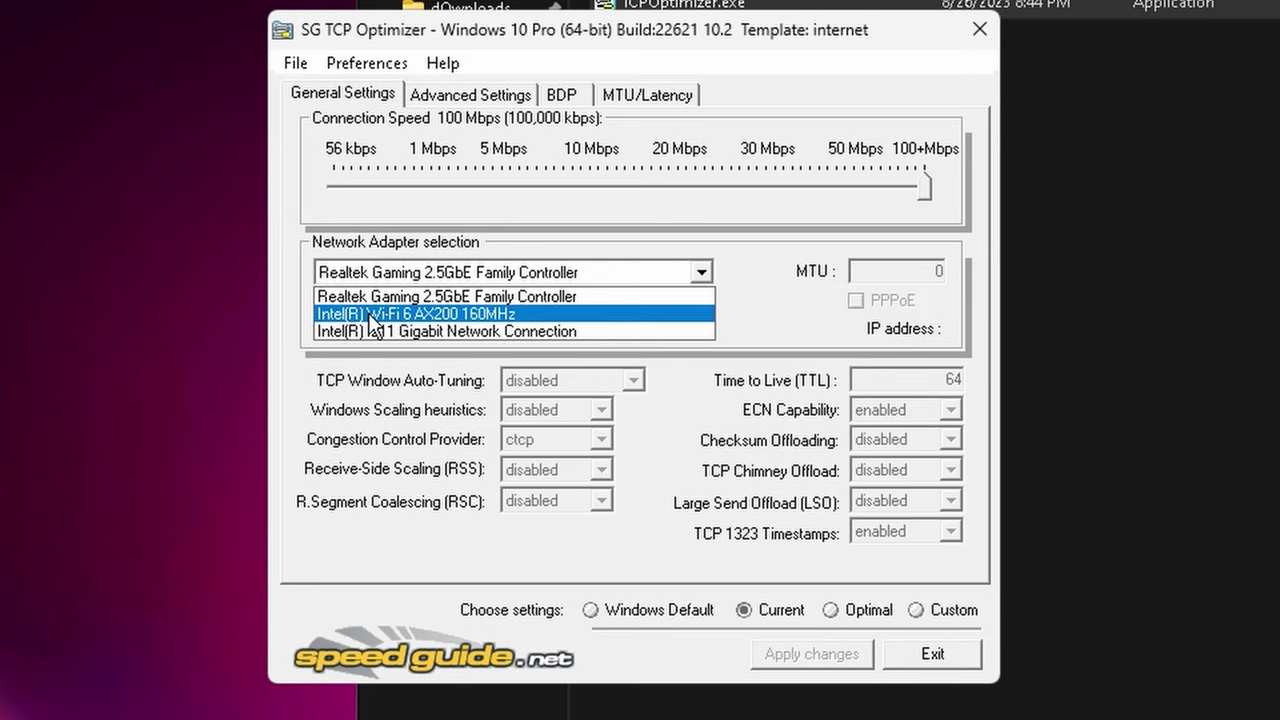
click(380, 329)
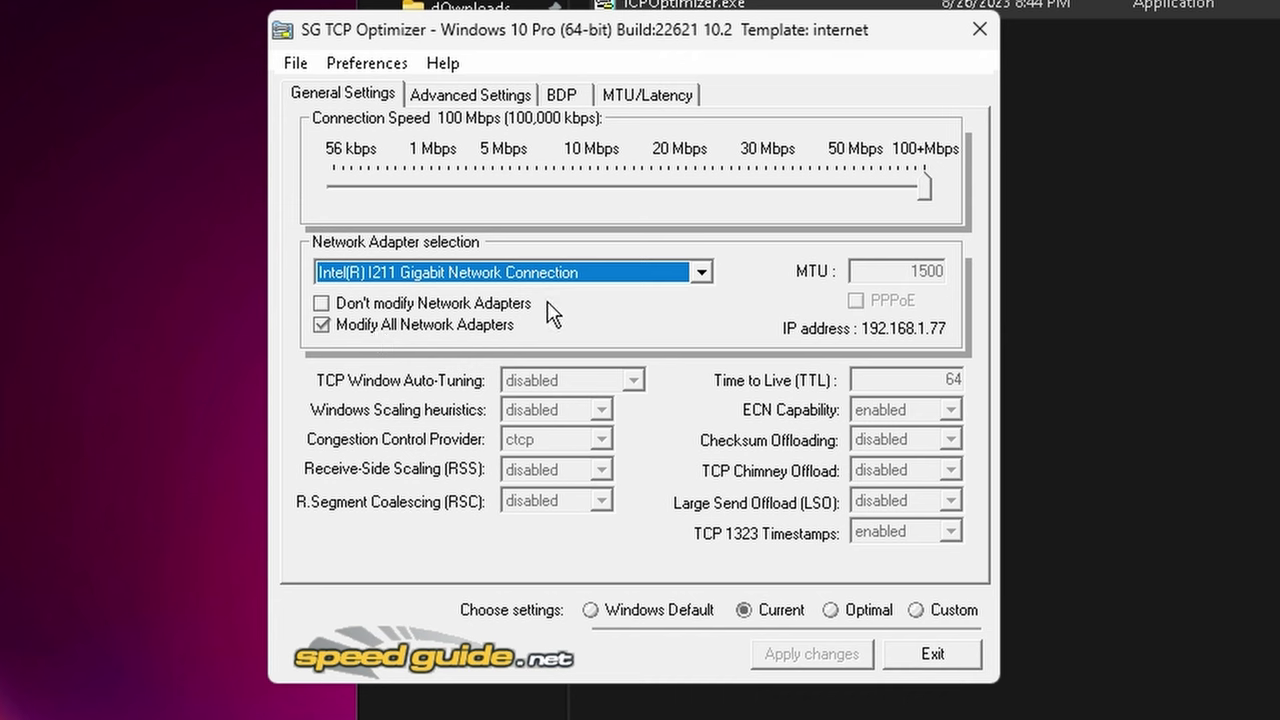
click(916, 609)
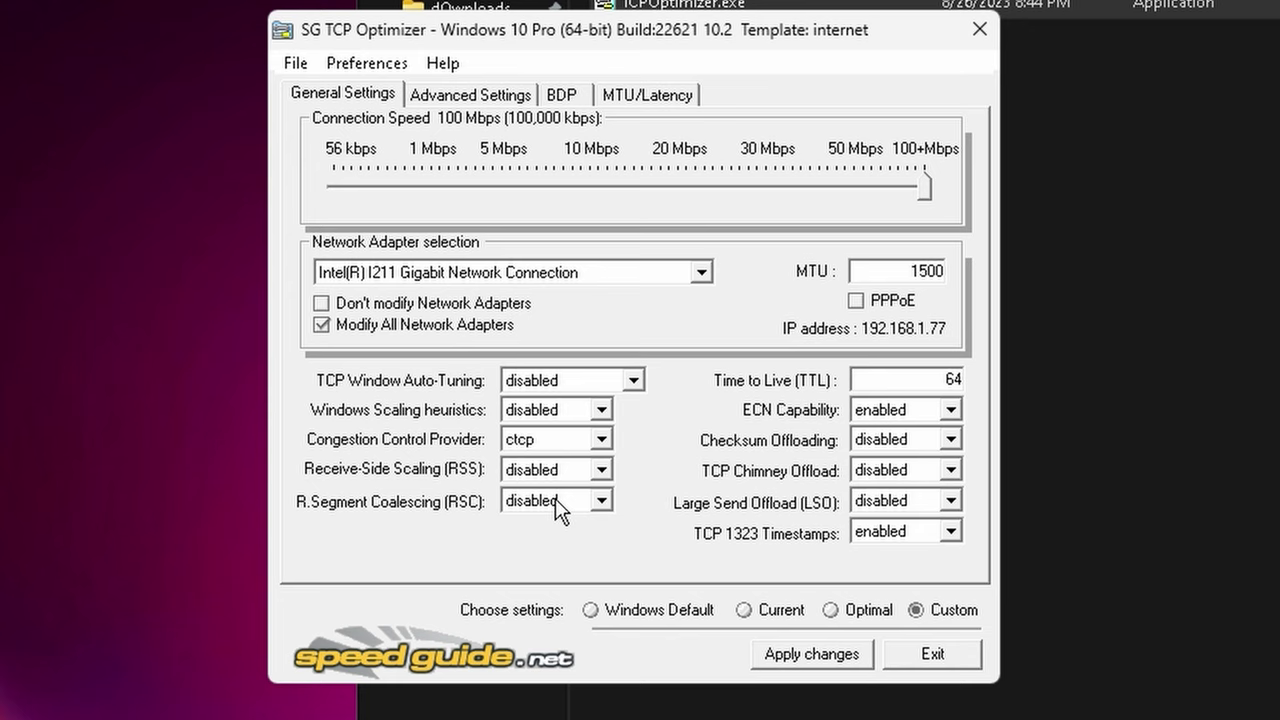
- Briefly switch to File Explorer, then return to the optimizer and check the TTL value
mouse_move(406, 380)
click(1205, 385)
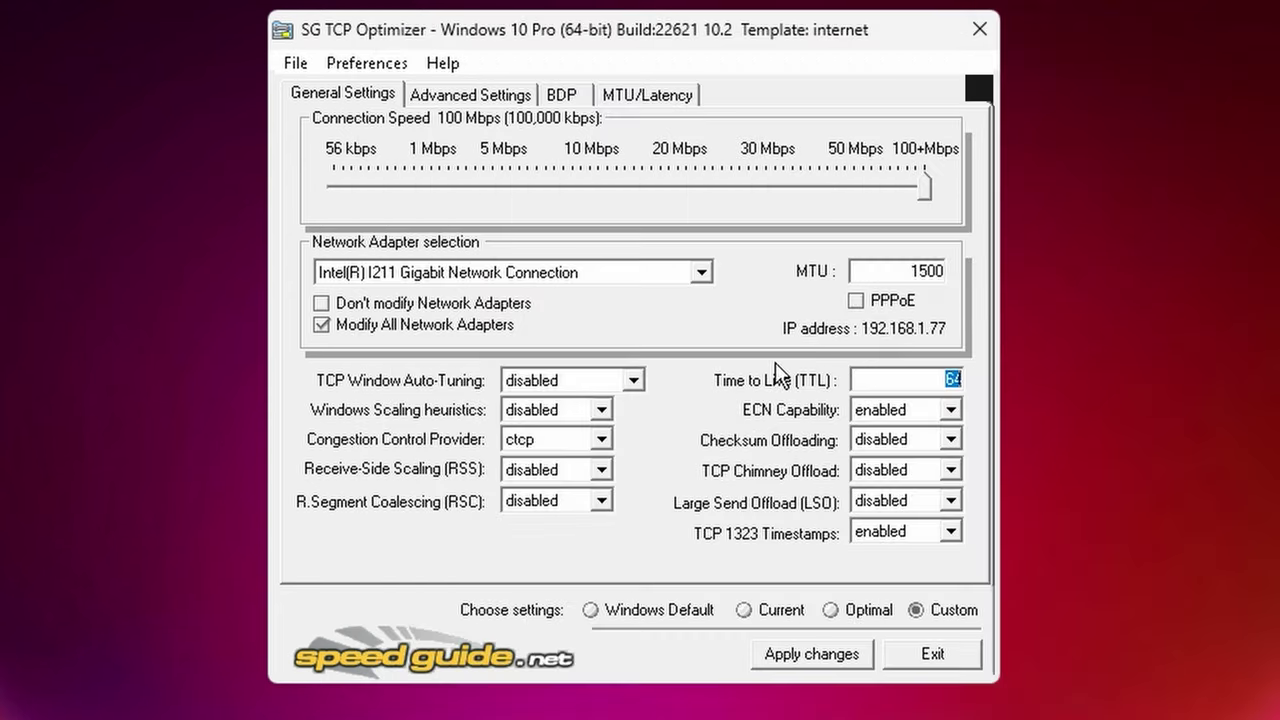
click(889, 378)
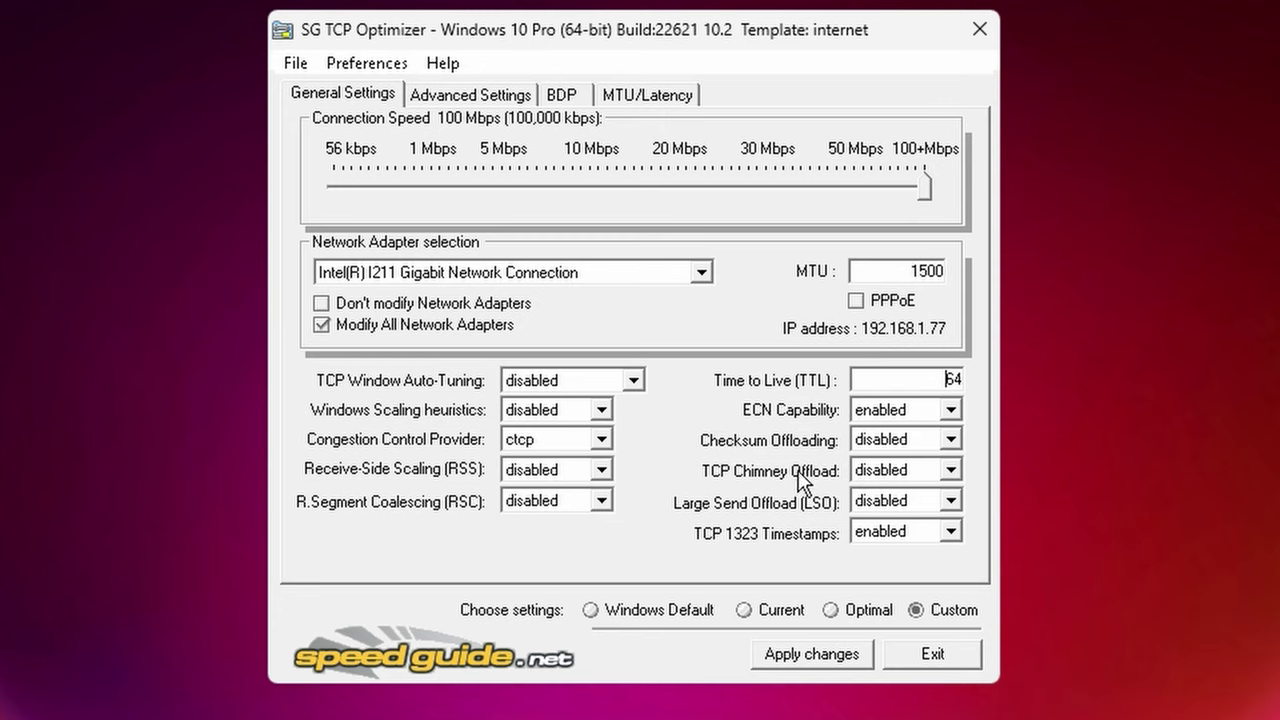
mouse_move(779, 503)
- On the Advanced Settings tab, check the MaxConnectionsPer1_0Server and MaxConnectionsPerServer values
click(497, 92)
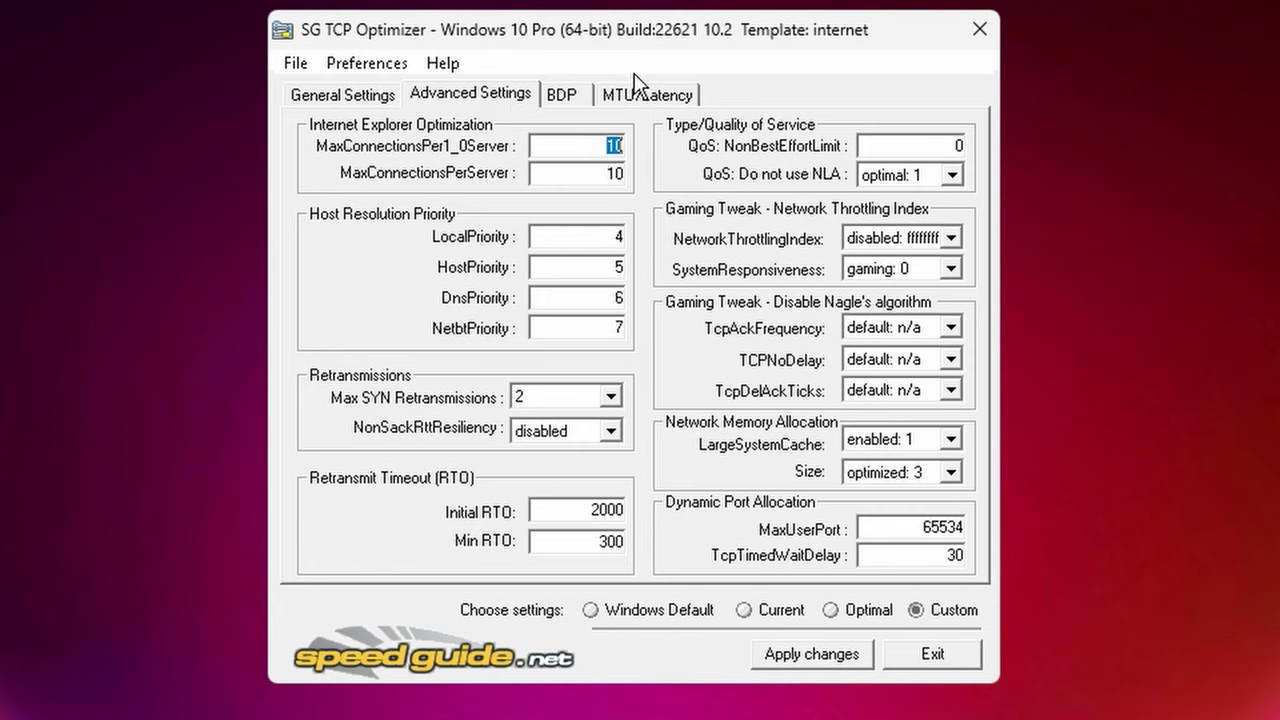
click(586, 175)
double_click(614, 146)
double_click(612, 173)
- Review the host resolution priorities, enter 7 for NetbtPriority, and check Initial and Min RTO
double_click(608, 236)
double_click(547, 268)
double_click(566, 298)
double_click(585, 330)
text(7)
double_click(571, 509)
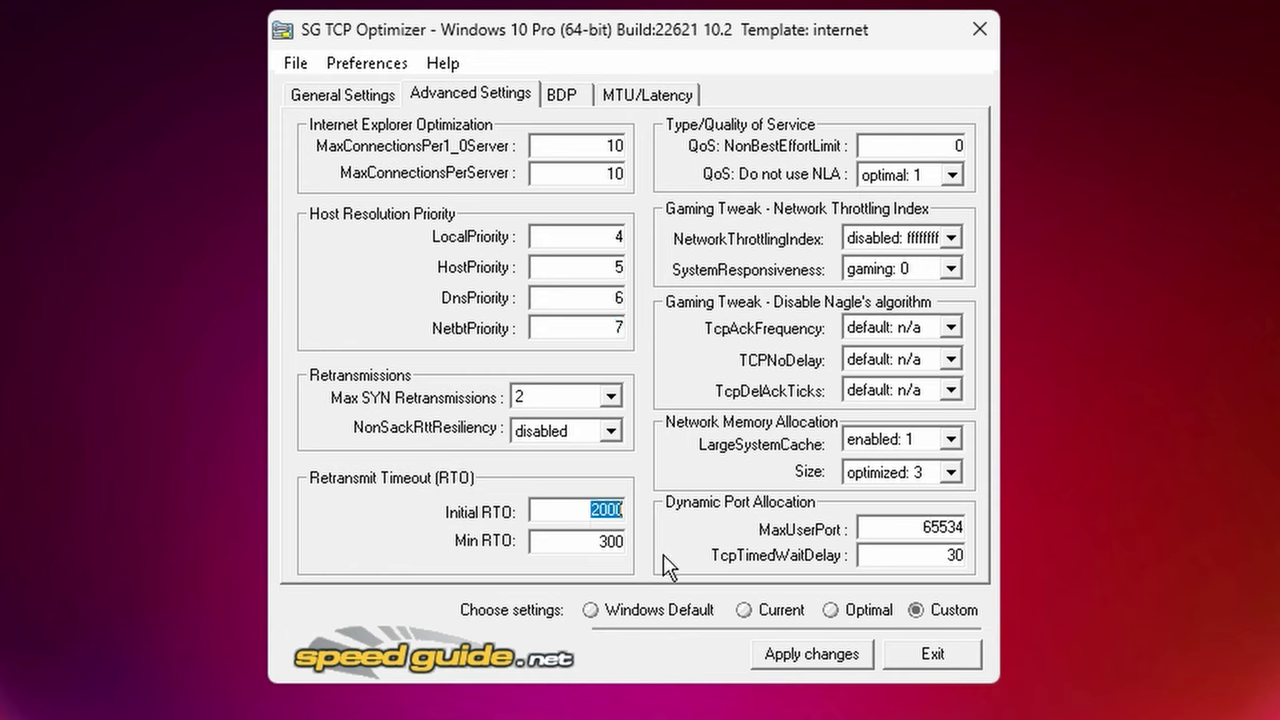
double_click(568, 540)
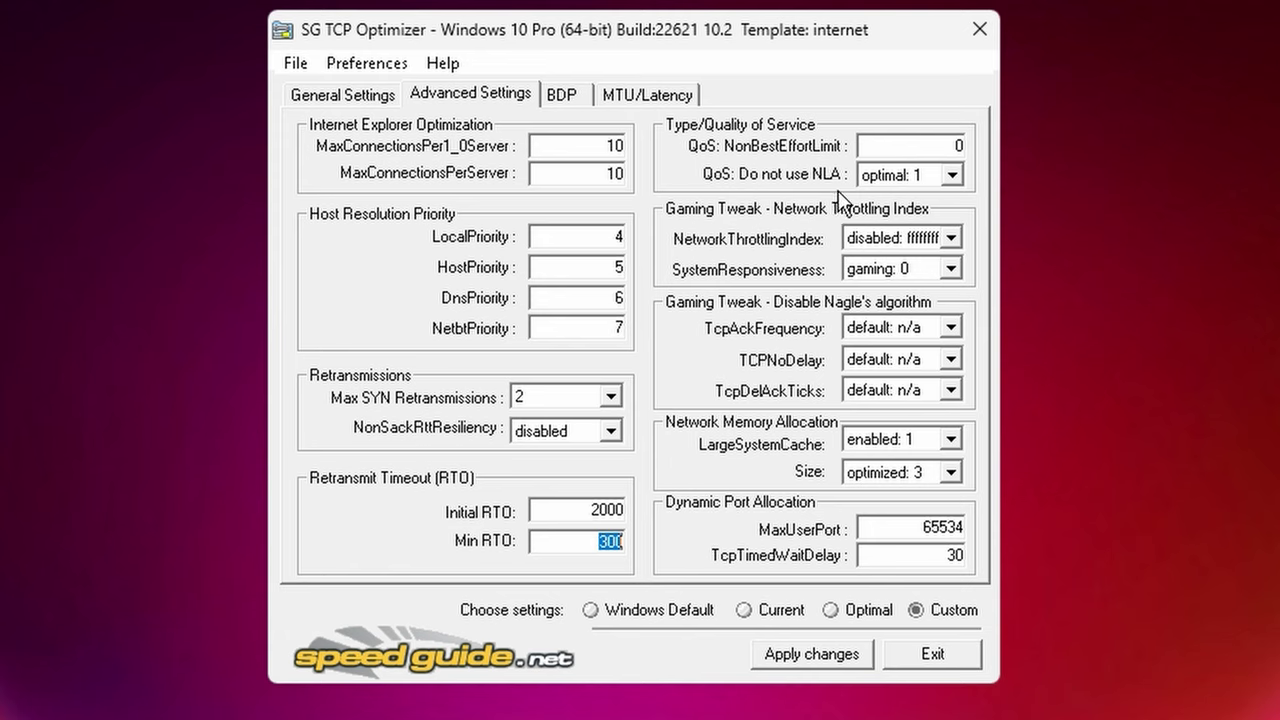
key(Tab)
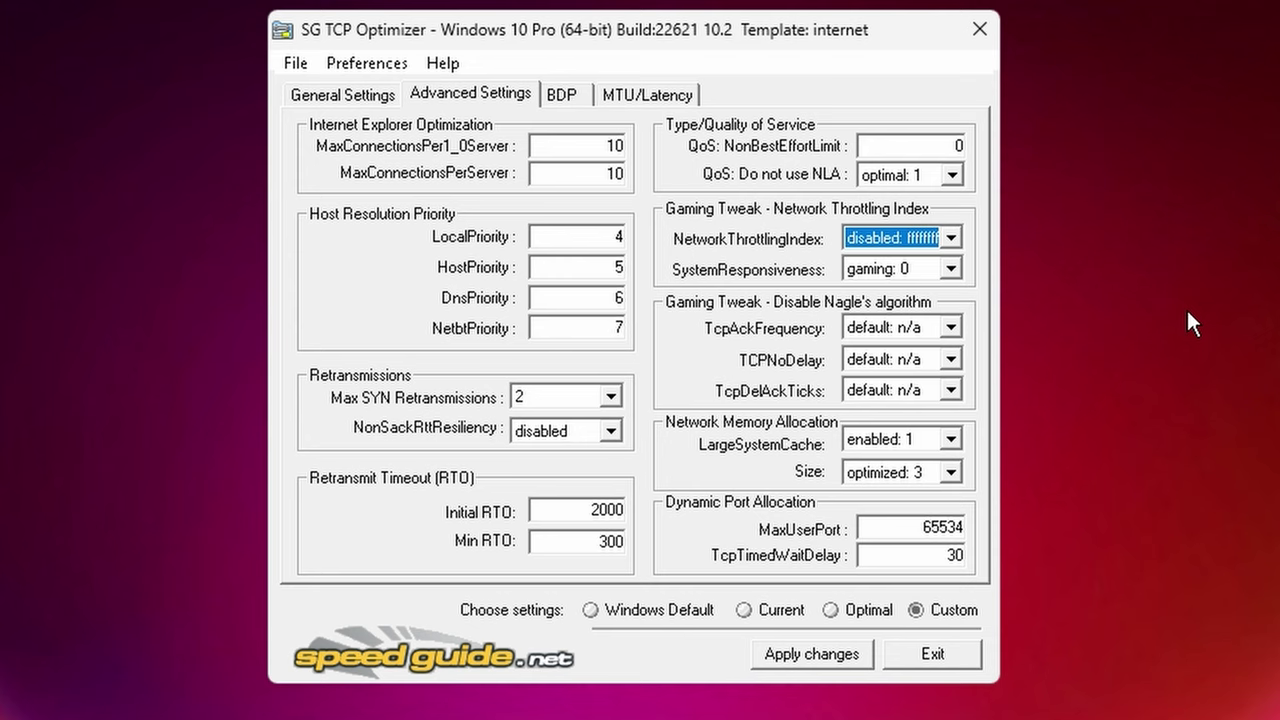
- Set TcpAckFrequency to disabled: 1 and TcpDelAckTicks to disabled: 0
click(930, 333)
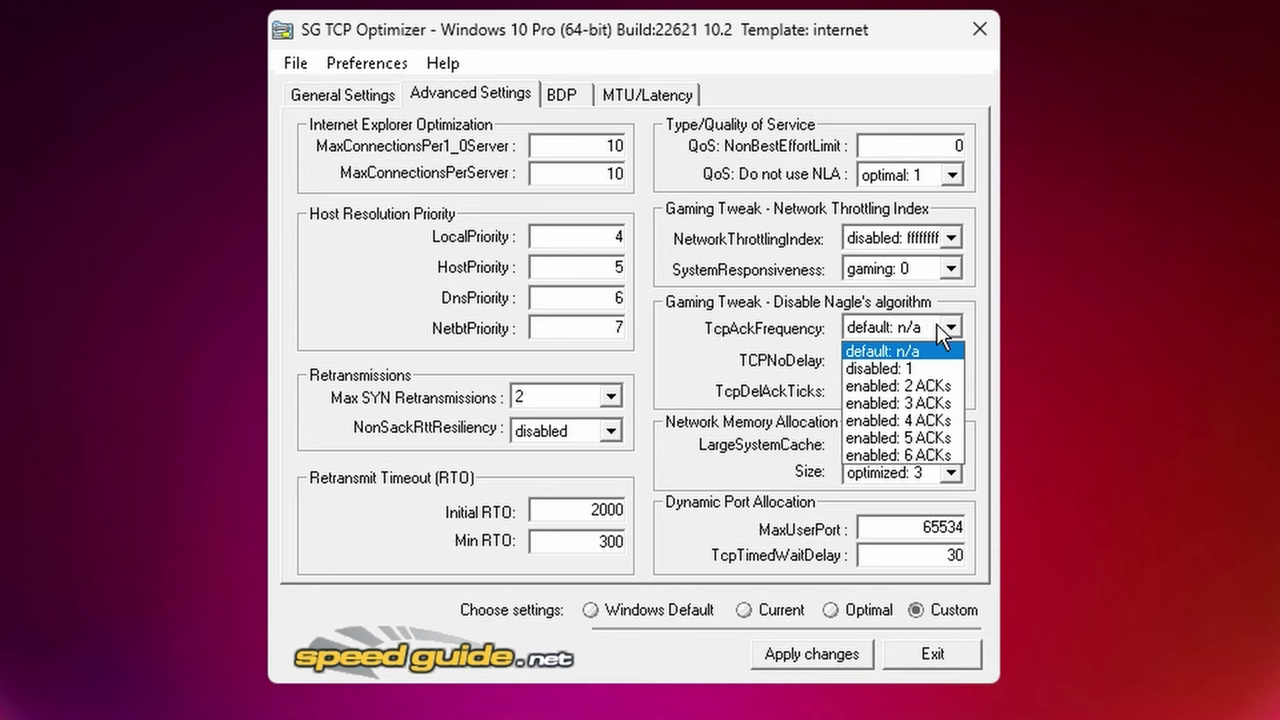
click(899, 369)
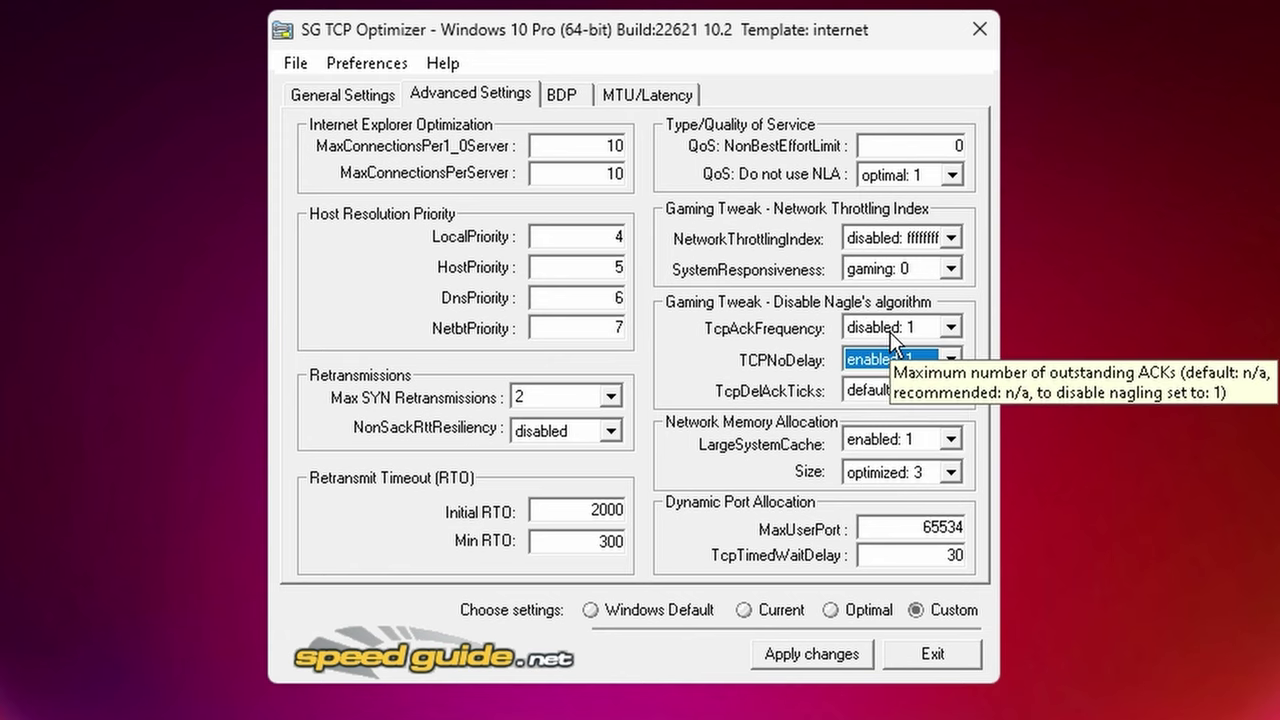
click(894, 392)
click(890, 434)
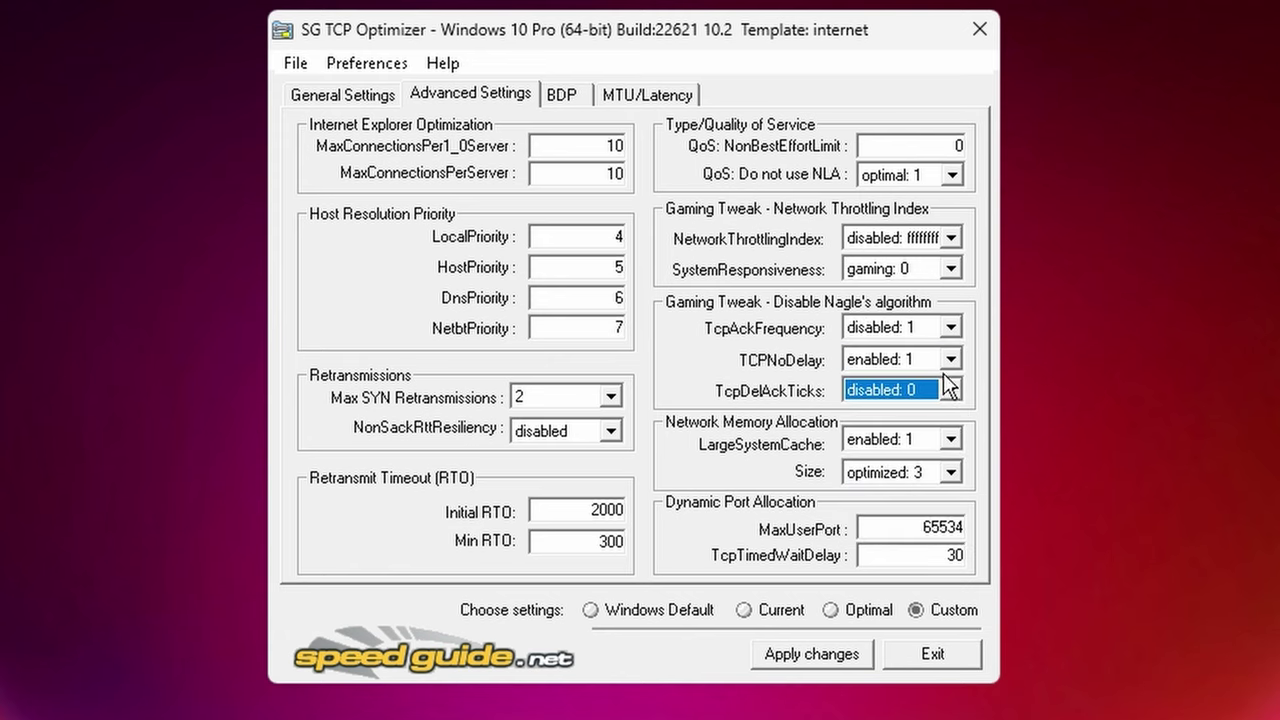
- Reset TcpAckFrequency, TCPNoDelay and TcpDelAckTicks to default: n/a; keep MaxUserPort 65534, TcpTimedWaitDelay 30
click(902, 328)
click(890, 354)
click(894, 360)
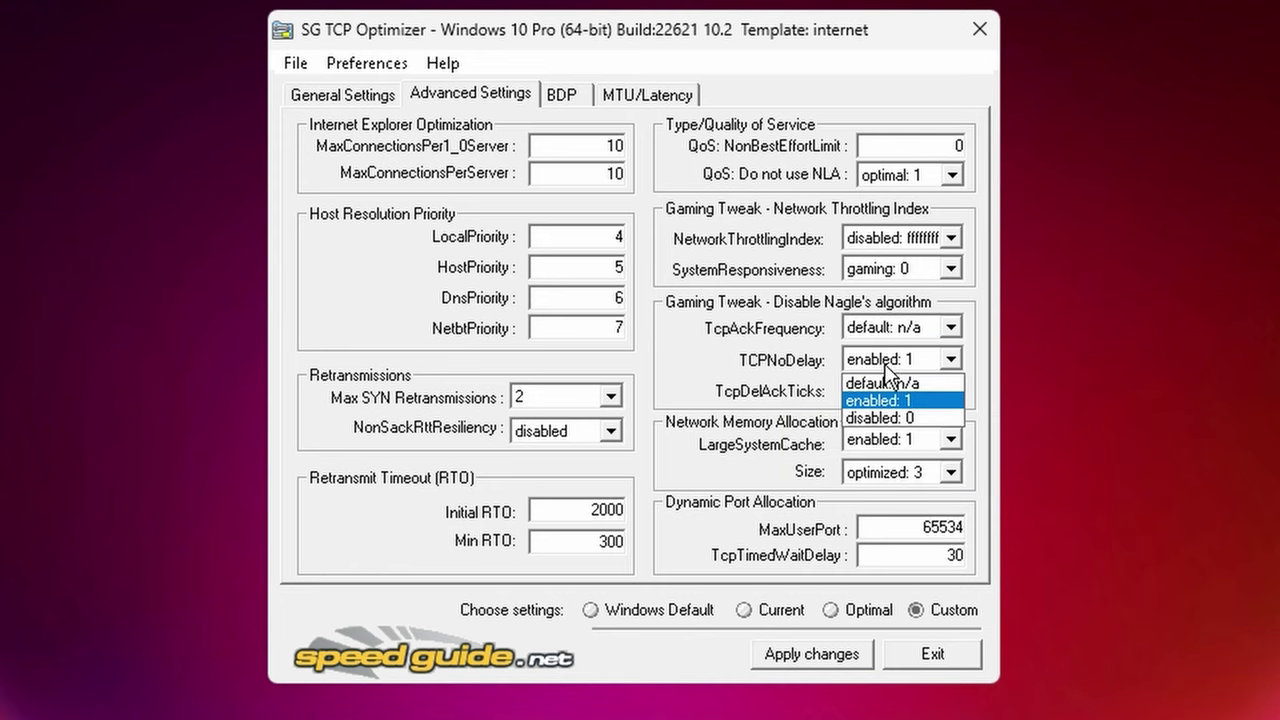
click(898, 386)
click(890, 392)
click(886, 413)
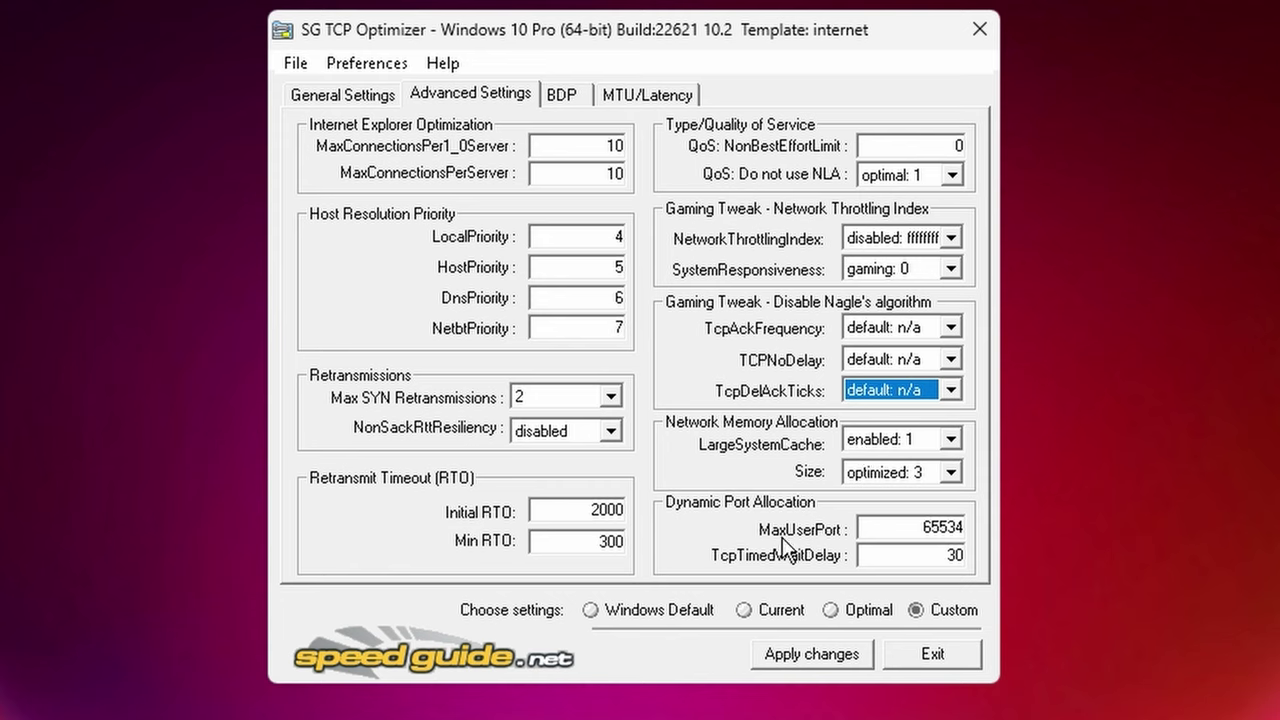
double_click(900, 532)
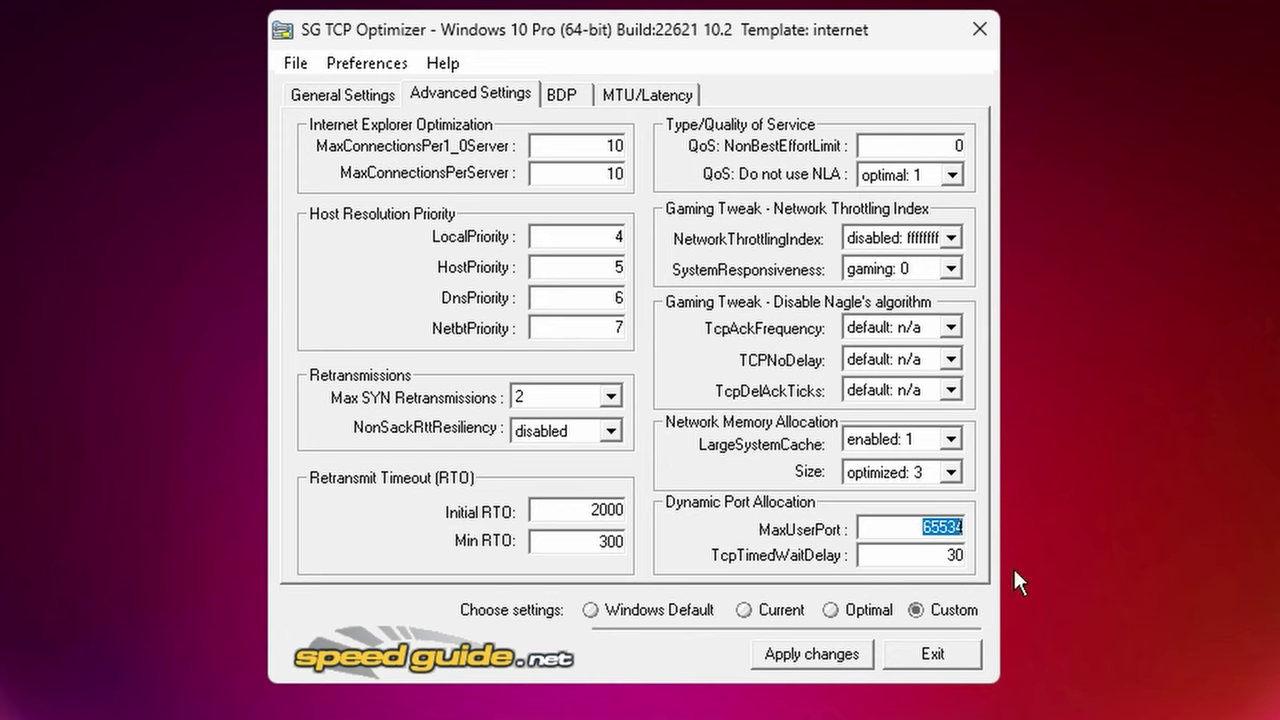
double_click(903, 553)
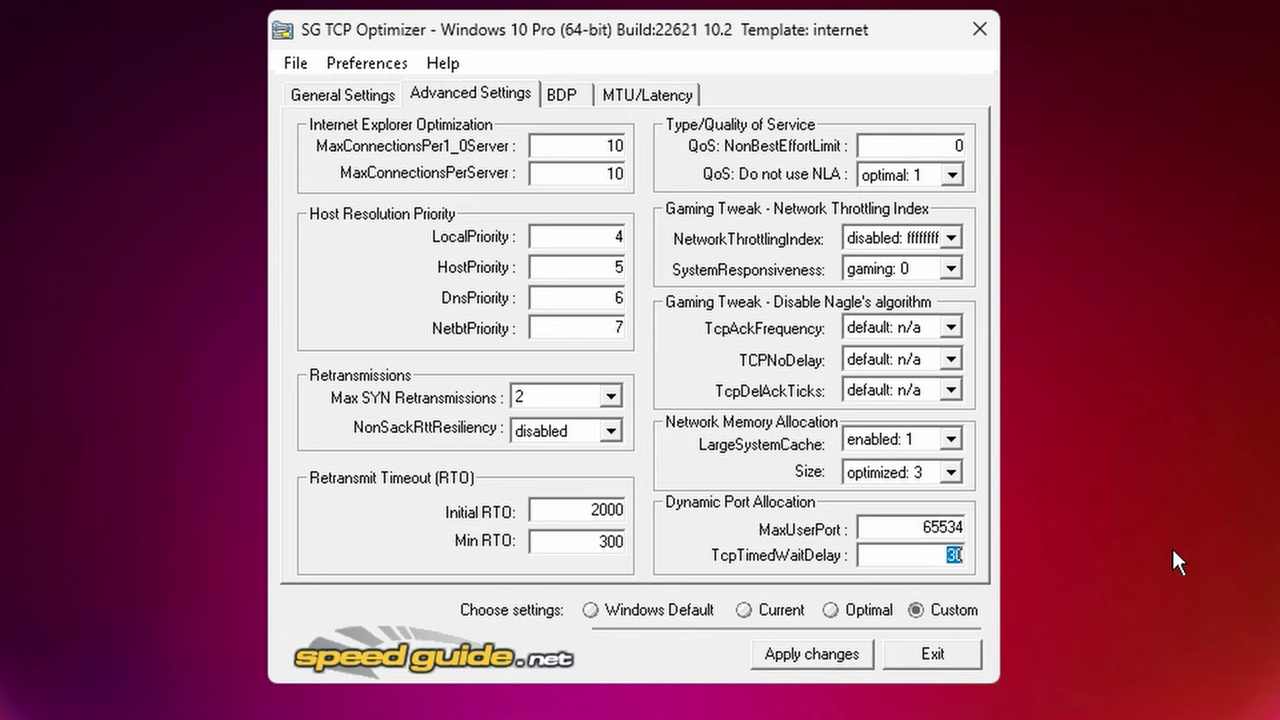
- Apply the custom TCP settings, confirm the listed registry changes, and decline the reboot
click(806, 656)
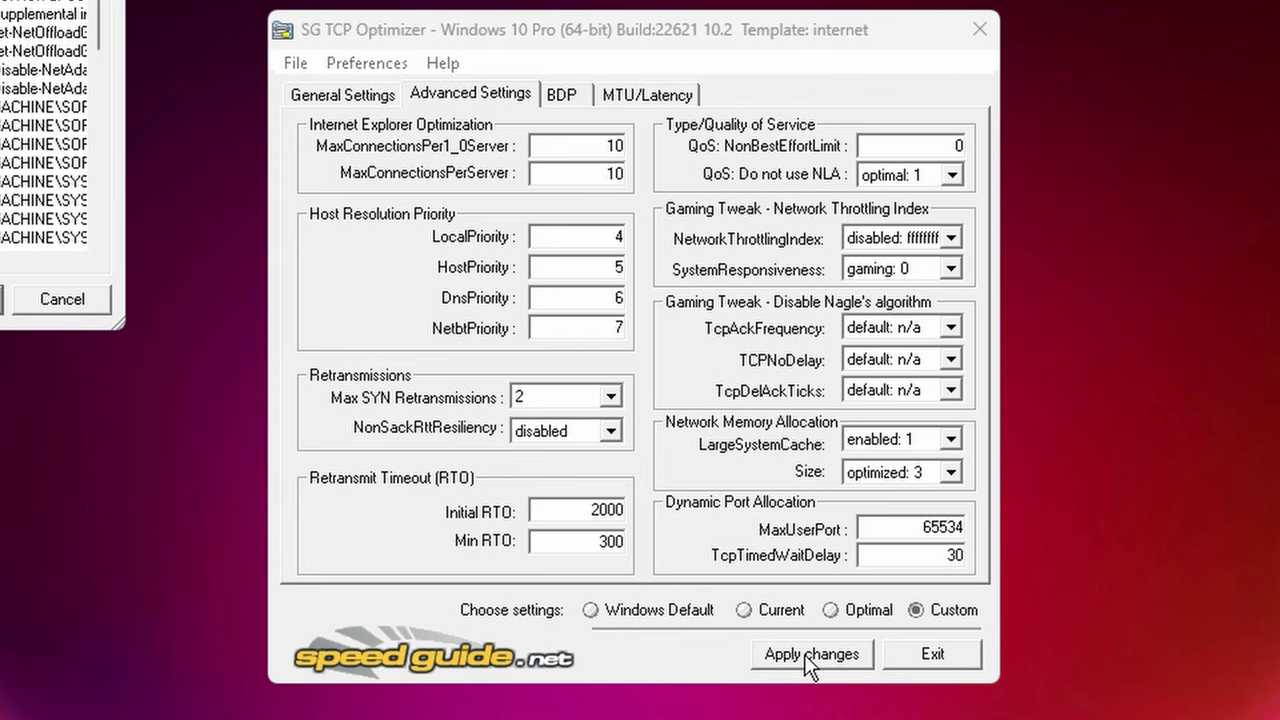
drag(60, 0, 806, 102)
drag(645, 430, 891, 427)
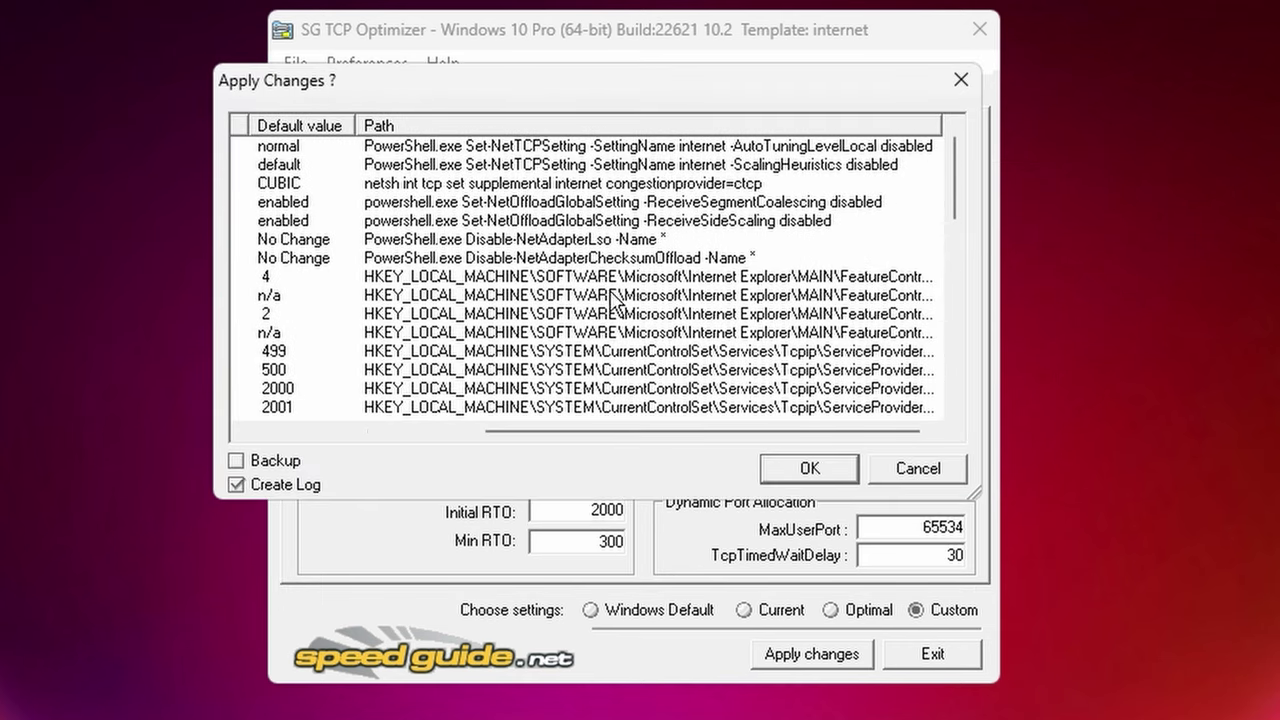
scroll(740, 230, down, 9)
click(812, 470)
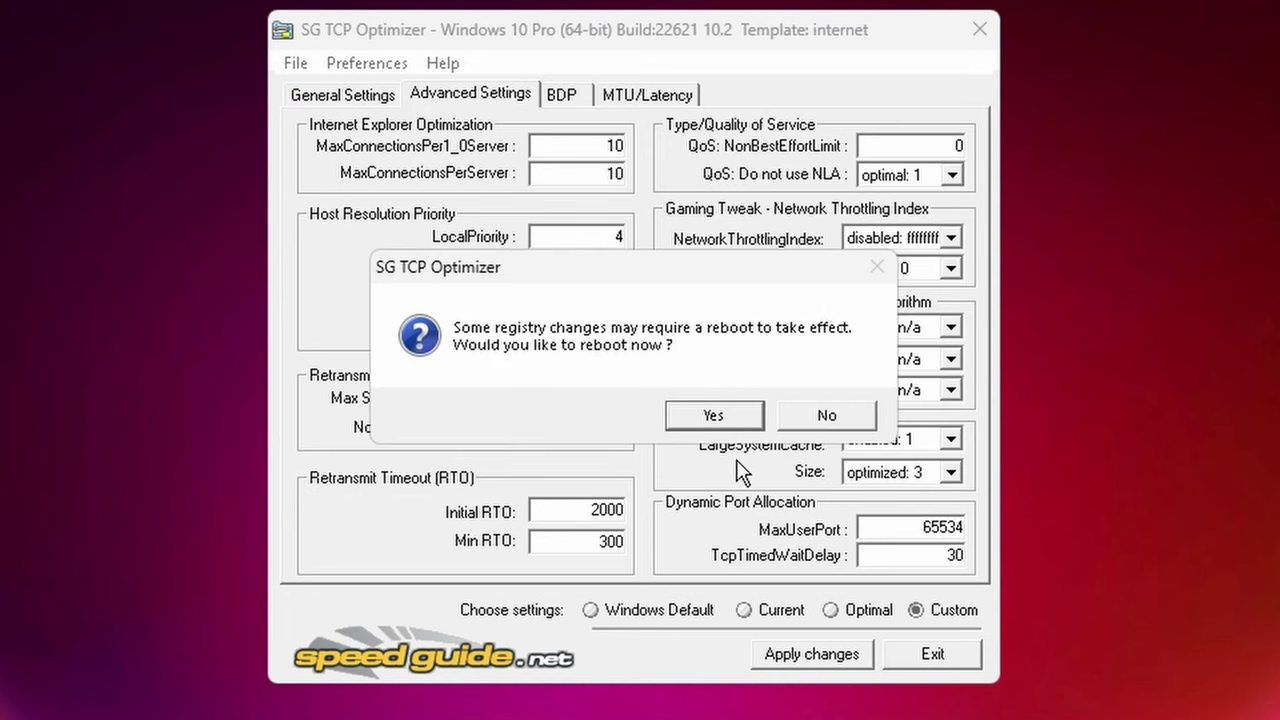
click(834, 424)
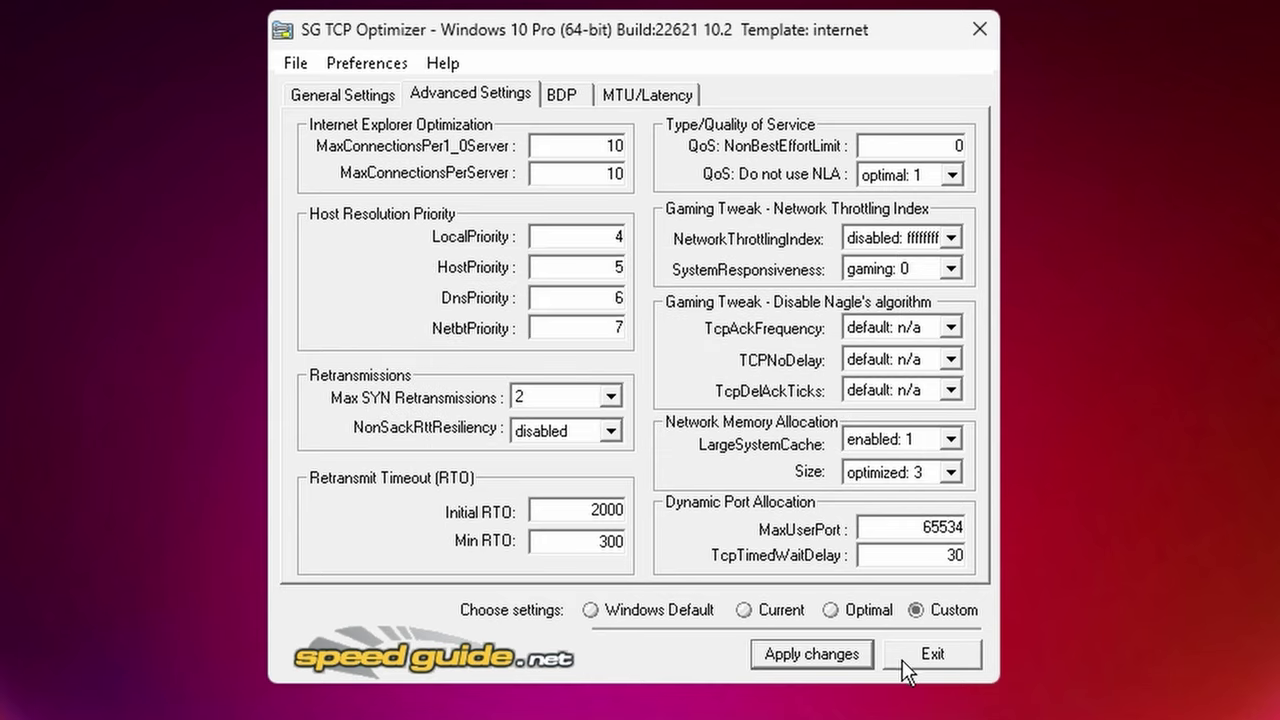
- Exit TCP Optimizer and run Ultimate Windows Tweaker 5.1 from '5 uwt\UWT 5.1' as administrator
click(931, 654)
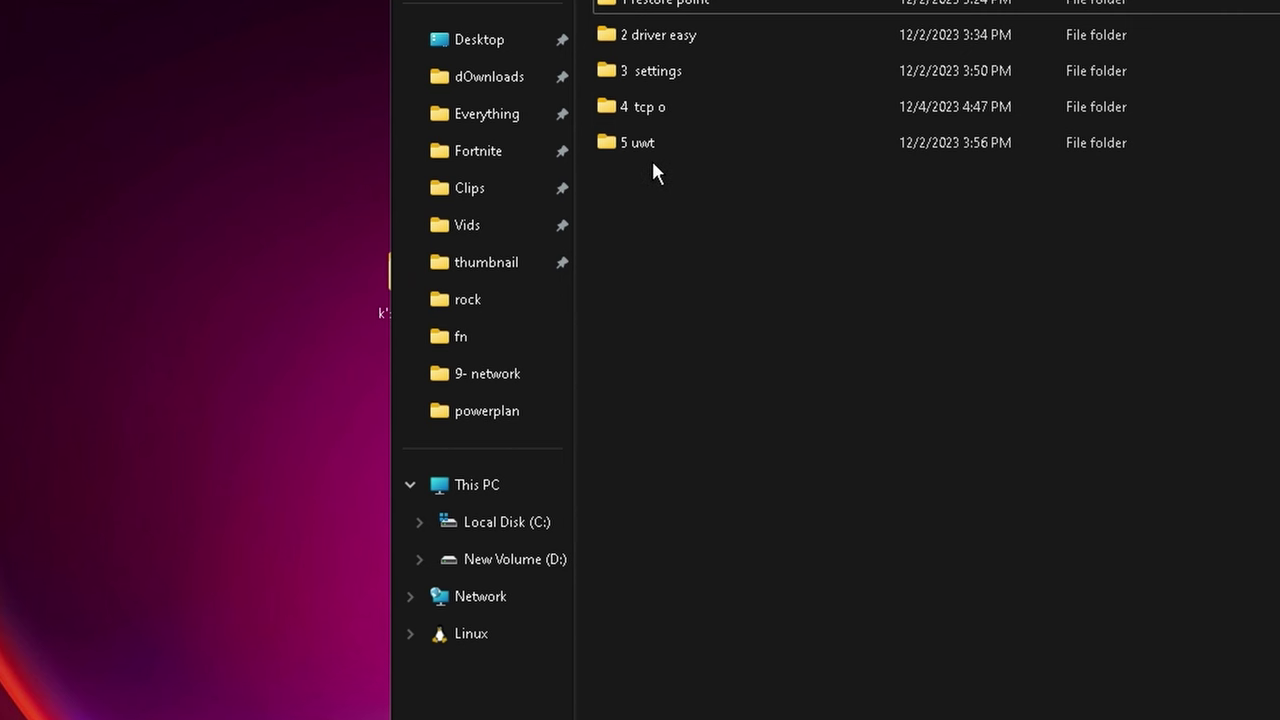
double_click(679, 149)
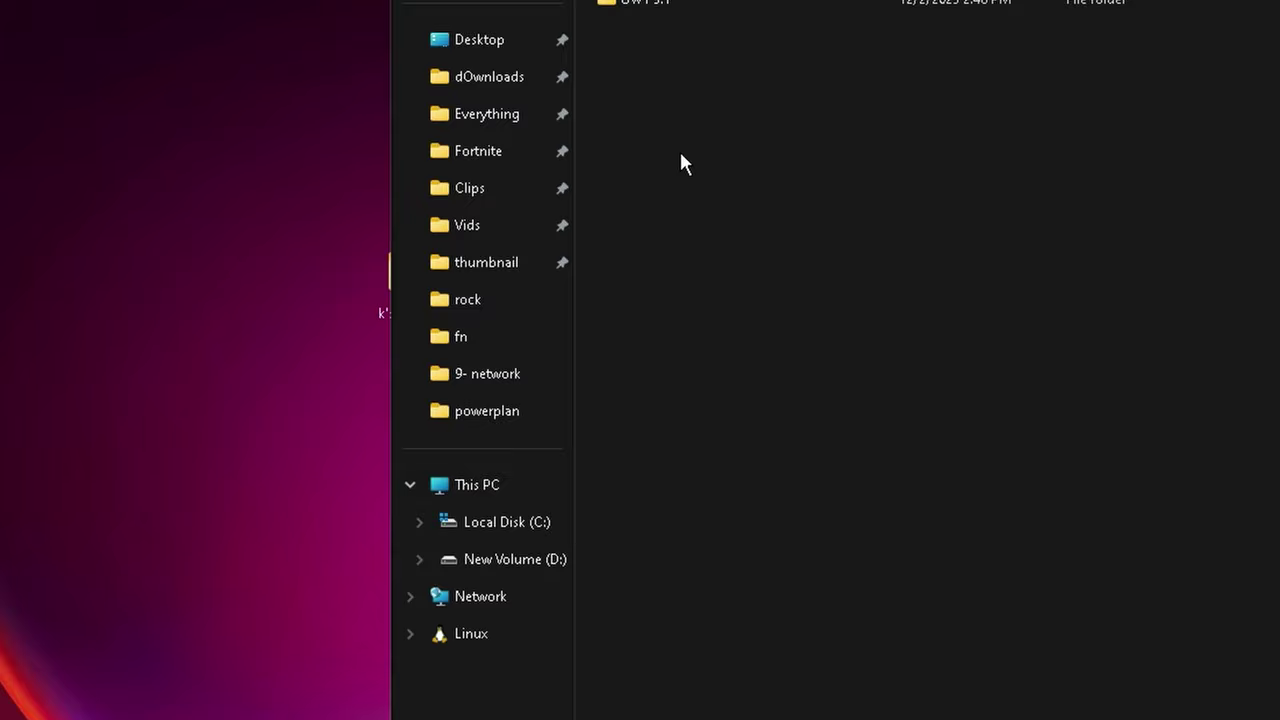
double_click(696, 8)
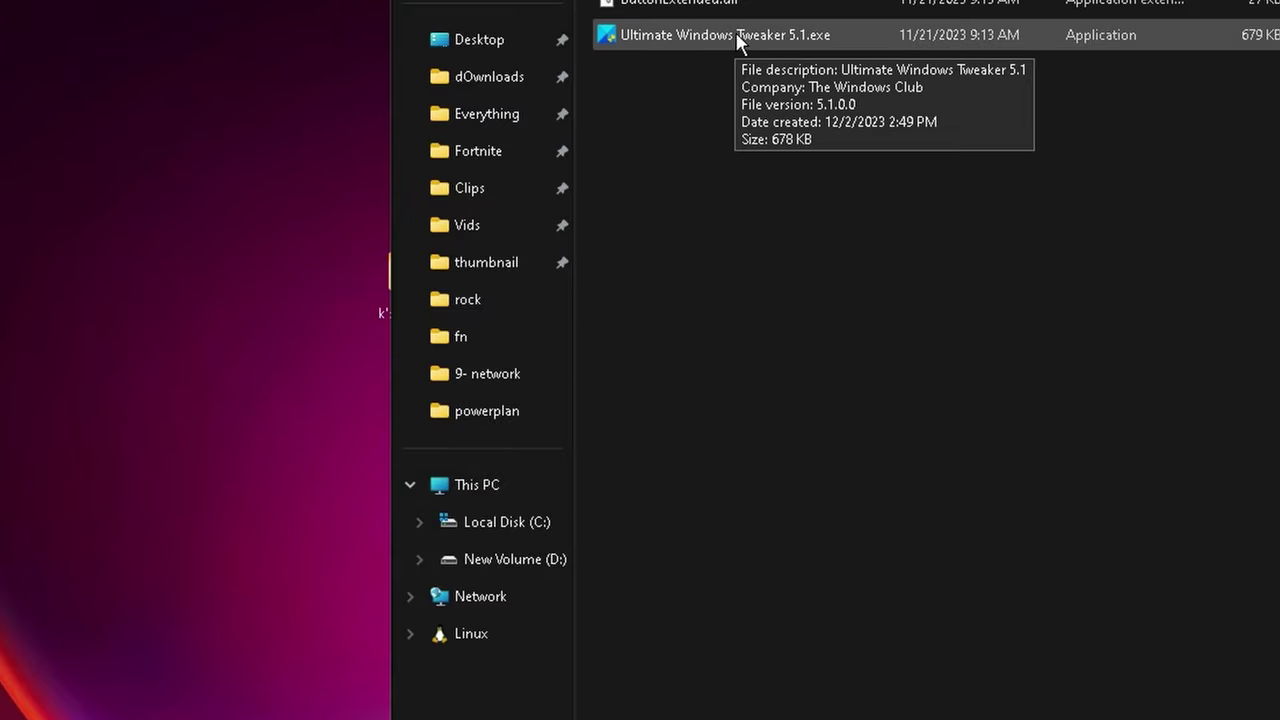
right_click(770, 35)
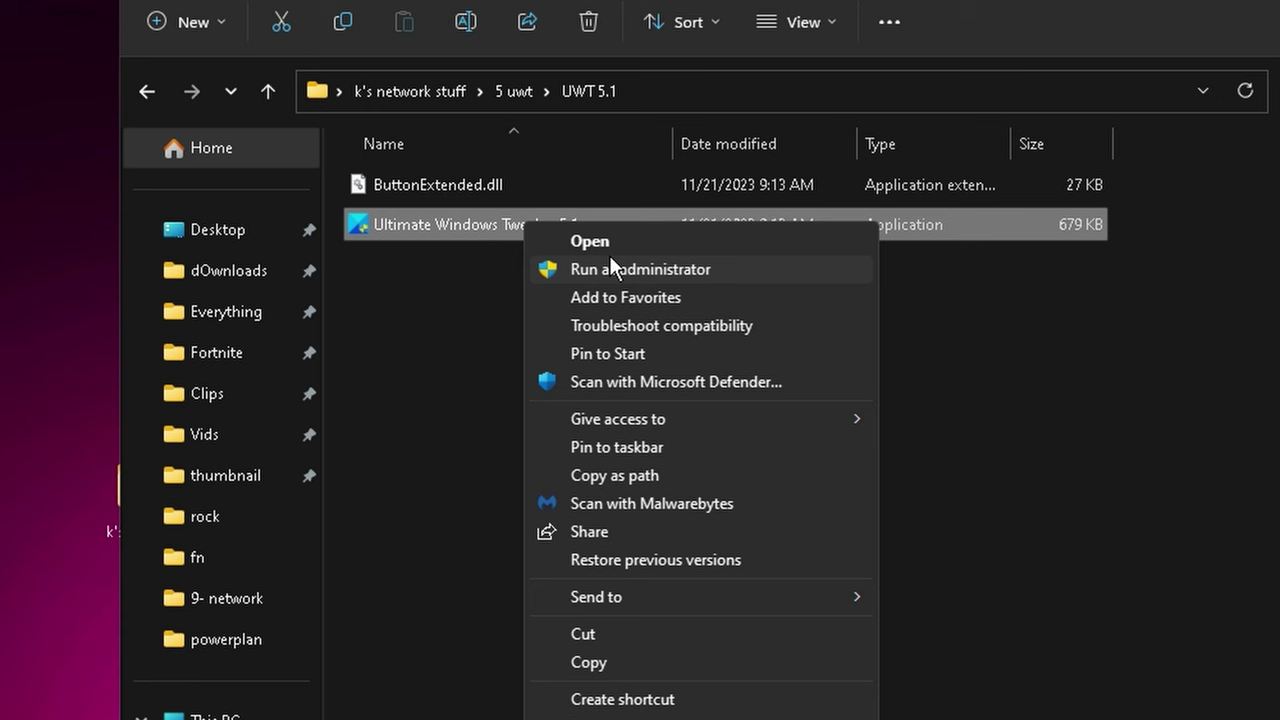
click(836, 74)
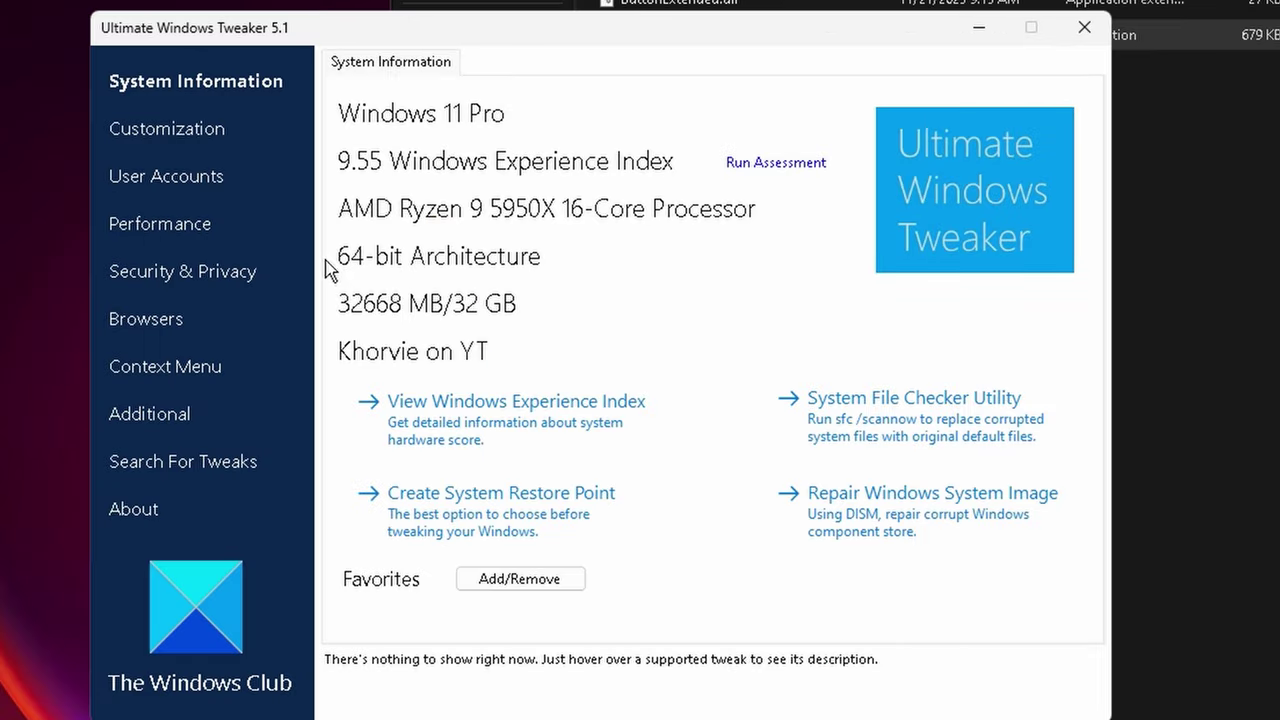
- On the Additional page, apply the Enable The Network Adapter Onboard Processor network tweak
click(157, 415)
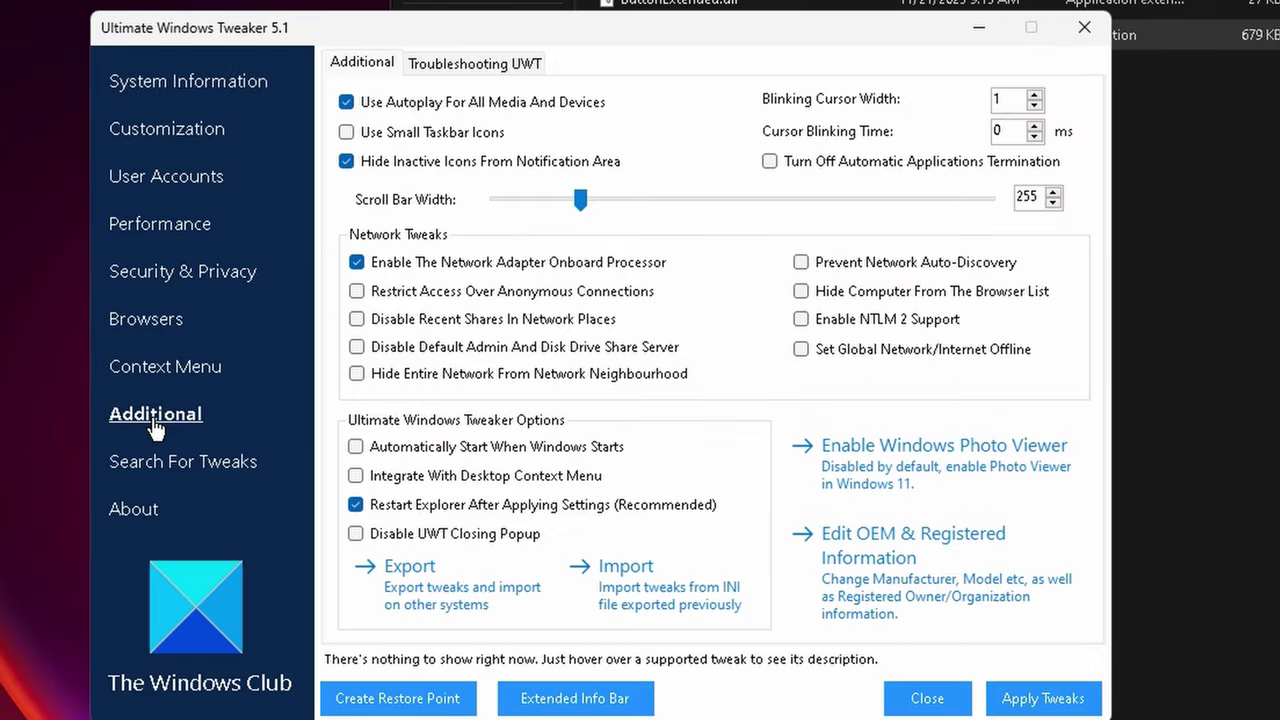
mouse_move(460, 265)
click(1043, 698)
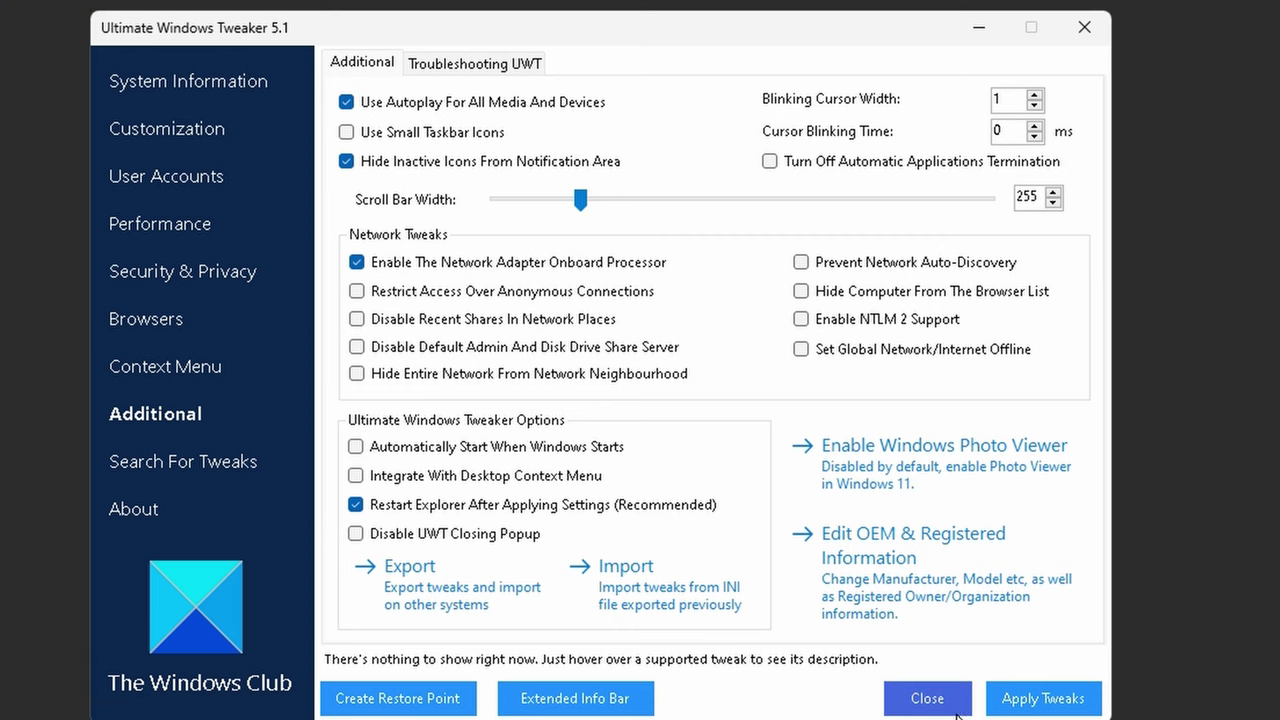